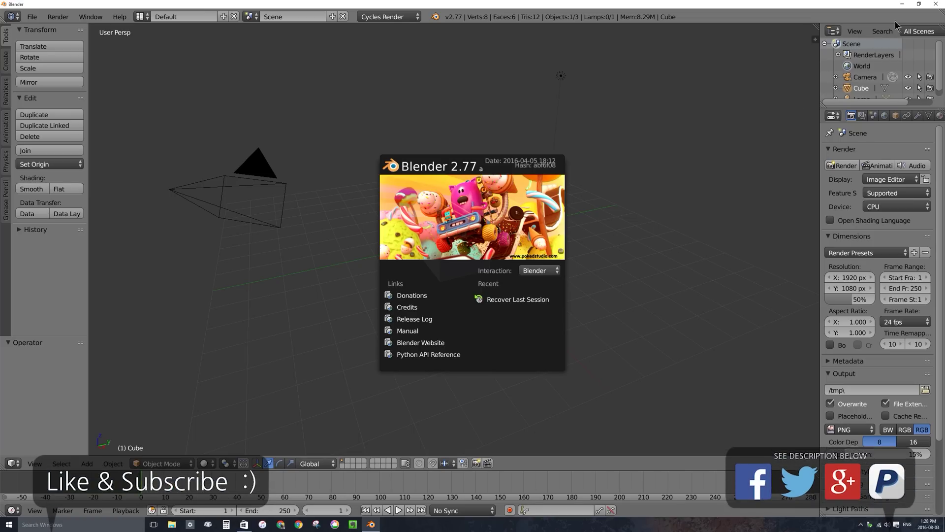
Step: Play the fireworks video file from the desktop to preview the footage, close the player, and return to Blender
{"action": "left_click", "coordinate": [903, 4]}
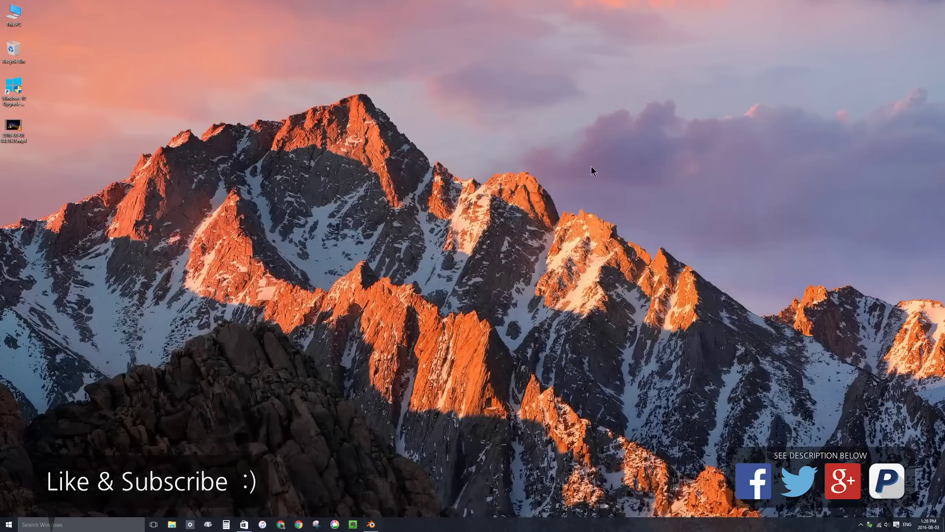
{"action": "double_click", "coordinate": [17, 127]}
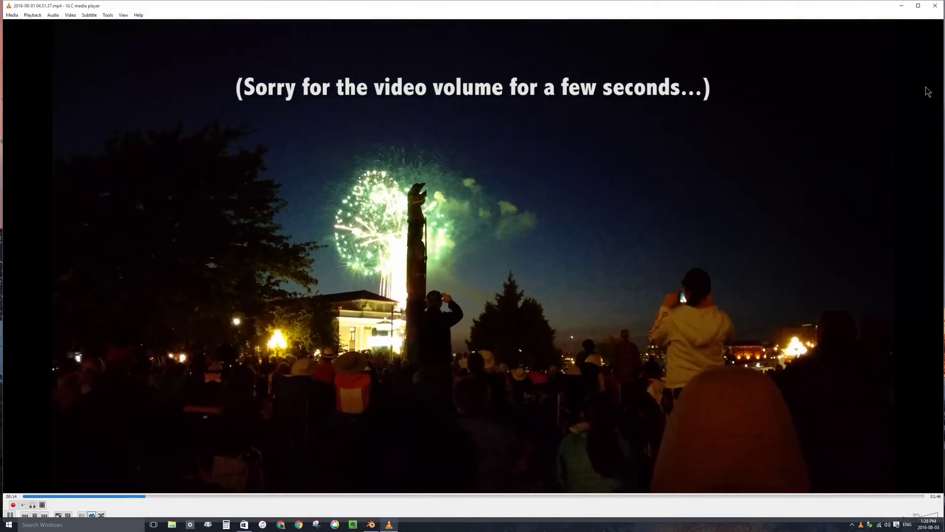
{"action": "left_click", "coordinate": [935, 5]}
{"action": "left_click", "coordinate": [372, 524]}
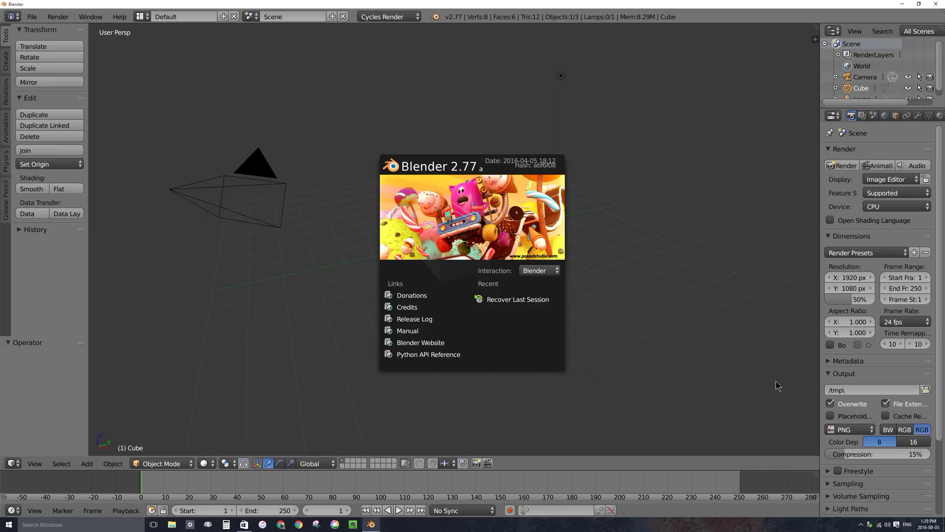
Step: Dismiss the splash screen and turn the 3D view into a compositing Node Editor with Use Nodes enabled
{"action": "left_click", "coordinate": [469, 224]}
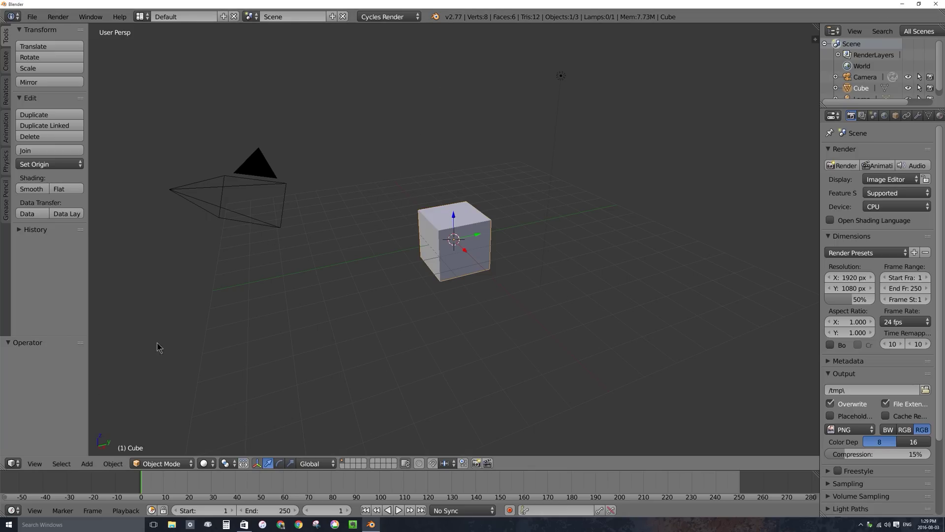
{"action": "left_click", "coordinate": [13, 464]}
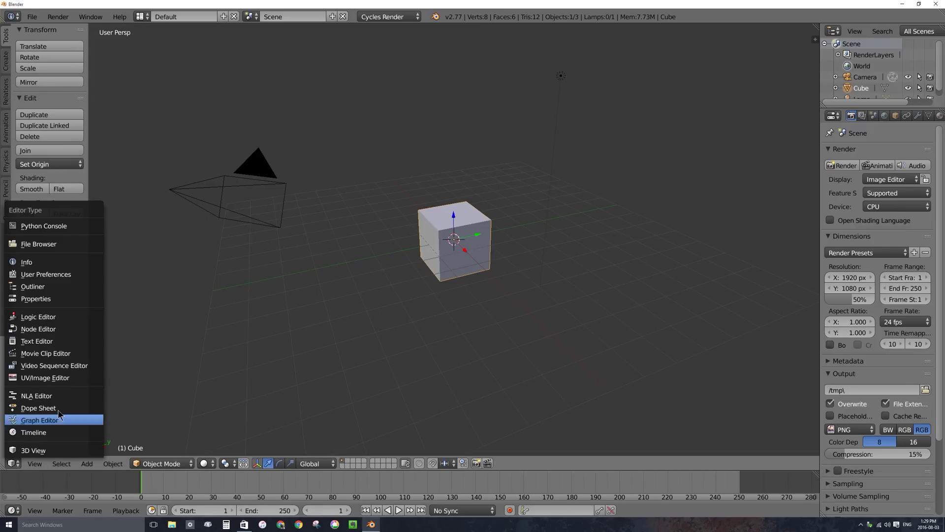
{"action": "left_click", "coordinate": [46, 330]}
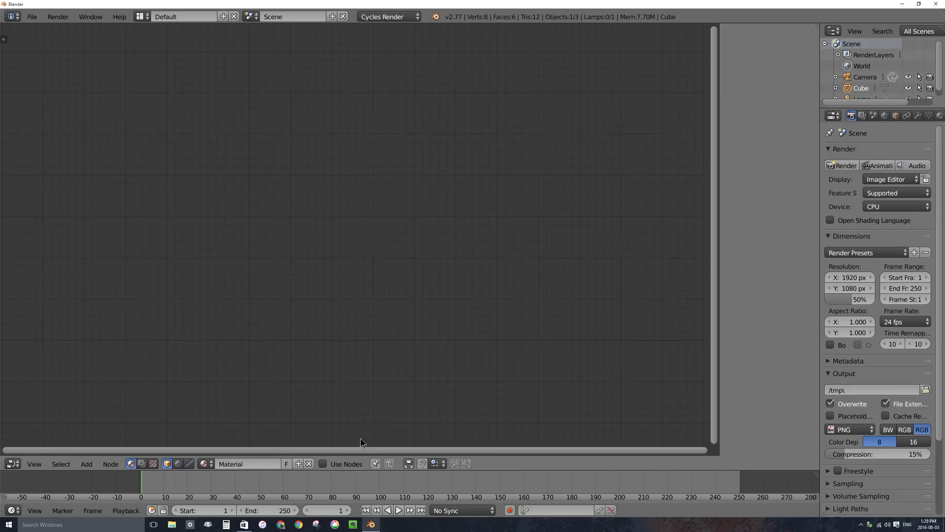
{"action": "left_click", "coordinate": [141, 464]}
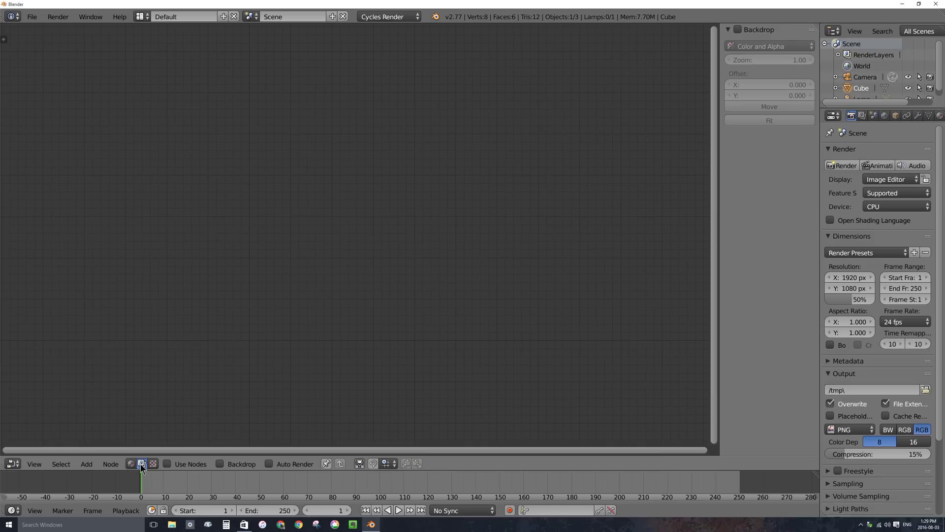
{"action": "left_click", "coordinate": [167, 463]}
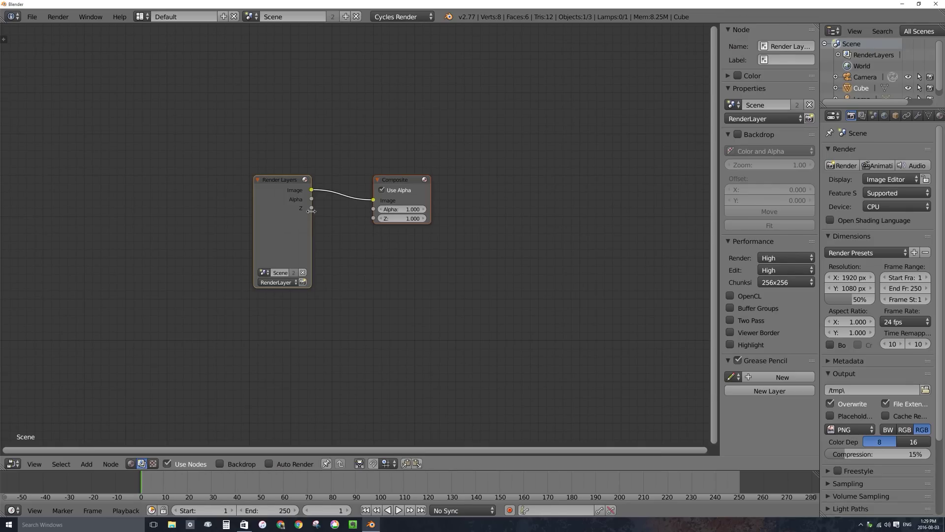
Step: Spread the Render Layers and Composite nodes far apart to make room between them
{"action": "scroll", "coordinate": [321, 250], "scroll_direction": "up", "scroll_amount": 3}
{"action": "left_click_drag", "start_coordinate": [194, 141], "coordinate": [106, 148]}
{"action": "left_click_drag", "start_coordinate": [413, 146], "coordinate": [468, 193]}
{"action": "left_click_drag", "start_coordinate": [128, 149], "coordinate": [68, 154]}
{"action": "left_click_drag", "start_coordinate": [605, 188], "coordinate": [607, 183]}
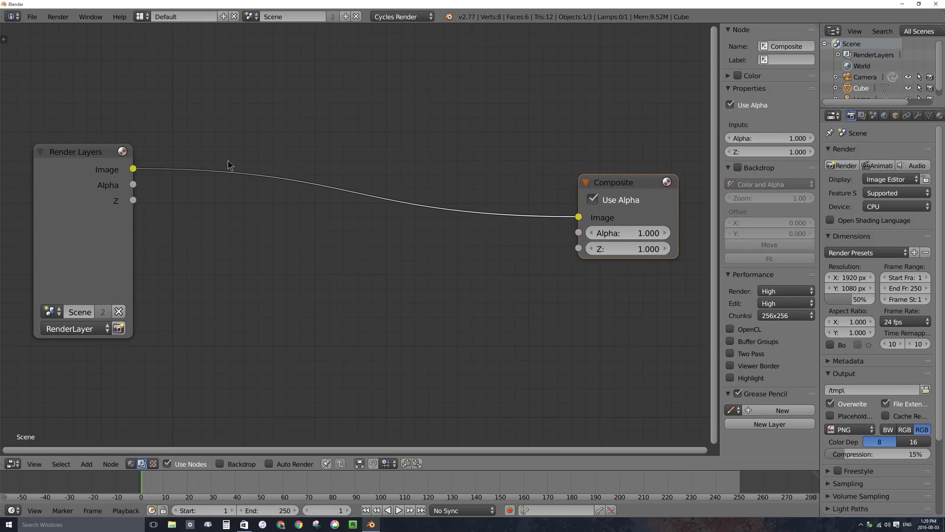
Step: Replace the Render Layers node with a Movie Clip input node and link its Image output to the Composite node's Image input
{"action": "left_click", "coordinate": [77, 150]}
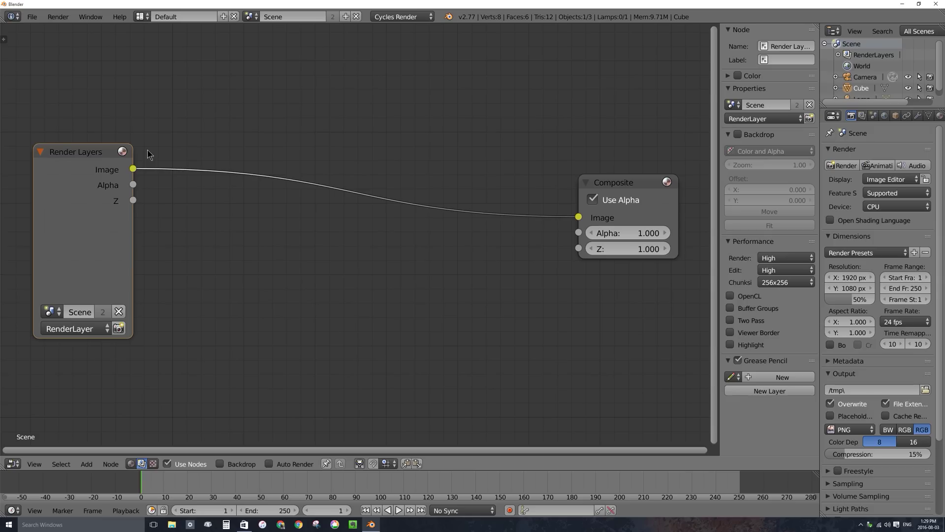
{"action": "key", "text": "x"}
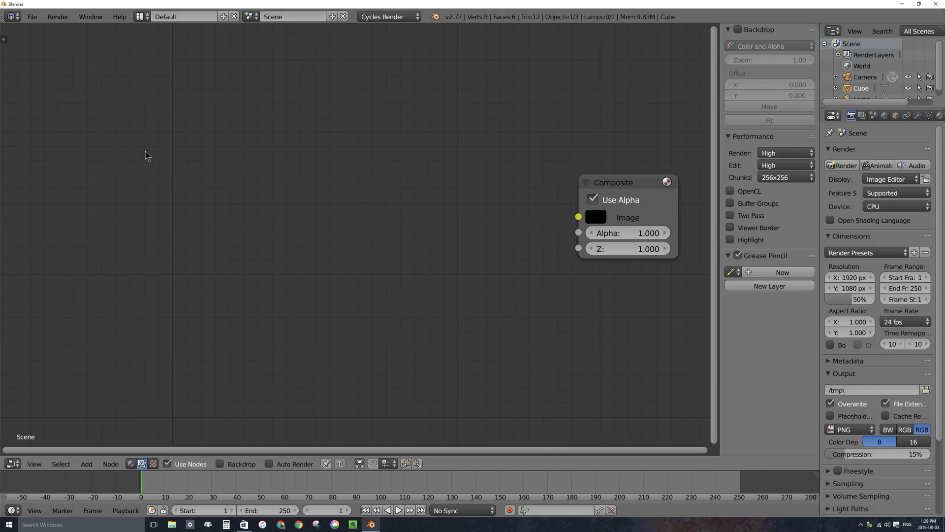
{"action": "key", "text": "shift+a"}
{"action": "mouse_move", "coordinate": [125, 76]}
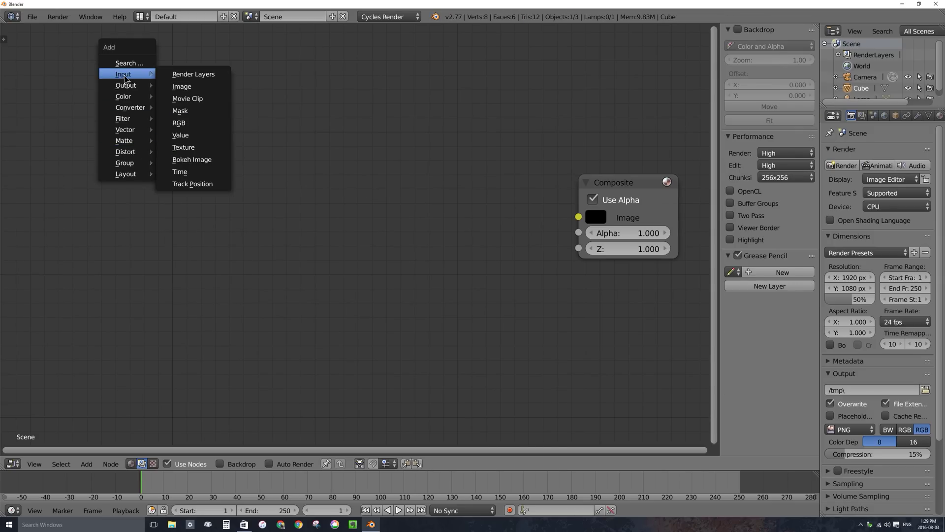
{"action": "left_click", "coordinate": [190, 98]}
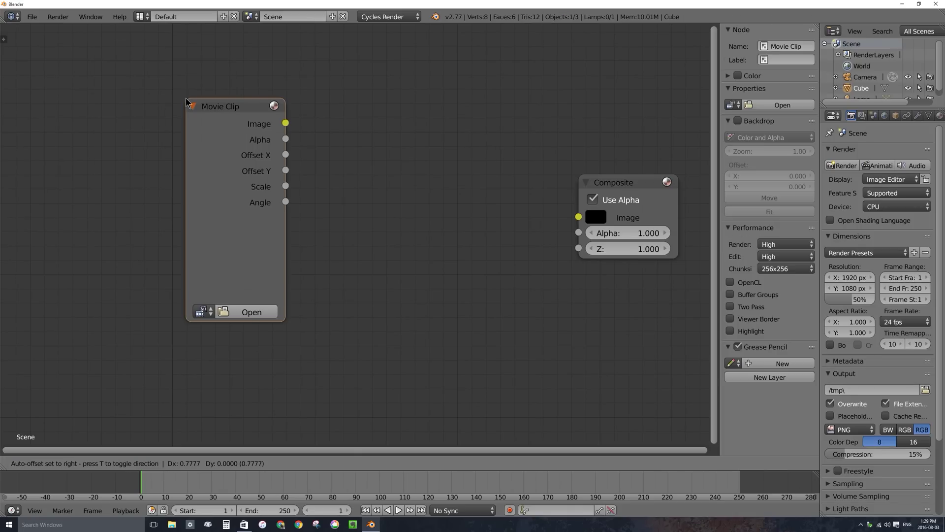
{"action": "left_click", "coordinate": [31, 119]}
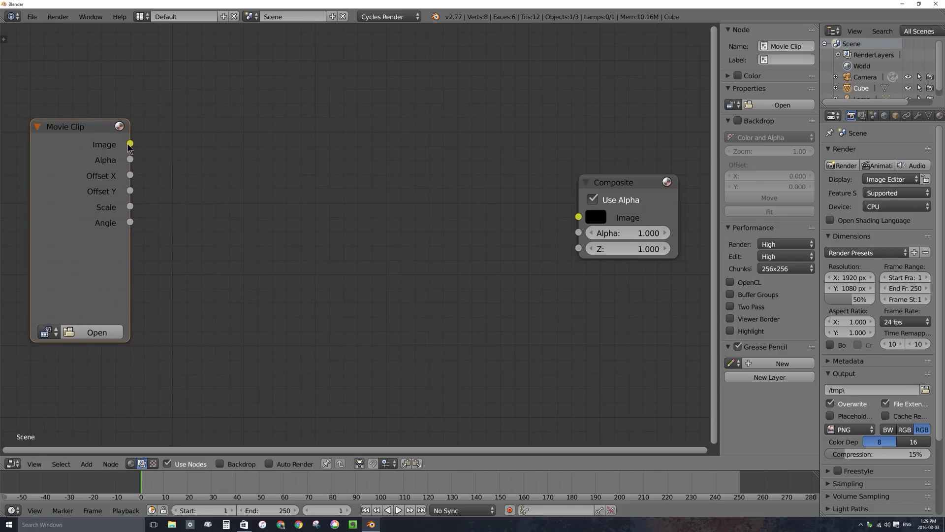
{"action": "left_click_drag", "start_coordinate": [130, 144], "coordinate": [578, 217]}
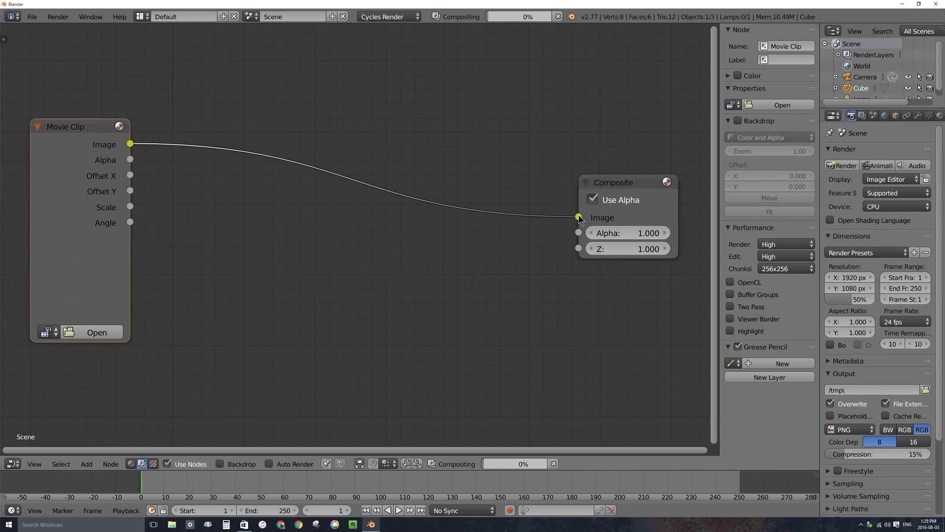
Step: Load 2016-08-01 04.51.37.mp4 from the Desktop into the Movie Clip node
{"action": "left_click", "coordinate": [82, 332]}
{"action": "left_click", "coordinate": [32, 177]}
{"action": "left_click", "coordinate": [256, 118]}
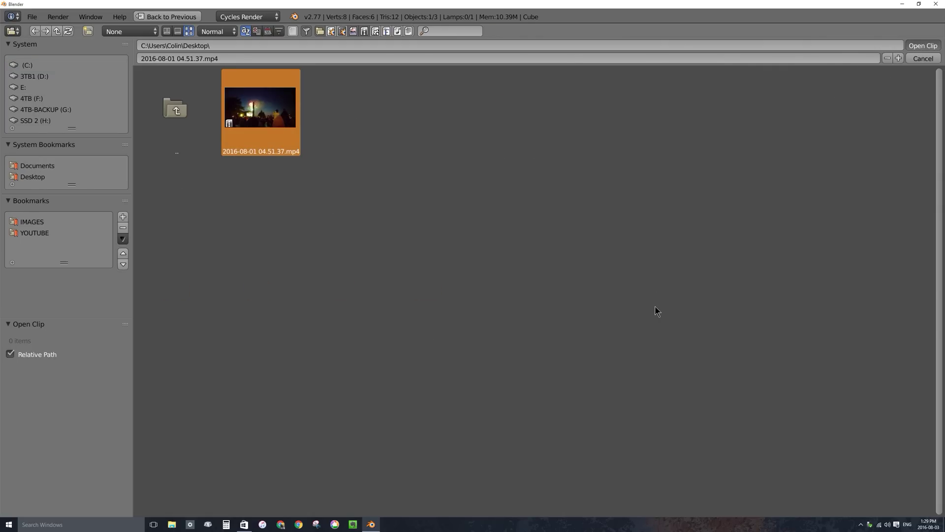
{"action": "key", "text": "Return"}
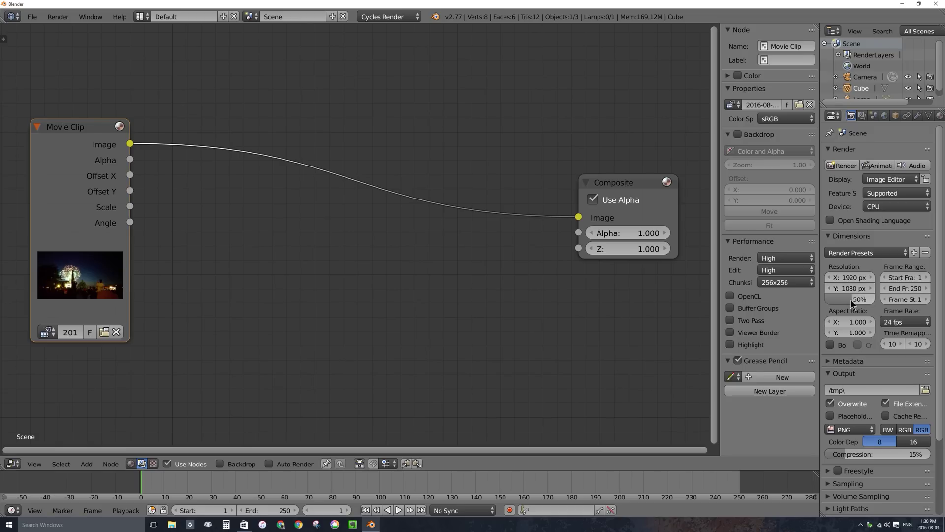
Step: Widen the render settings area, set the resolution scale to 100%, and test-render the current frame before returning to the node graph
{"action": "left_click_drag", "start_coordinate": [821, 244], "coordinate": [792, 243]}
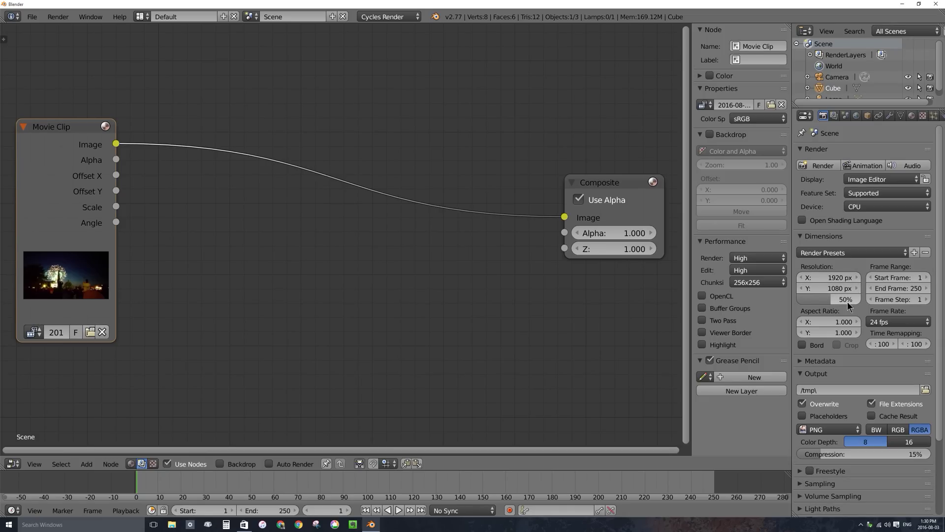
{"action": "left_click_drag", "start_coordinate": [832, 298], "coordinate": [864, 303]}
{"action": "left_click", "coordinate": [823, 166]}
{"action": "scroll", "coordinate": [563, 186], "scroll_direction": "down", "scroll_amount": 2}
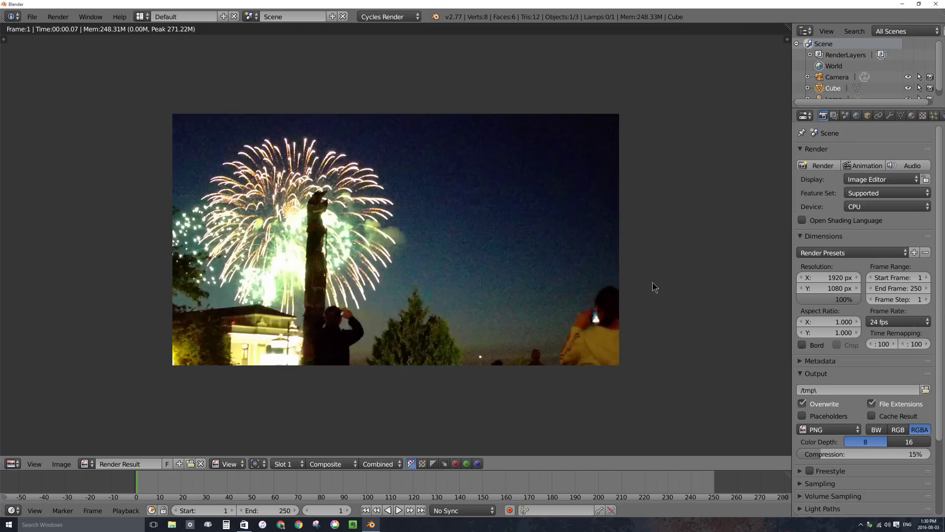
{"action": "key", "text": "shift+F3"}
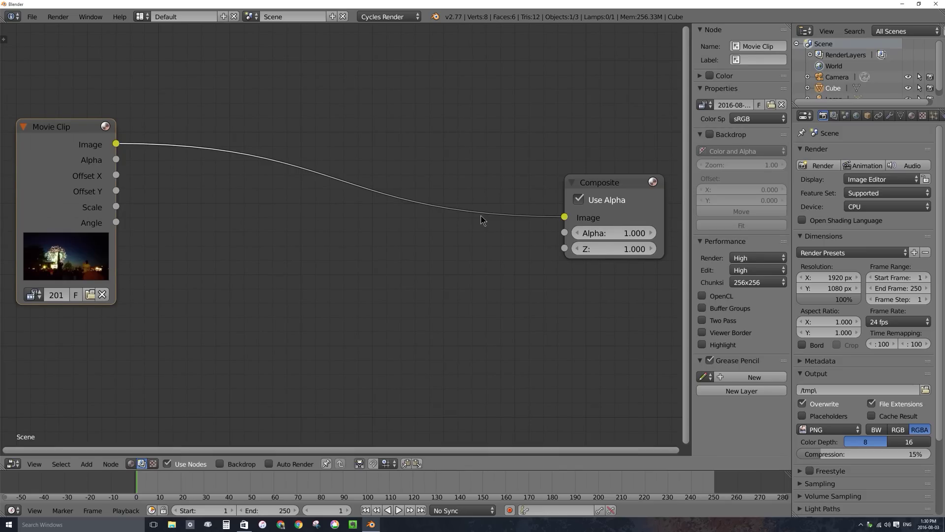
Step: Insert a Scale distort node into the link between the Movie Clip and Composite nodes
{"action": "mouse_move", "coordinate": [109, 145]}
{"action": "left_mouse_down"}
{"action": "mouse_move", "coordinate": [139, 149]}
{"action": "mouse_move", "coordinate": [117, 147]}
{"action": "mouse_move", "coordinate": [126, 153]}
{"action": "left_mouse_up"}
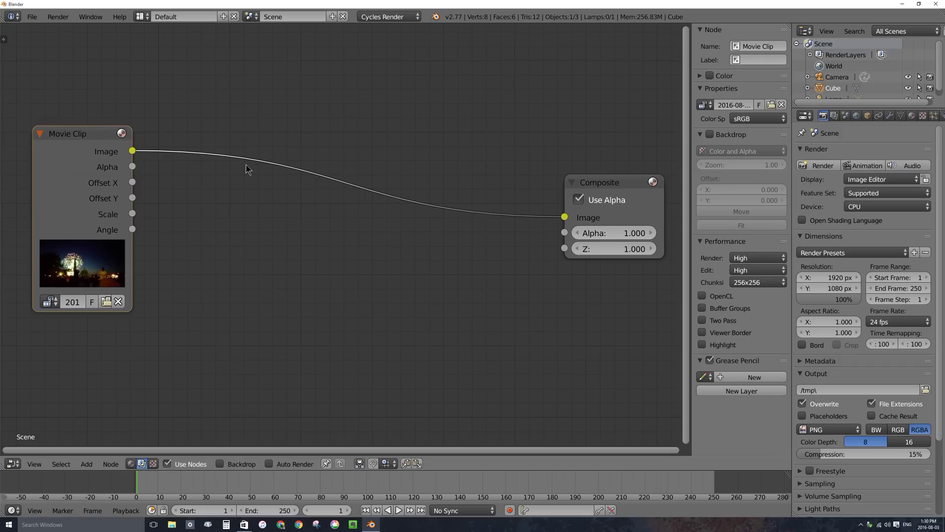
{"action": "key", "text": "shift+a"}
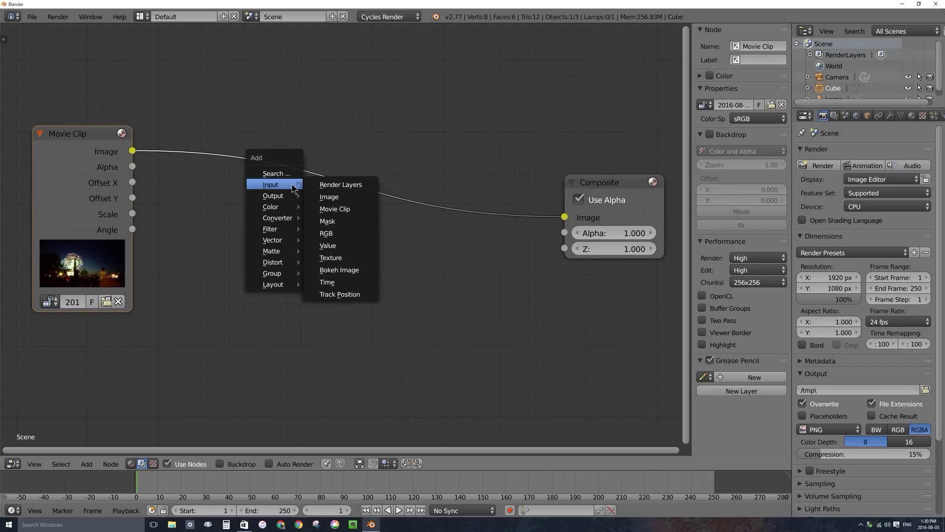
{"action": "mouse_move", "coordinate": [280, 275]}
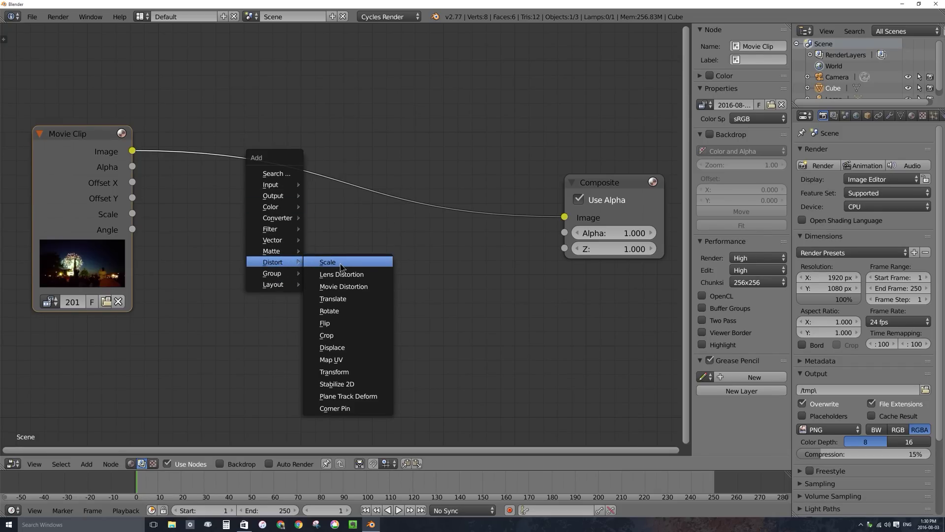
{"action": "left_click", "coordinate": [341, 267]}
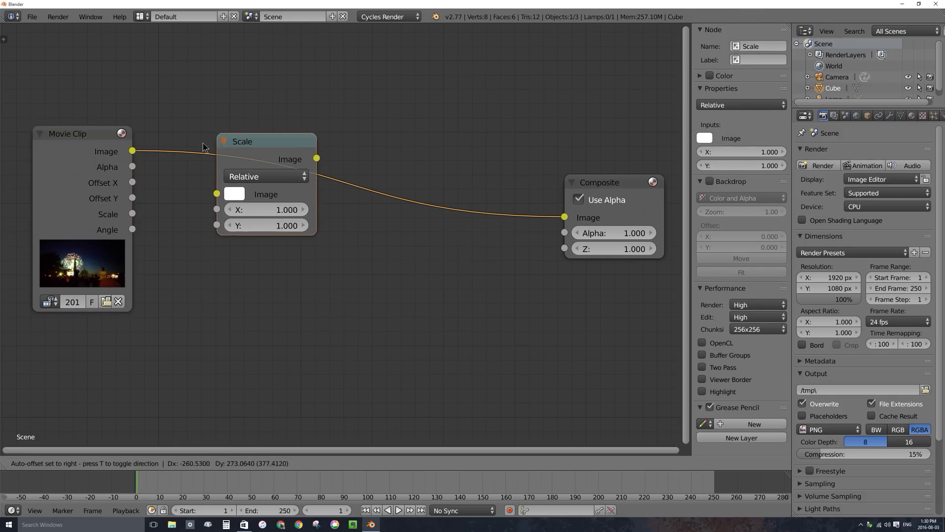
{"action": "left_click", "coordinate": [144, 97]}
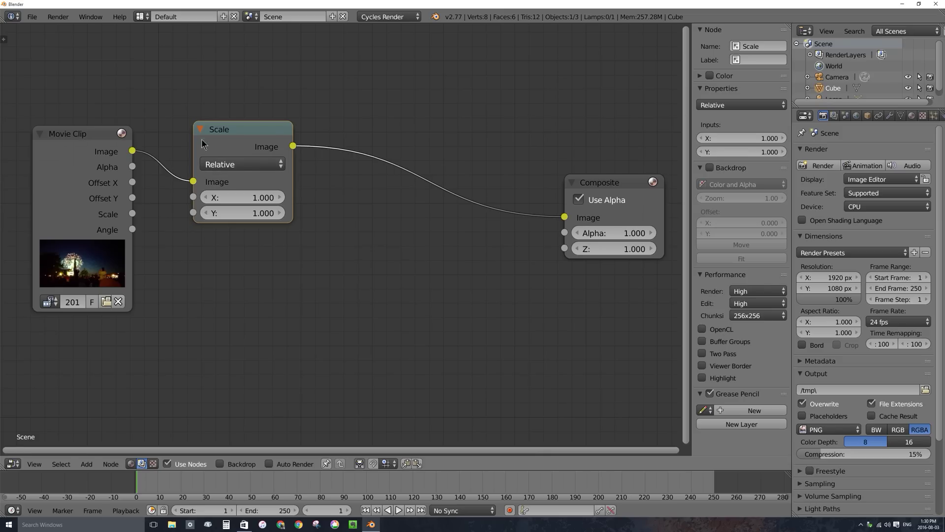
Step: Set the Scale node's space to Render Size and tidy the positions of the three nodes
{"action": "left_click", "coordinate": [238, 165]}
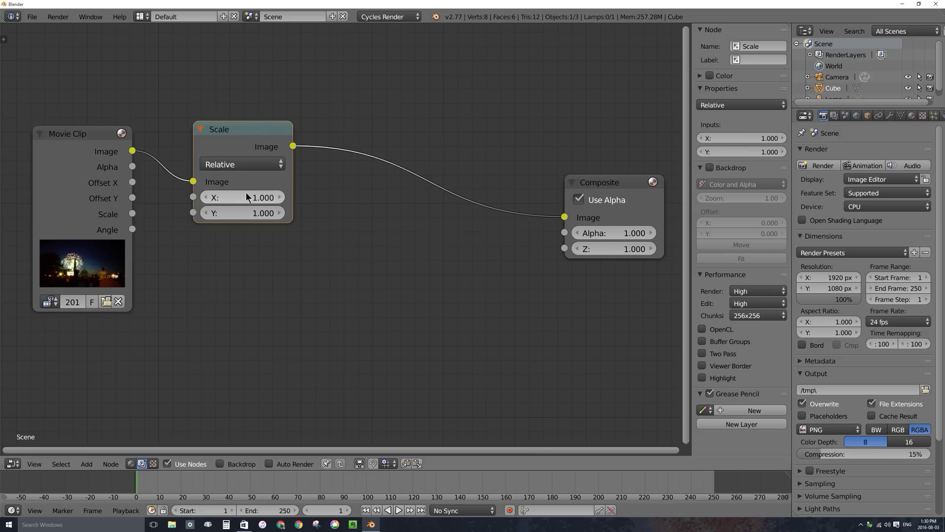
{"action": "left_click", "coordinate": [238, 166]}
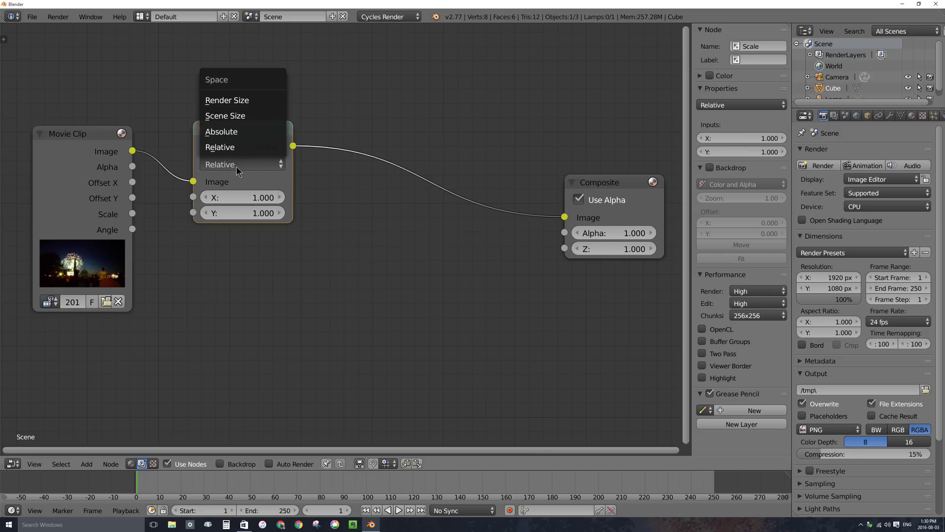
{"action": "left_click", "coordinate": [231, 101]}
{"action": "left_click_drag", "start_coordinate": [107, 142], "coordinate": [99, 117]}
{"action": "mouse_move", "coordinate": [232, 136]}
{"action": "left_mouse_down"}
{"action": "mouse_move", "coordinate": [271, 135]}
{"action": "mouse_move", "coordinate": [247, 139]}
{"action": "left_mouse_up"}
{"action": "left_click_drag", "start_coordinate": [606, 186], "coordinate": [601, 183]}
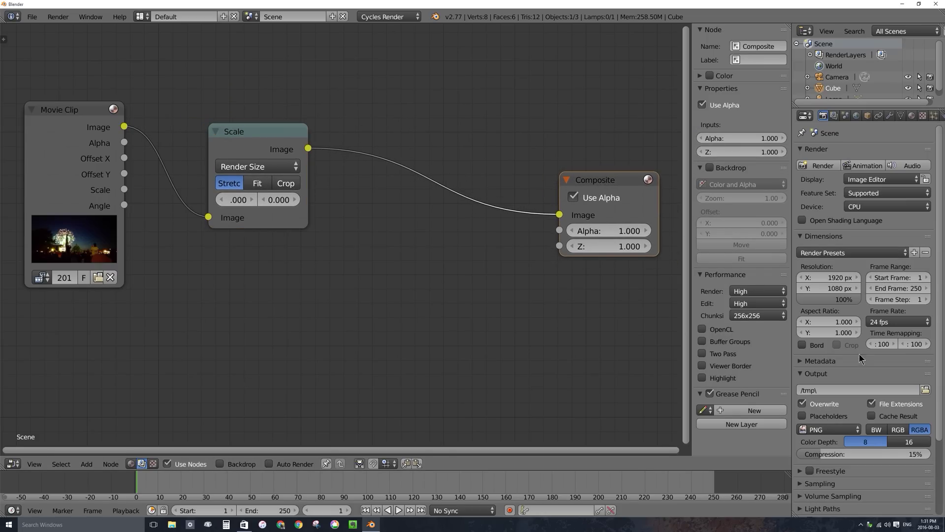
Step: Set the output file format to JPEG and browse to the Desktop for the render output location
{"action": "left_click", "coordinate": [821, 429]}
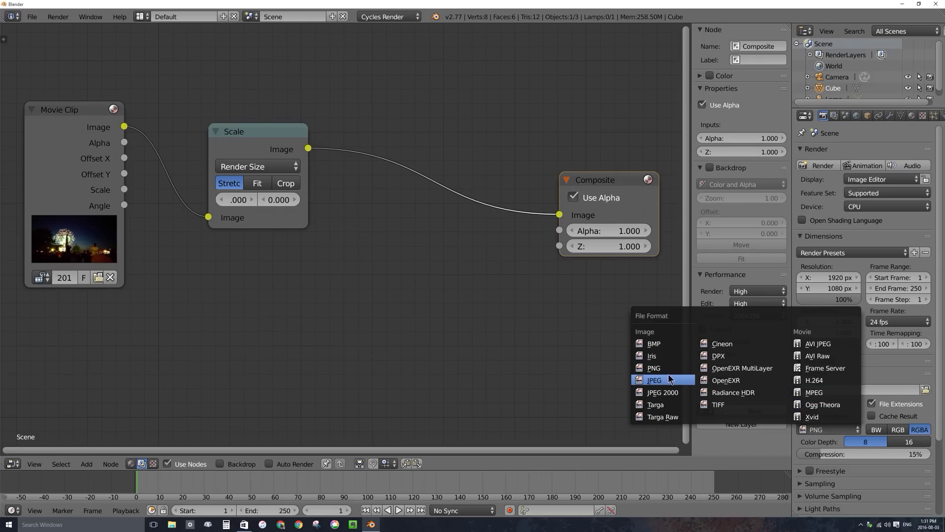
{"action": "left_click", "coordinate": [654, 380]}
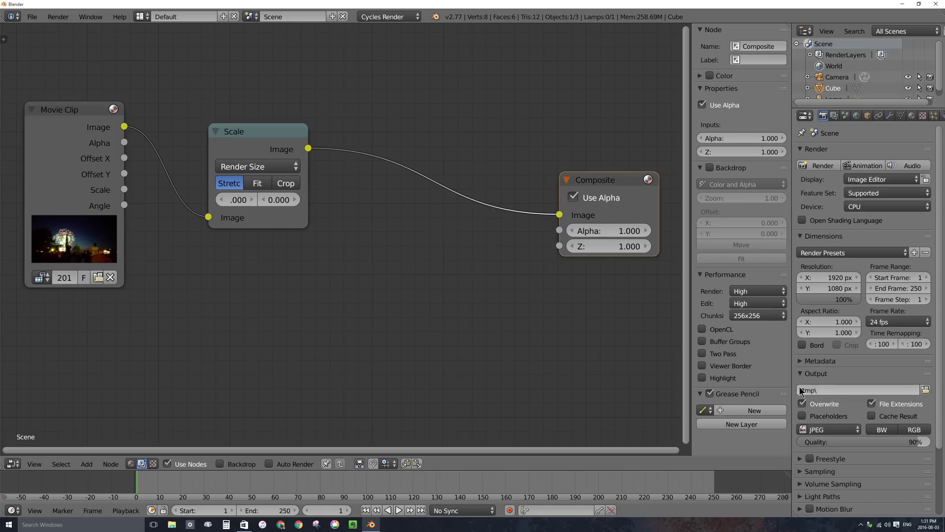
{"action": "left_click", "coordinate": [926, 390]}
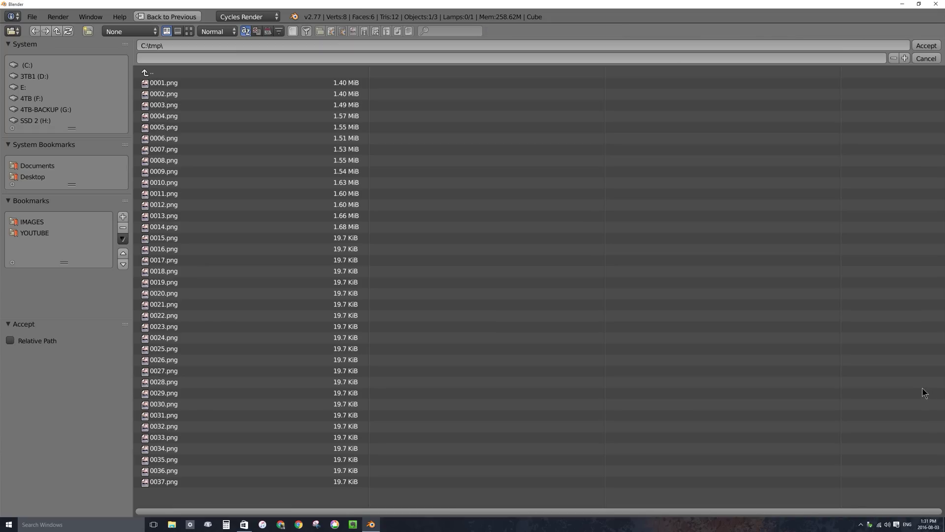
{"action": "left_click", "coordinate": [43, 176]}
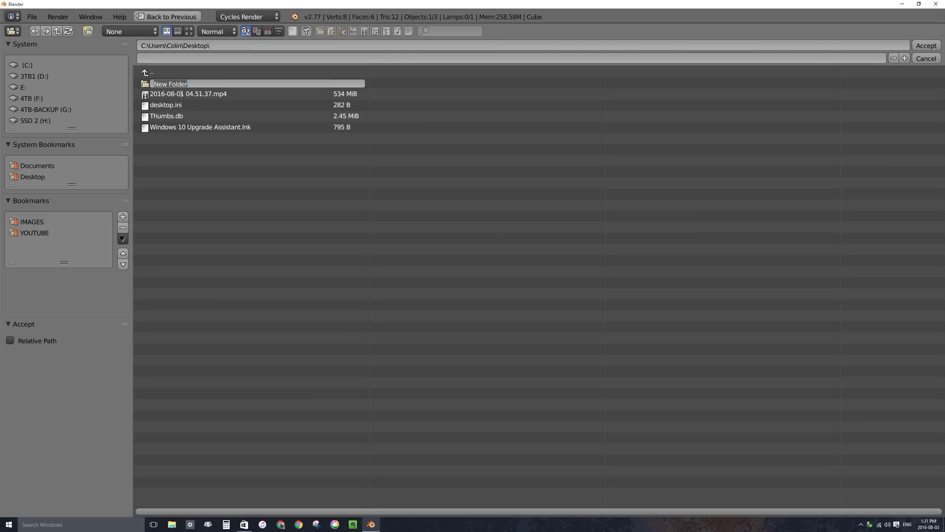
Step: Create a Desktop folder named fireworks-footage for the rendered frames and open it
{"action": "type", "text": "fir"}
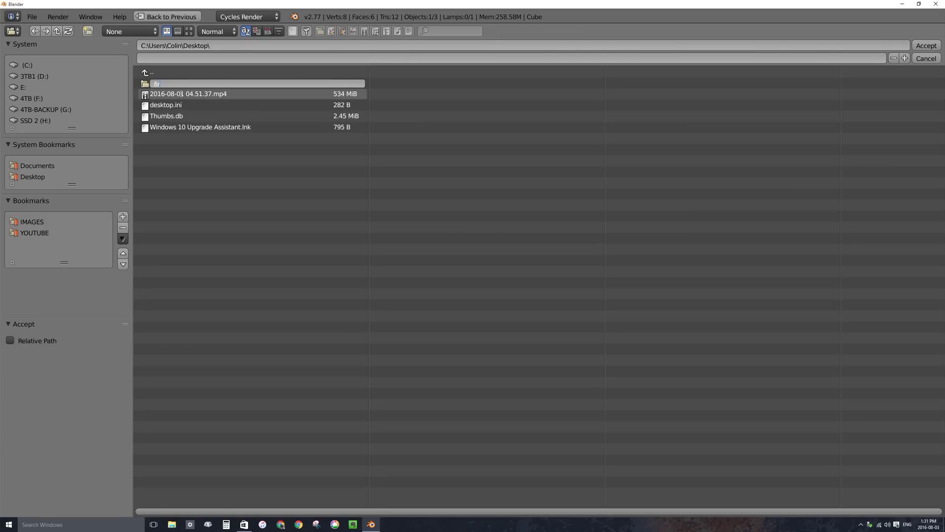
{"action": "type", "text": "wworks-footage"}
{"action": "key", "text": "Return"}
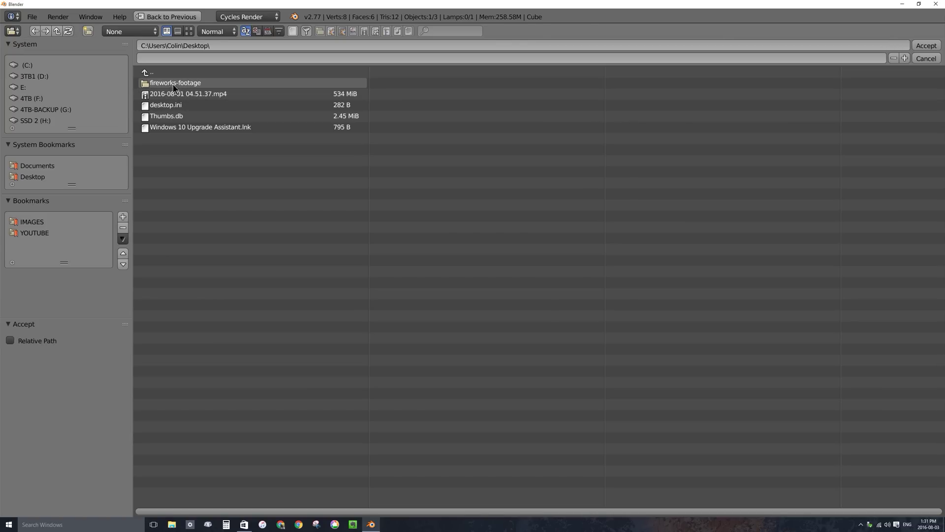
{"action": "left_click", "coordinate": [150, 83]}
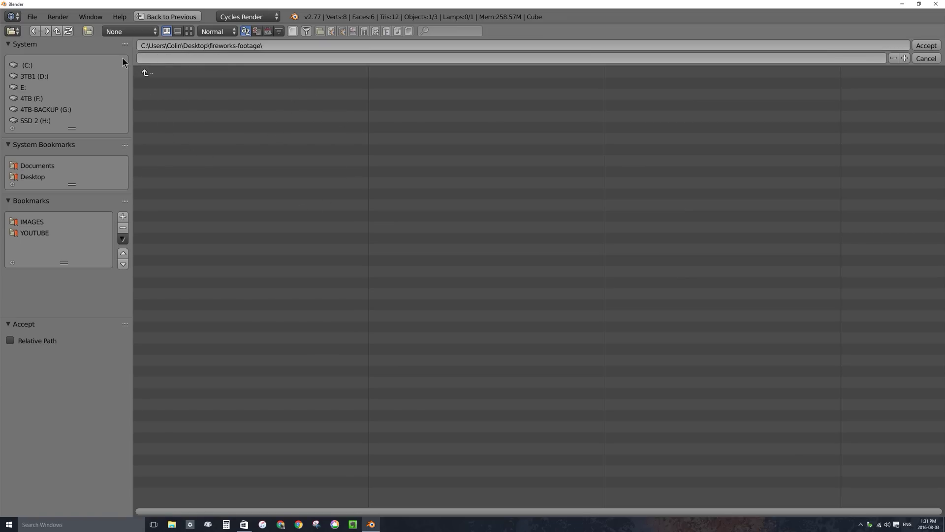
Step: Accept the fireworks-footage folder as output location, render the full animation as a JPEG sequence, and close the render view
{"action": "left_click", "coordinate": [926, 45]}
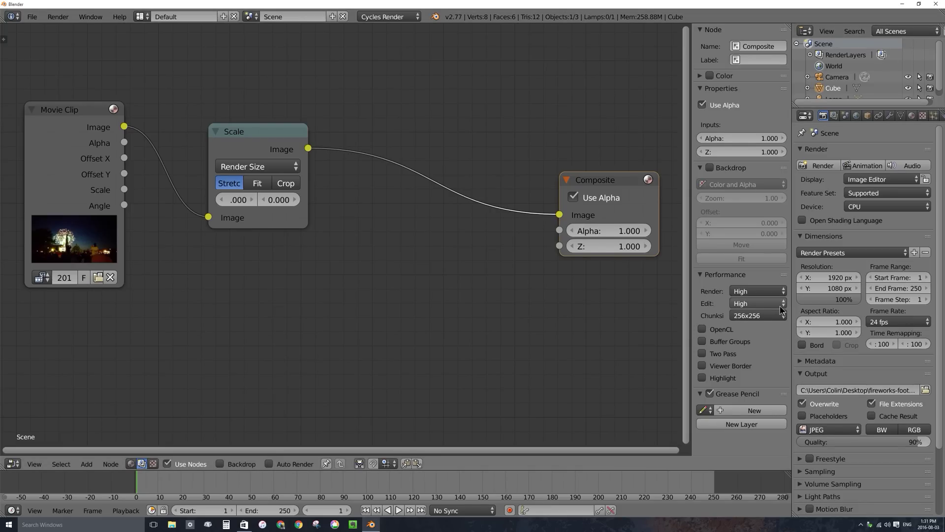
{"action": "left_click", "coordinate": [861, 168]}
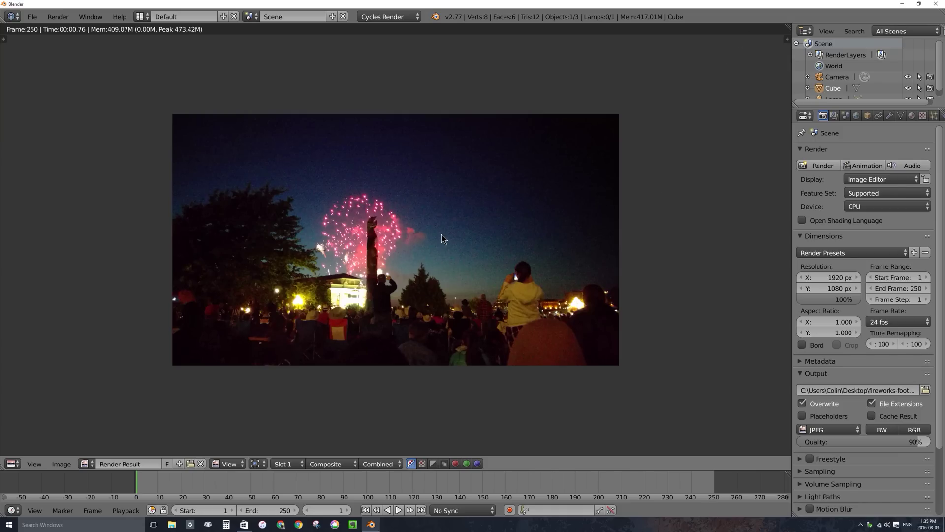
{"action": "key", "text": "Escape"}
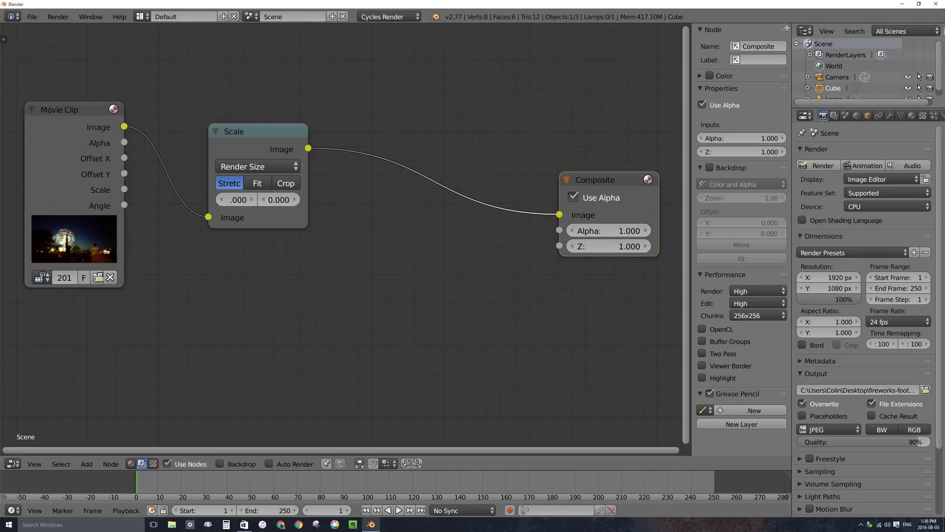
Step: Split the node editor into two side-by-side areas and switch the new one to the Movie Clip Editor
{"action": "left_click_drag", "start_coordinate": [788, 26], "coordinate": [275, 29]}
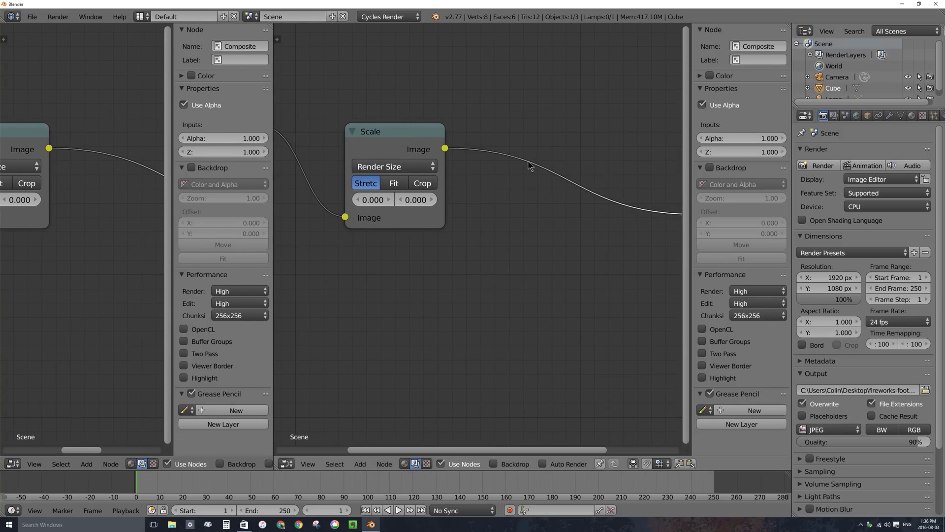
{"action": "left_click", "coordinate": [287, 463]}
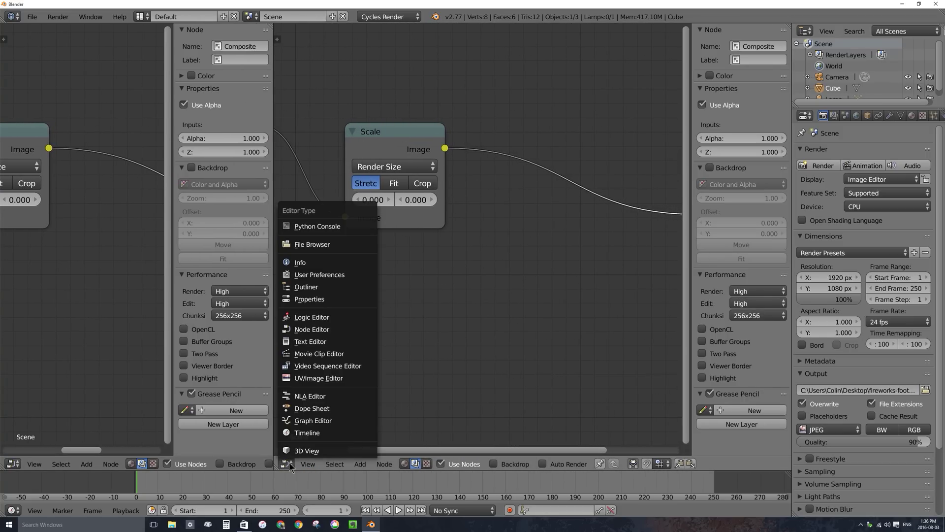
{"action": "left_click", "coordinate": [319, 354]}
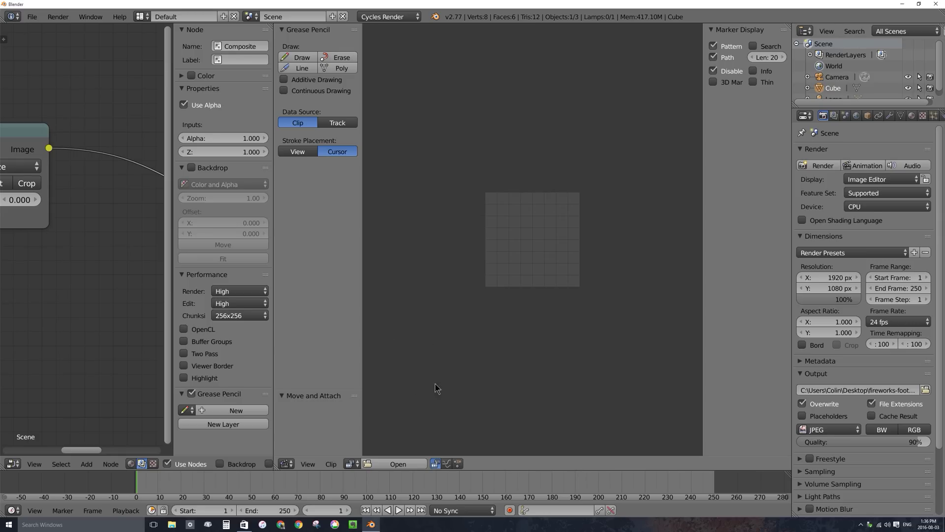
Step: Open all the rendered JPEG frames from the Desktop's fireworks-footage folder as a movie clip
{"action": "left_click", "coordinate": [352, 463]}
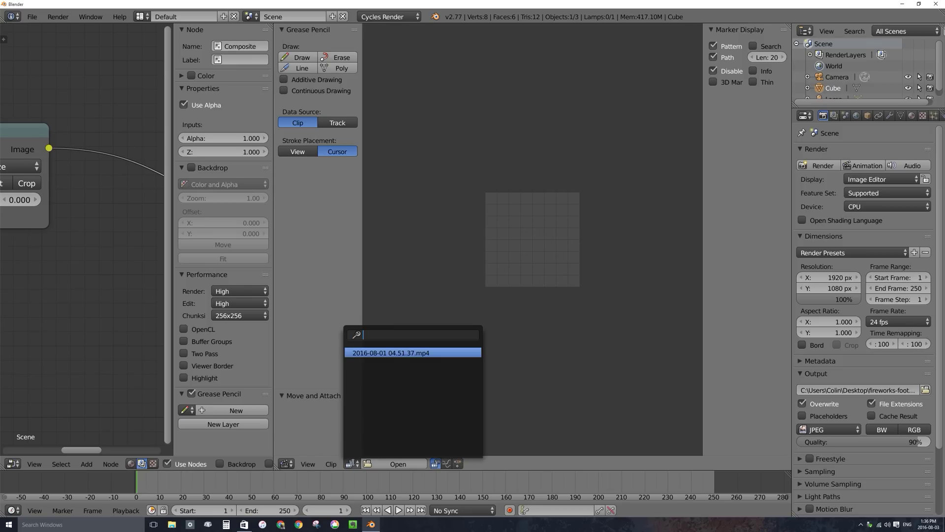
{"action": "left_click", "coordinate": [401, 310]}
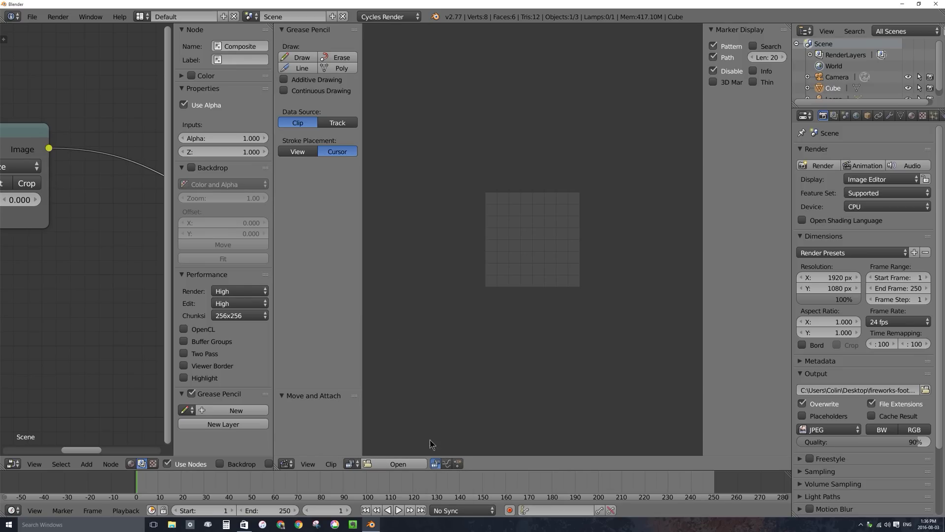
{"action": "left_click", "coordinate": [402, 466]}
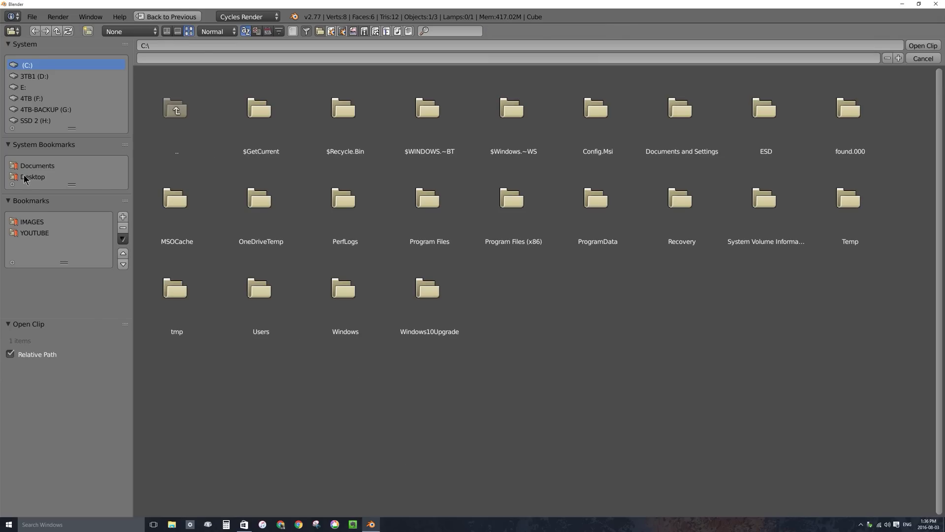
{"action": "left_click", "coordinate": [25, 178]}
{"action": "left_click", "coordinate": [259, 111]}
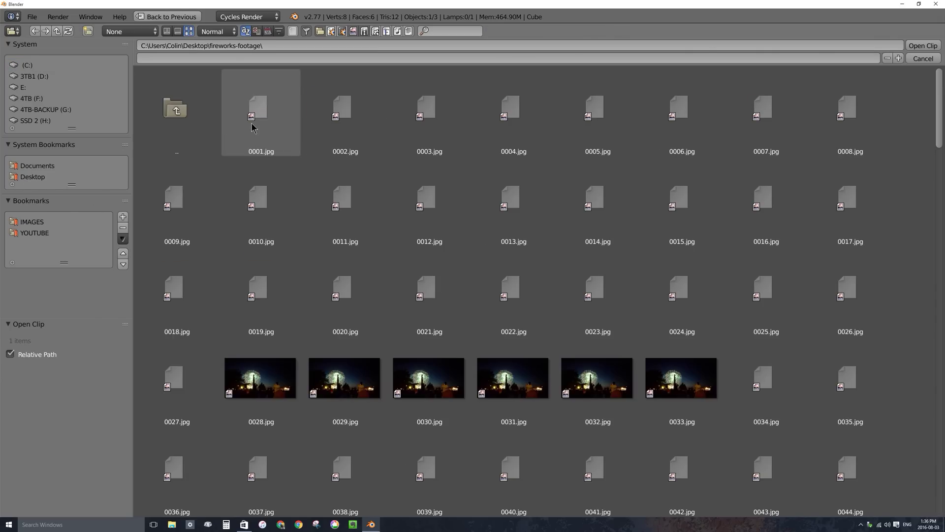
{"action": "key", "text": "a"}
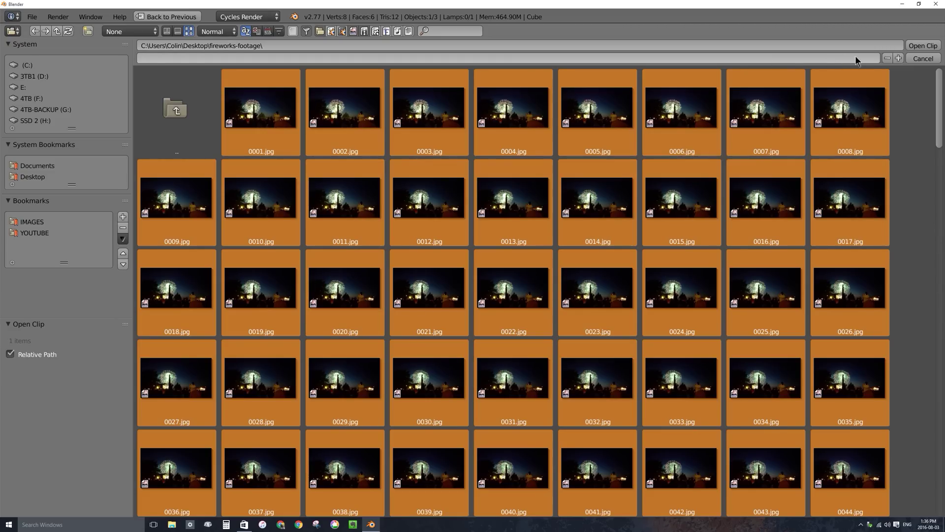
{"action": "left_click", "coordinate": [923, 45]}
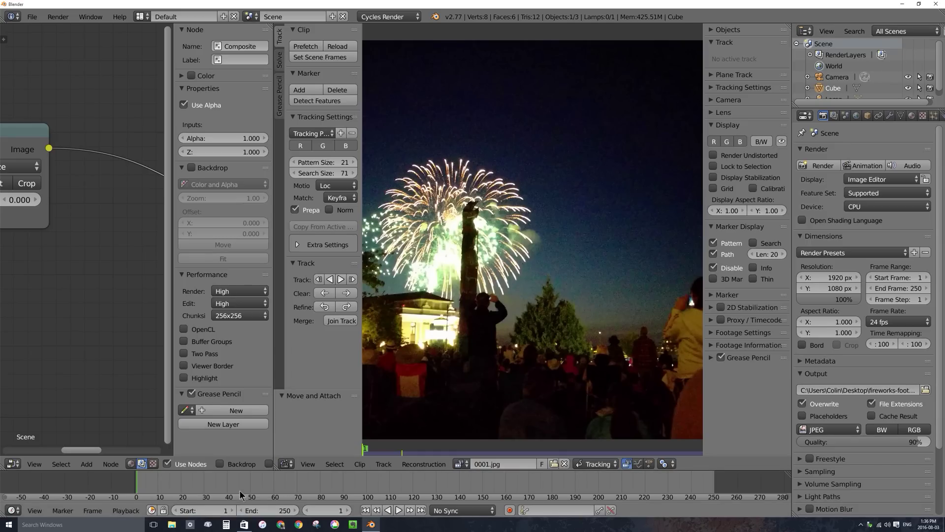
Step: Preview the imported footage in the timeline and widen the Movie Clip Editor over most of the node editor
{"action": "left_click_drag", "start_coordinate": [221, 481], "coordinate": [462, 481]}
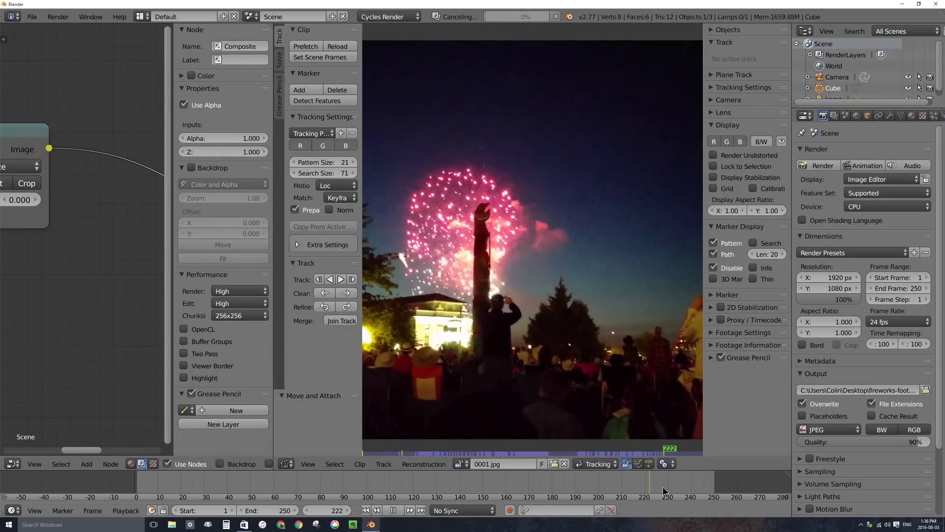
{"action": "key", "text": "Escape"}
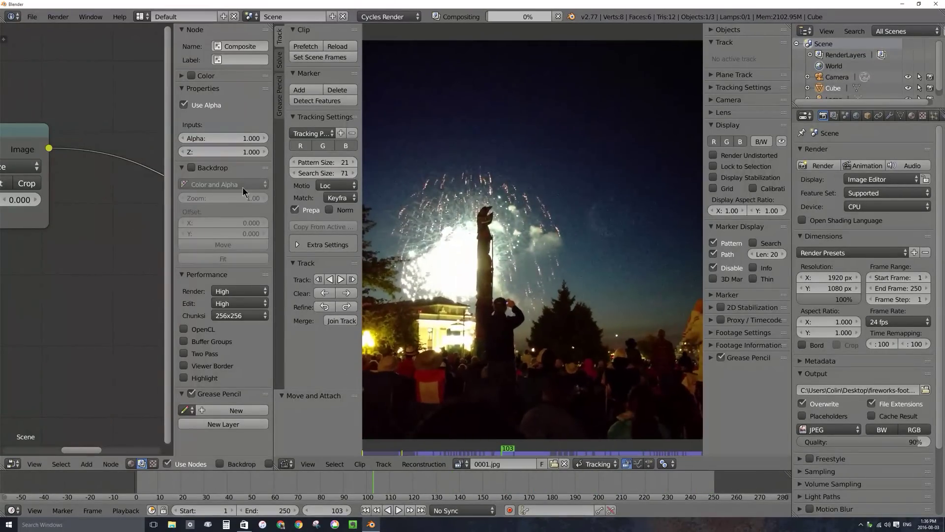
{"action": "left_click_drag", "start_coordinate": [273, 180], "coordinate": [19, 182]}
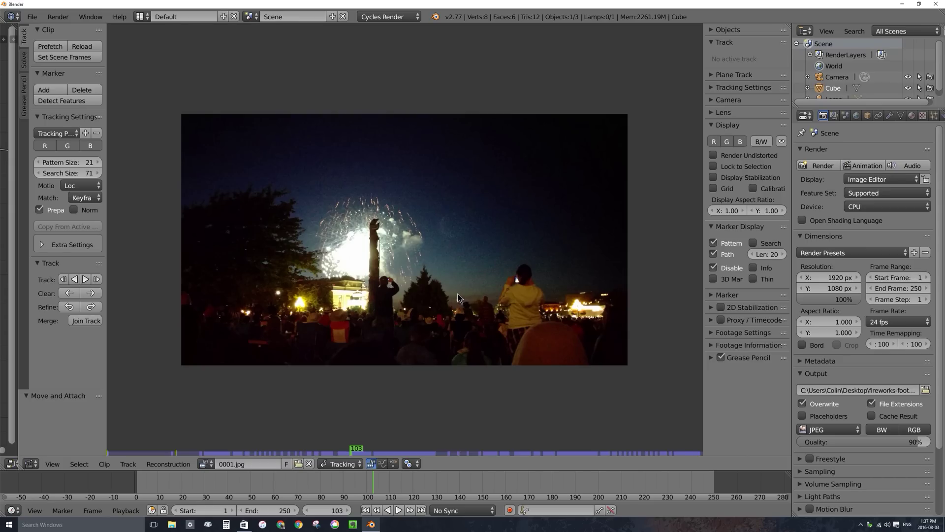
Step: Keep the clip in Tracking mode and add a tracking marker on the small white light beside the tree at frame 103
{"action": "scroll", "coordinate": [463, 298], "scroll_direction": "up", "scroll_amount": 5}
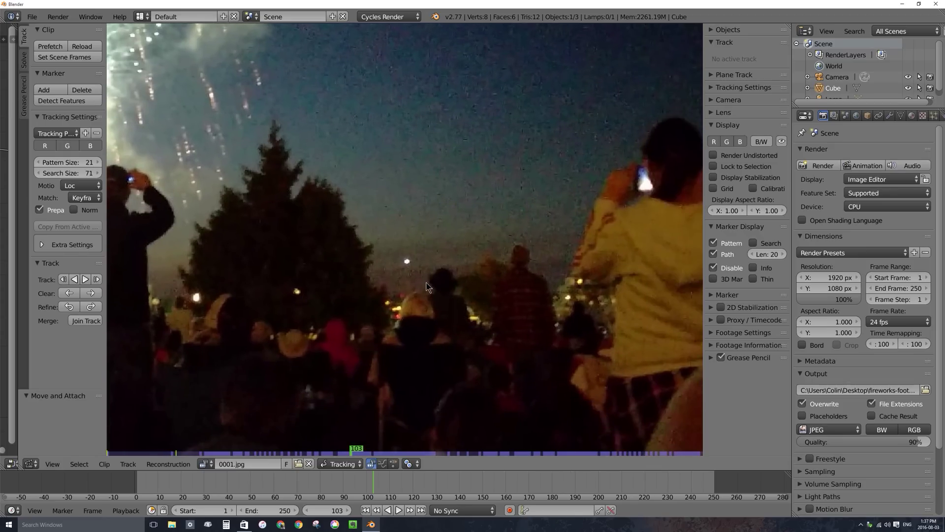
{"action": "scroll", "coordinate": [427, 287], "scroll_direction": "up", "scroll_amount": 5}
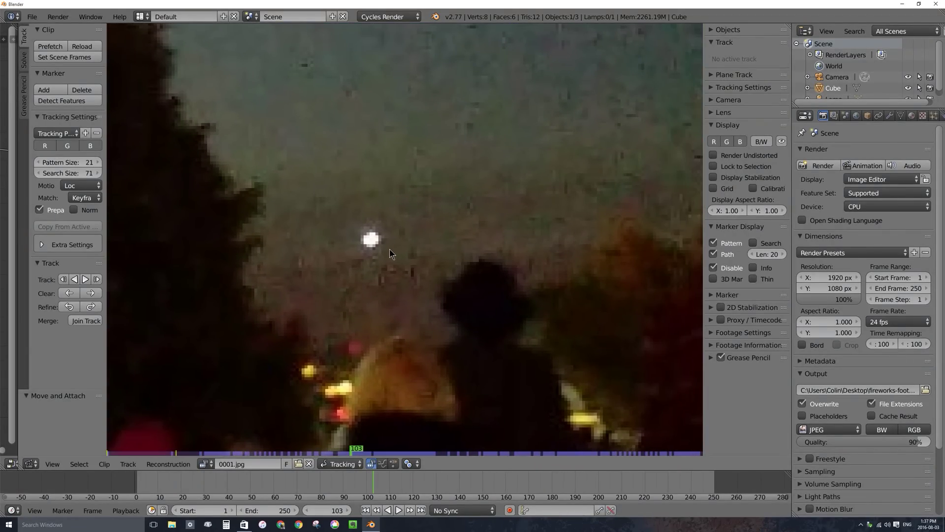
{"action": "left_click", "coordinate": [337, 463]}
{"action": "left_click", "coordinate": [339, 463]}
{"action": "left_click", "coordinate": [338, 465]}
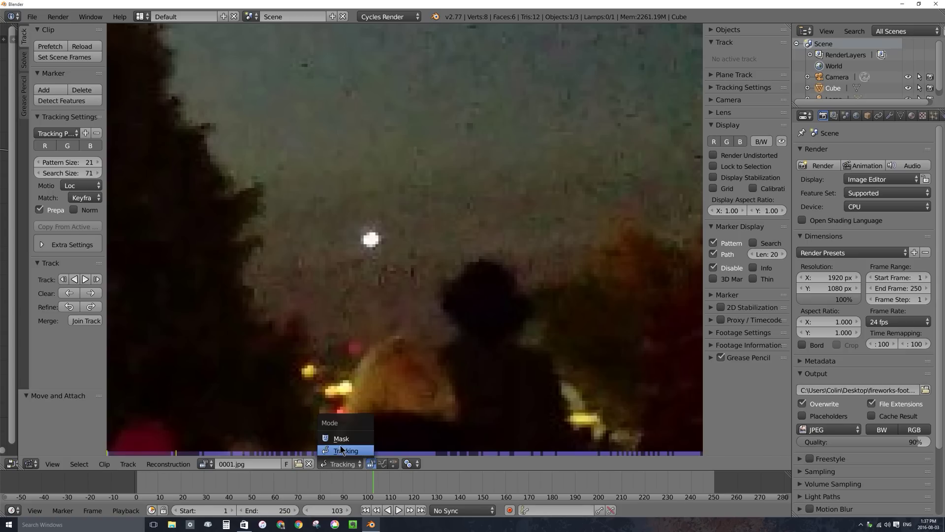
{"action": "left_click", "coordinate": [341, 463]}
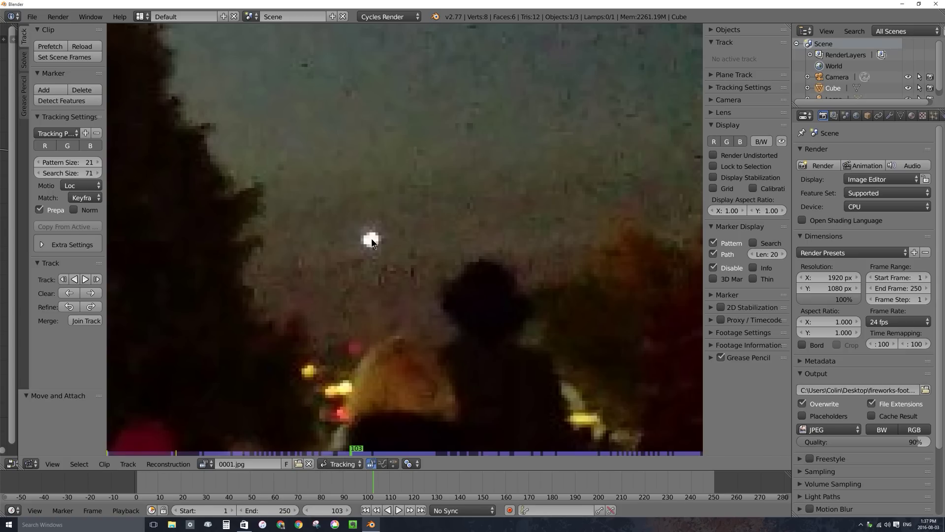
{"action": "left_click", "coordinate": [371, 239], "text": "ctrl"}
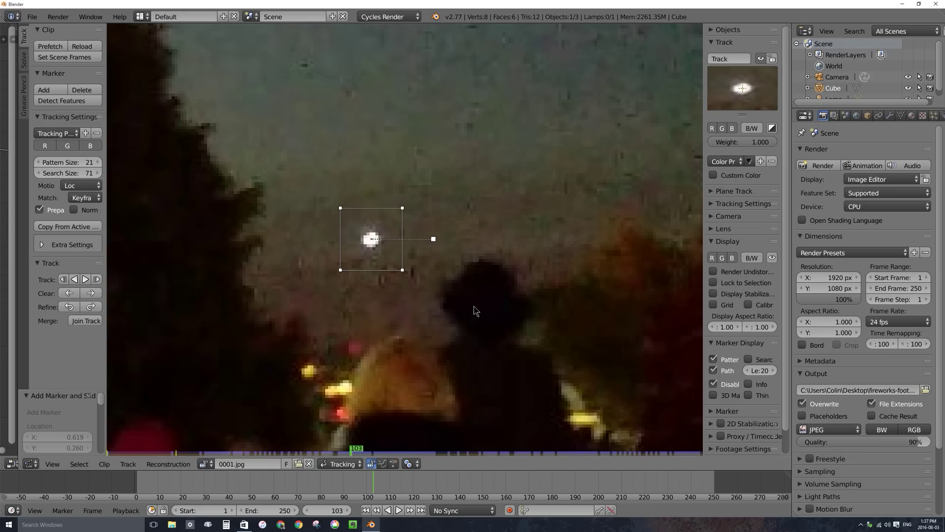
Step: Resize the marker to frame the white light closely, scaling it by 0.204 and then by 1.923
{"action": "key", "text": "s"}
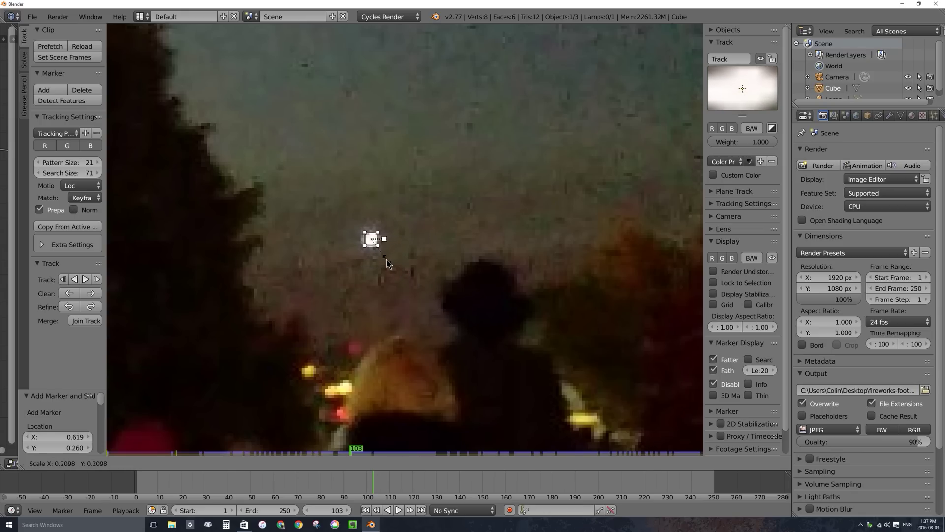
{"action": "left_click", "coordinate": [386, 259]}
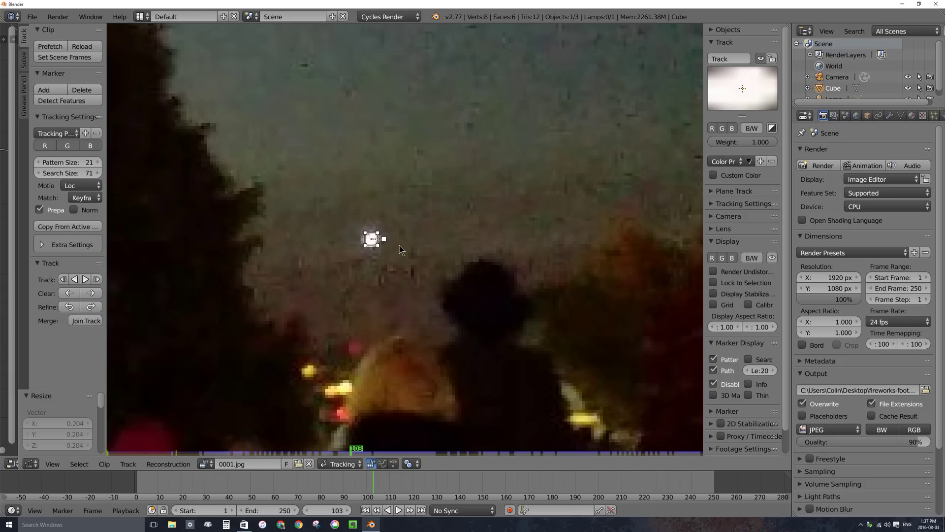
{"action": "key", "text": "s"}
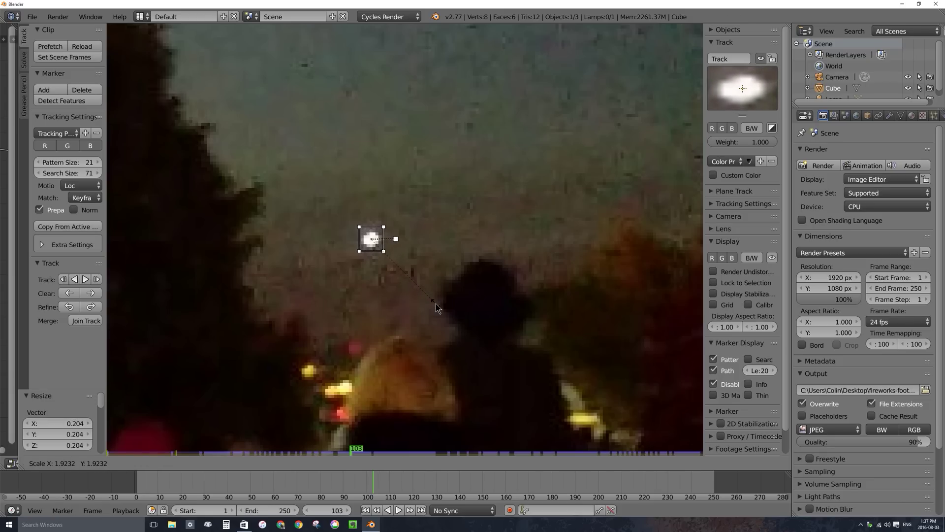
{"action": "left_click", "coordinate": [435, 303]}
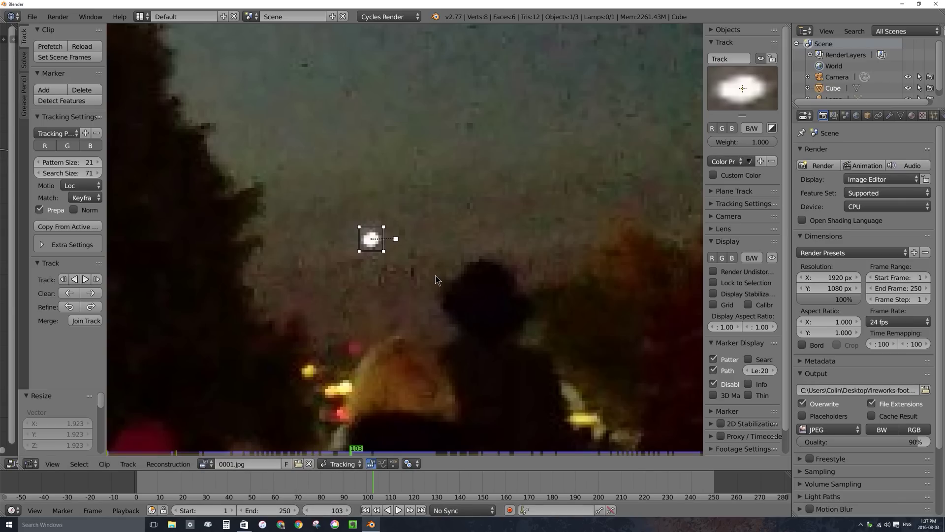
Step: Widen the clip properties region and turn on the display of the marker's search area
{"action": "left_click_drag", "start_coordinate": [704, 303], "coordinate": [637, 294]}
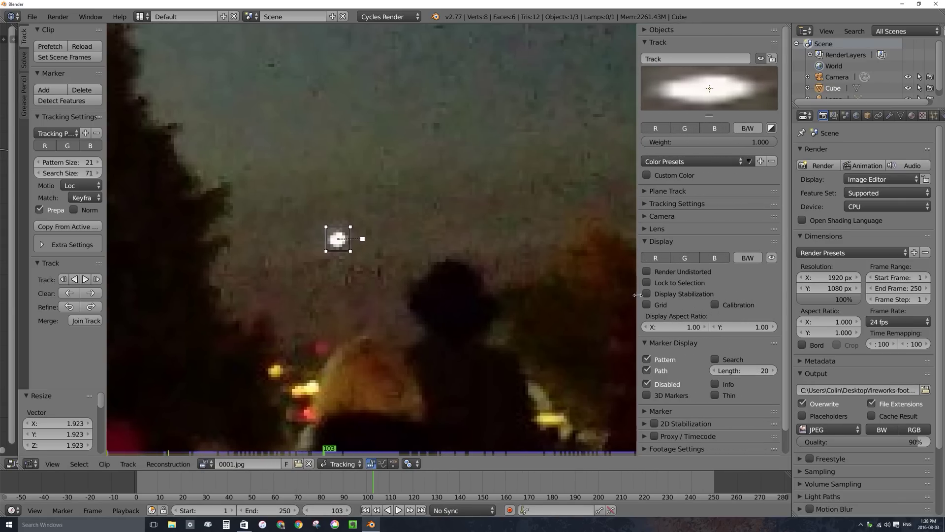
{"action": "key", "text": "n"}
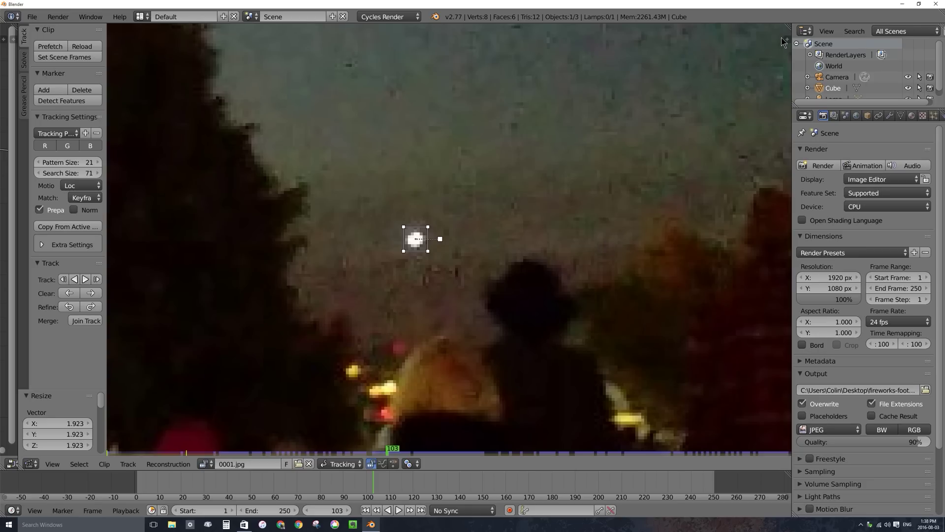
{"action": "key", "text": "n"}
{"action": "key", "text": "n"}
{"action": "key", "text": "n"}
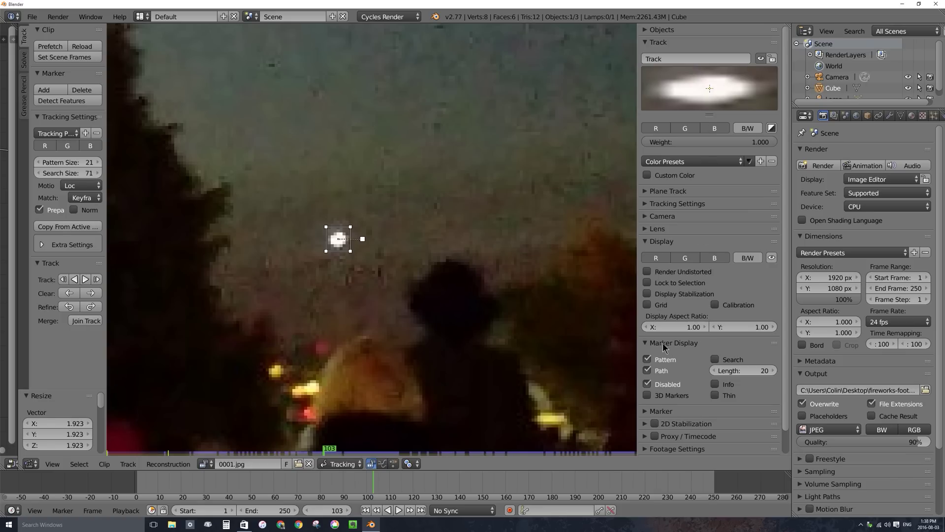
{"action": "left_click", "coordinate": [715, 358]}
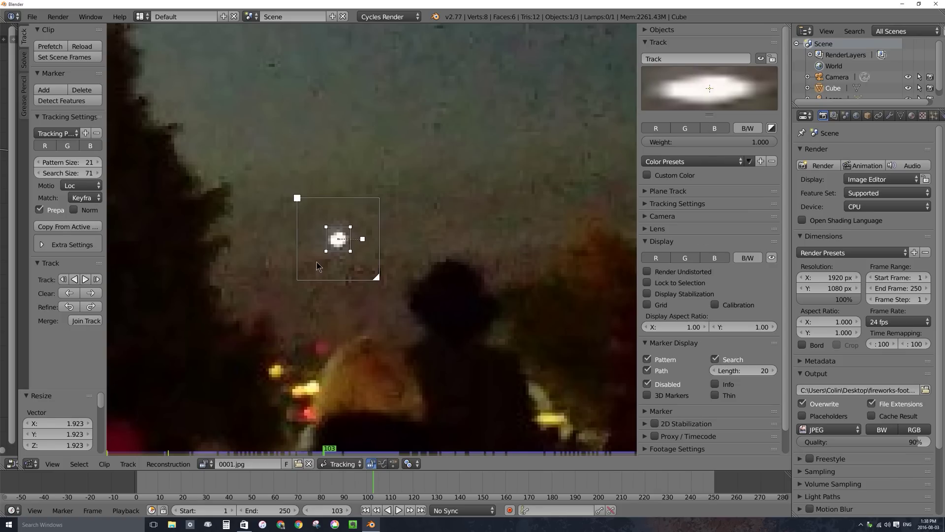
Step: Enlarge the marker's search area around the white light to about three and a half times its size
{"action": "scroll", "coordinate": [368, 242], "scroll_direction": "down", "scroll_amount": 10}
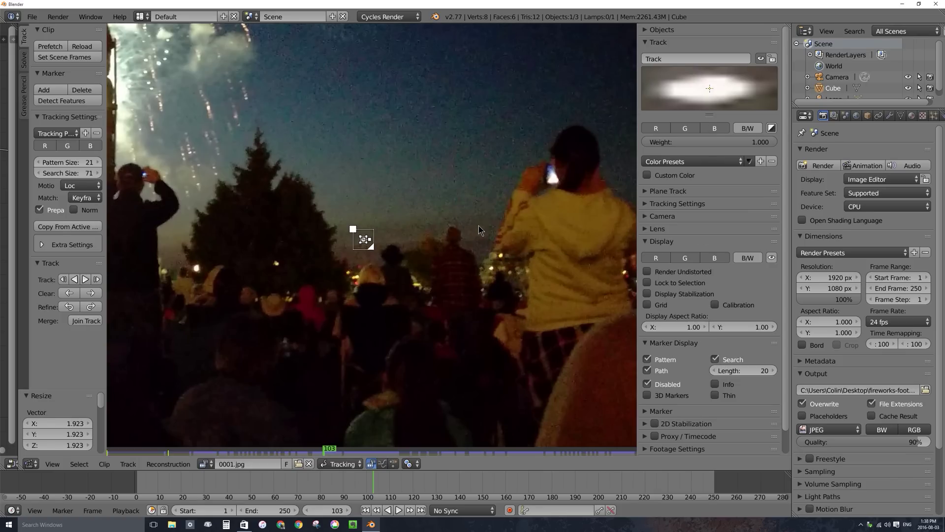
{"action": "scroll", "coordinate": [368, 242], "scroll_direction": "up", "scroll_amount": 8}
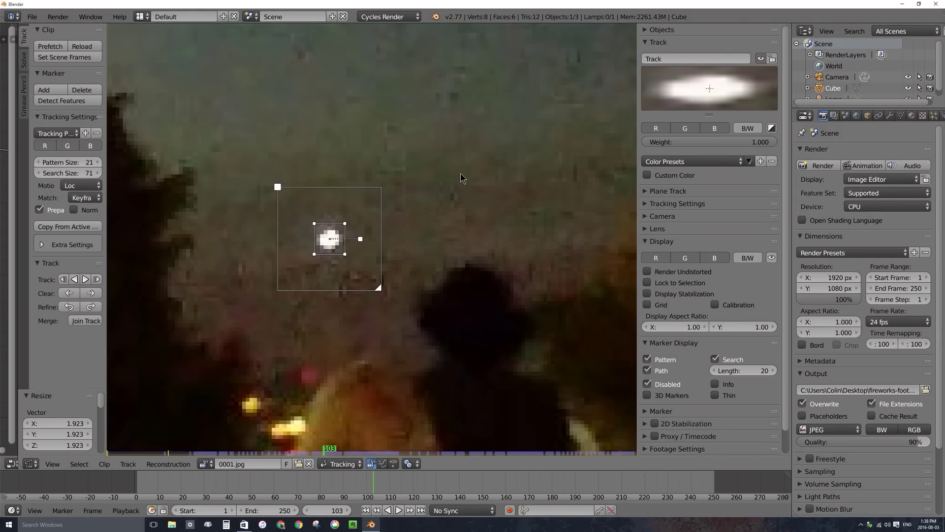
{"action": "mouse_move", "coordinate": [378, 294]}
{"action": "left_mouse_down"}
{"action": "mouse_move", "coordinate": [518, 419]}
{"action": "mouse_move", "coordinate": [499, 397]}
{"action": "mouse_move", "coordinate": [513, 412]}
{"action": "left_mouse_up"}
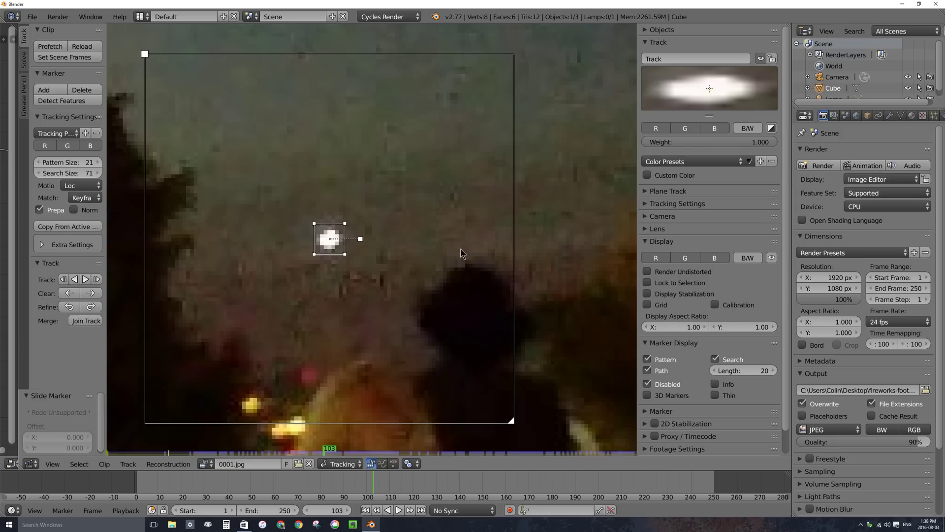
Step: Set the tracking match to Previous frame in the widened tool shelf and scale the marker up by 1.441
{"action": "scroll", "coordinate": [462, 245], "scroll_direction": "down", "scroll_amount": 4}
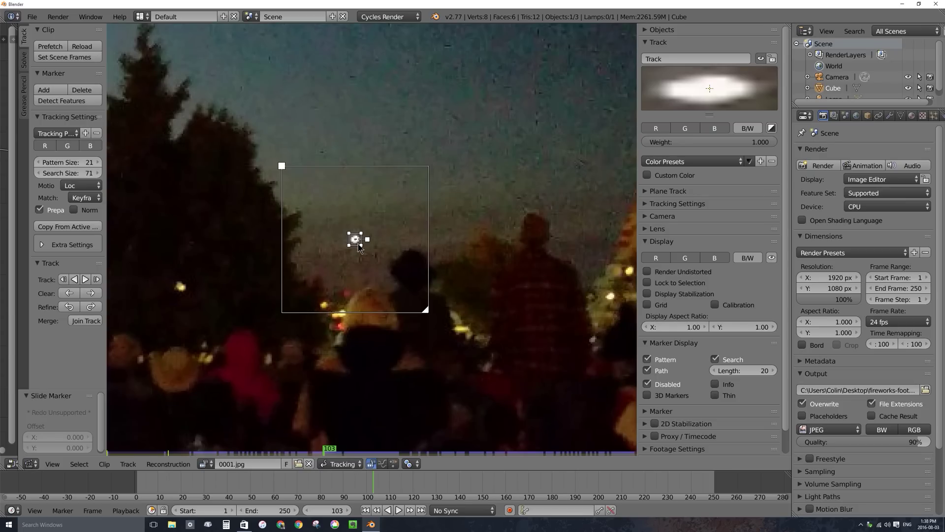
{"action": "left_click_drag", "start_coordinate": [107, 147], "coordinate": [137, 148]}
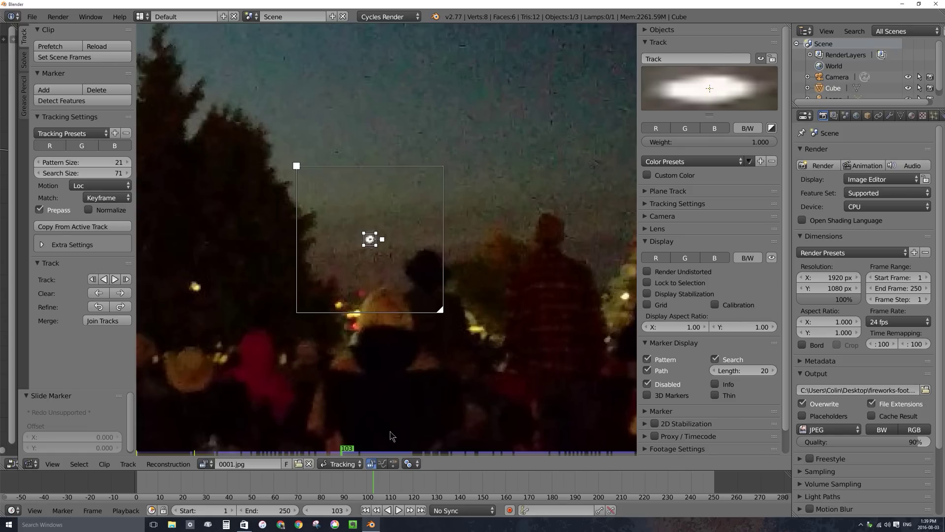
{"action": "left_click", "coordinate": [107, 197]}
{"action": "left_click", "coordinate": [111, 174]}
{"action": "key", "text": "s"}
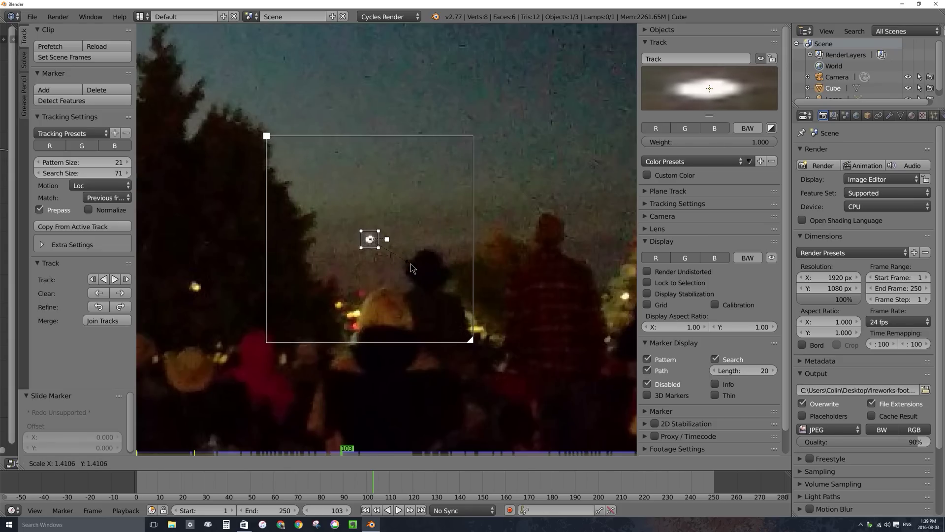
{"action": "left_click", "coordinate": [411, 265]}
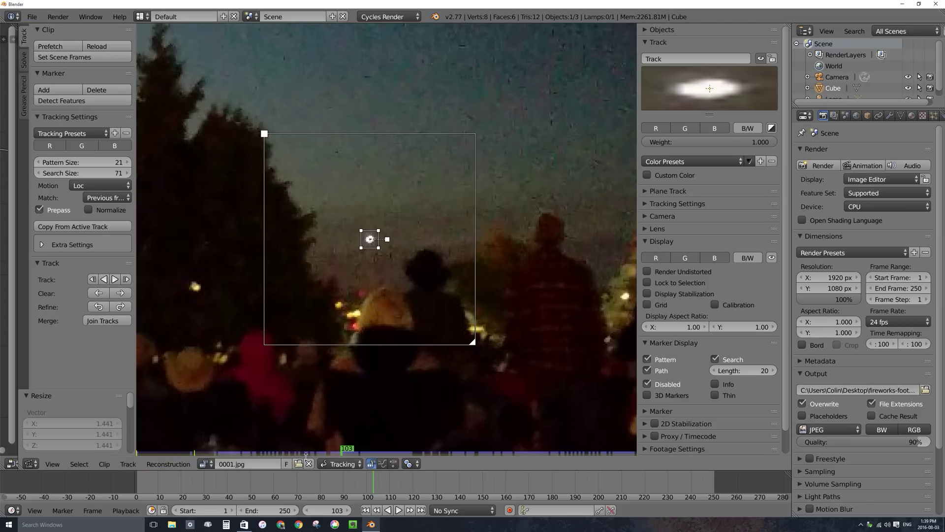
Step: Prefetch the clip's frames and track the white light's marker backwards from frame 103
{"action": "left_click", "coordinate": [62, 46]}
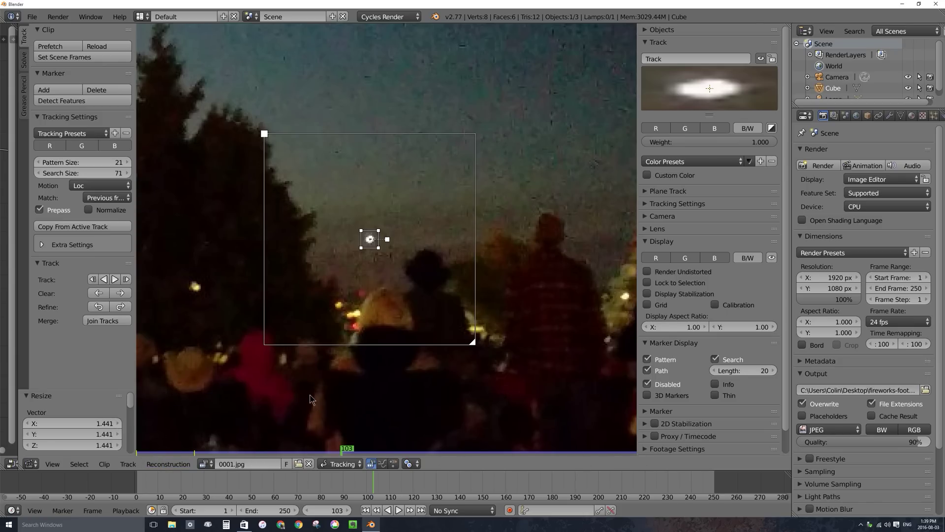
{"action": "left_click", "coordinate": [93, 279]}
{"action": "left_click", "coordinate": [93, 280]}
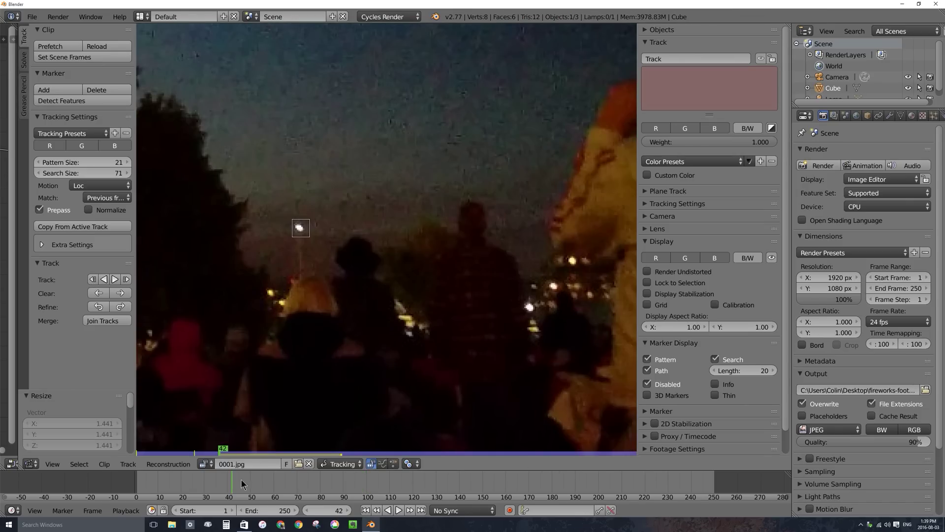
Step: Move the marker back onto the white light at frame 42 and continue tracking it backwards
{"action": "right_click", "coordinate": [316, 240]}
{"action": "key", "text": "g"}
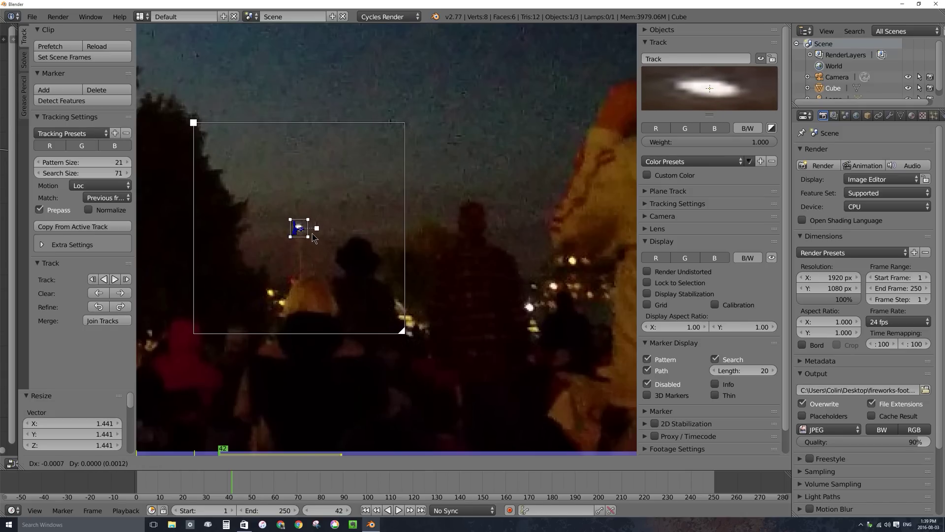
{"action": "left_click", "coordinate": [314, 238]}
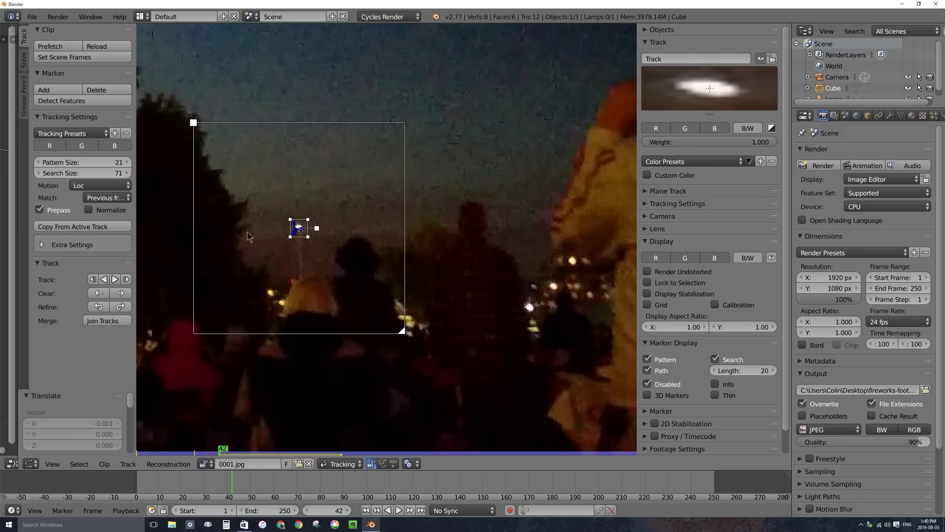
{"action": "left_click", "coordinate": [102, 279]}
{"action": "key", "text": "Escape"}
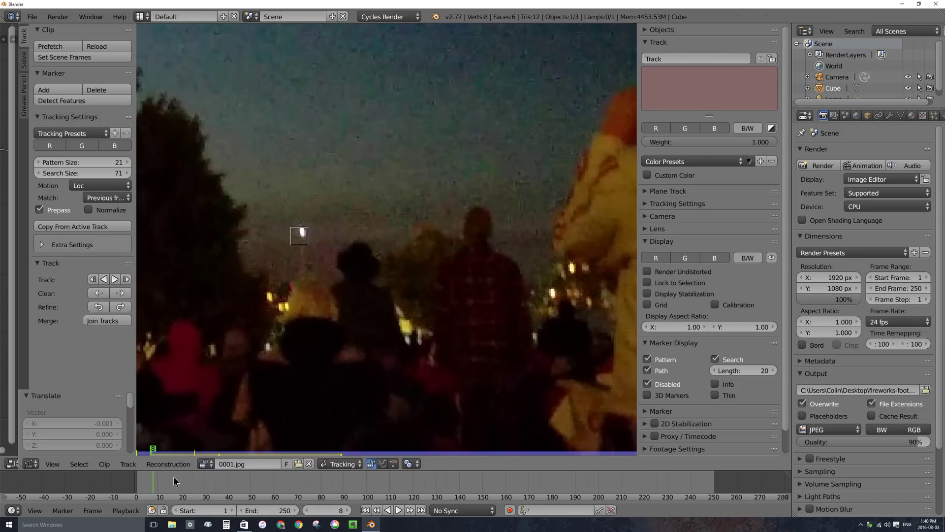
Step: Recentre the marker on the white light at frame 8 and track it backwards to frame 1
{"action": "key", "text": "g"}
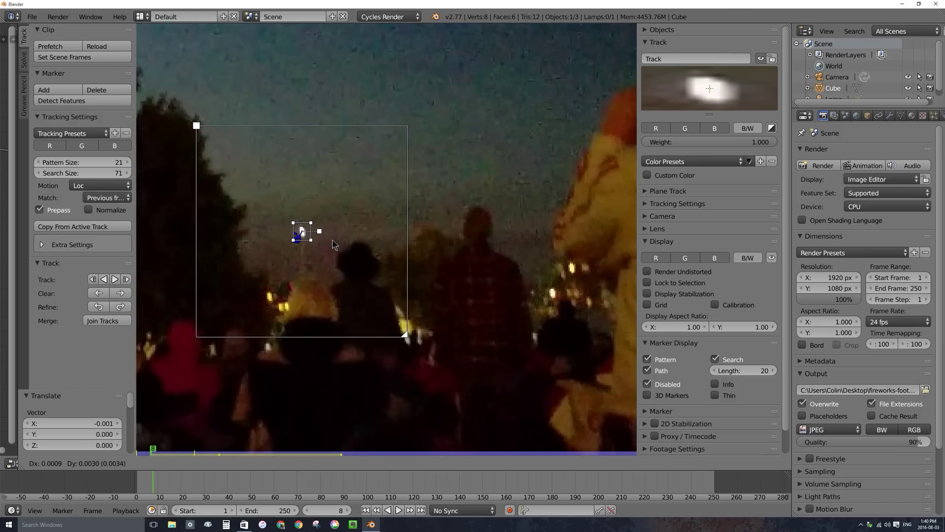
{"action": "left_click", "coordinate": [334, 245]}
{"action": "left_click", "coordinate": [96, 280]}
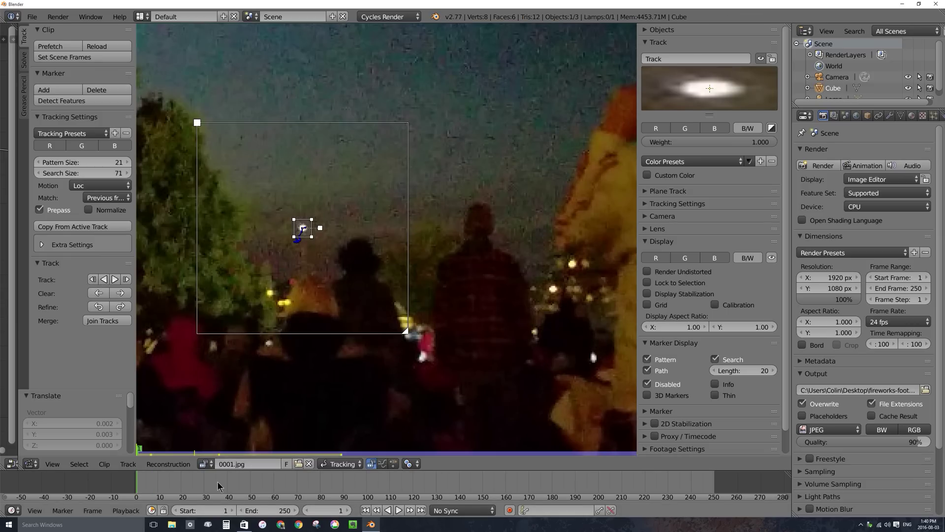
Step: Return to frame 103 and track the marker forwards, two single frames first and then continuously
{"action": "left_click_drag", "start_coordinate": [327, 486], "coordinate": [373, 489]}
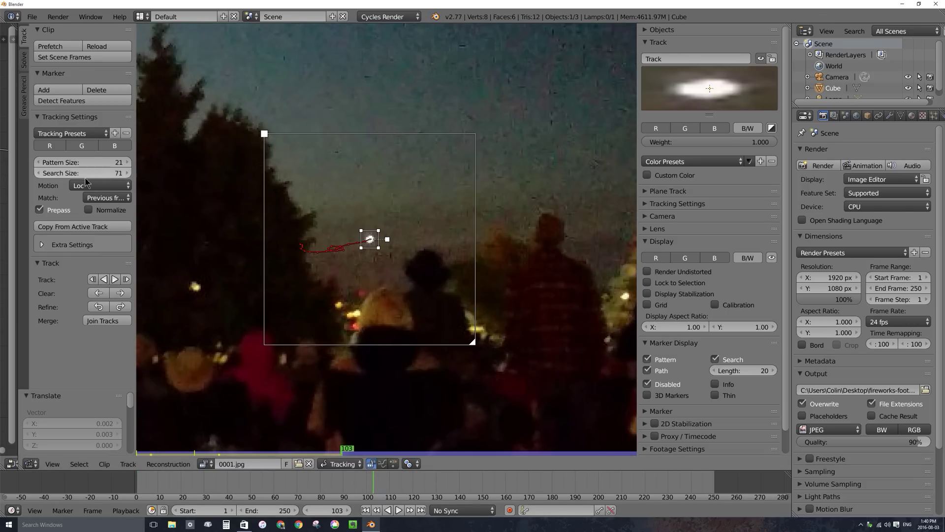
{"action": "left_click", "coordinate": [126, 279]}
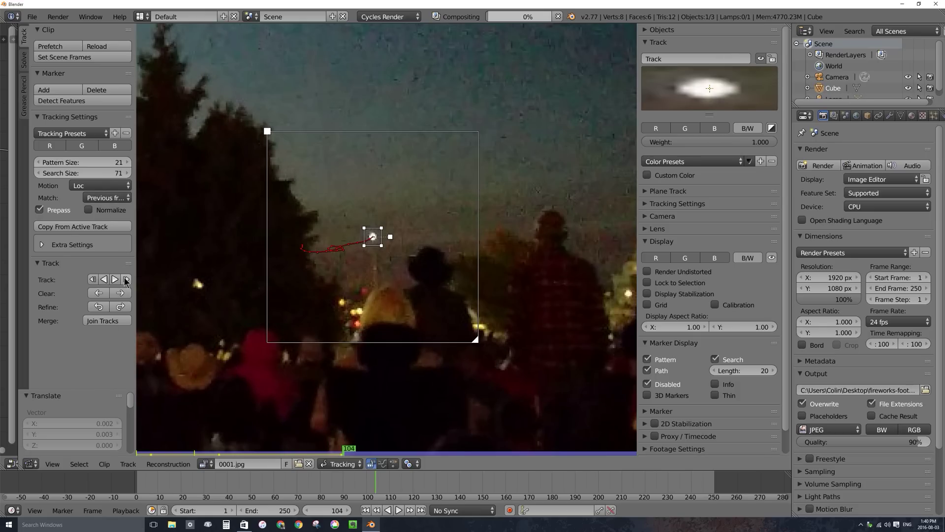
{"action": "left_click", "coordinate": [126, 279]}
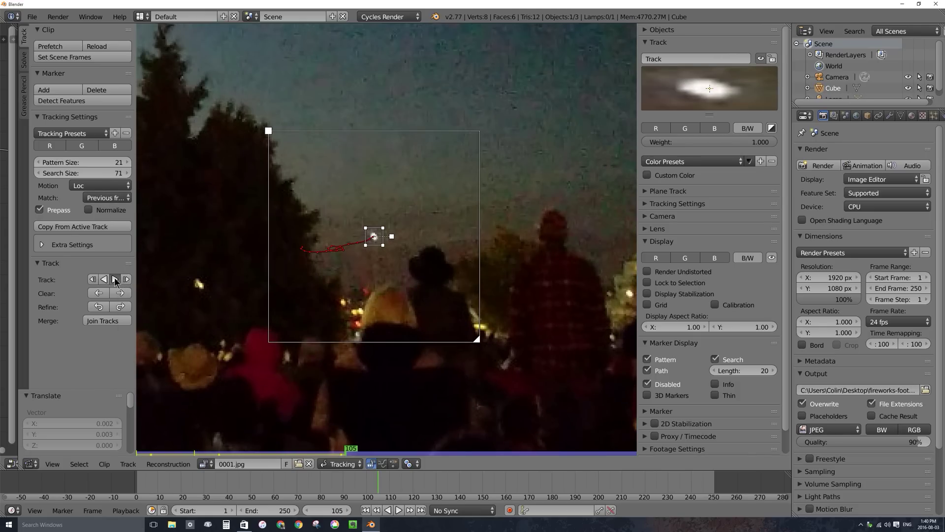
{"action": "left_click", "coordinate": [115, 279]}
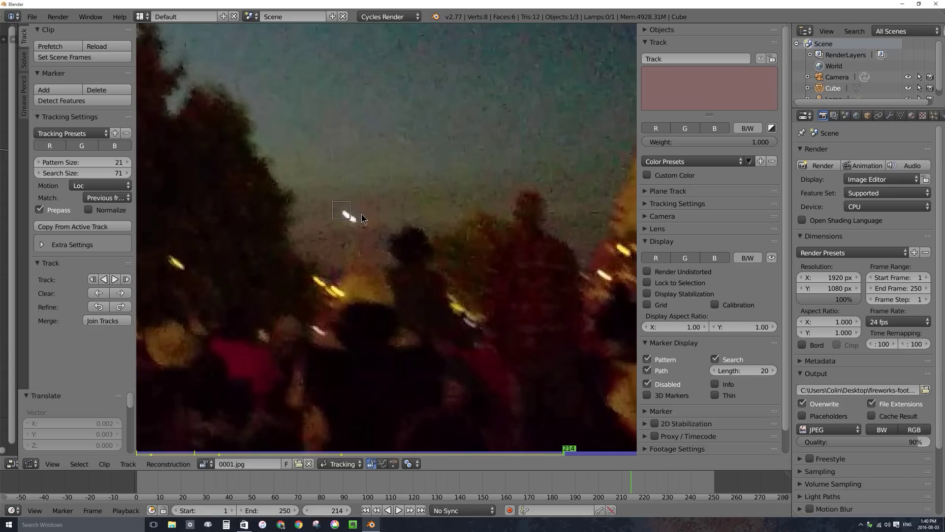
Step: Reposition the marker over the streaked white light at frame 214 and resume tracking forwards
{"action": "key", "text": "f"}
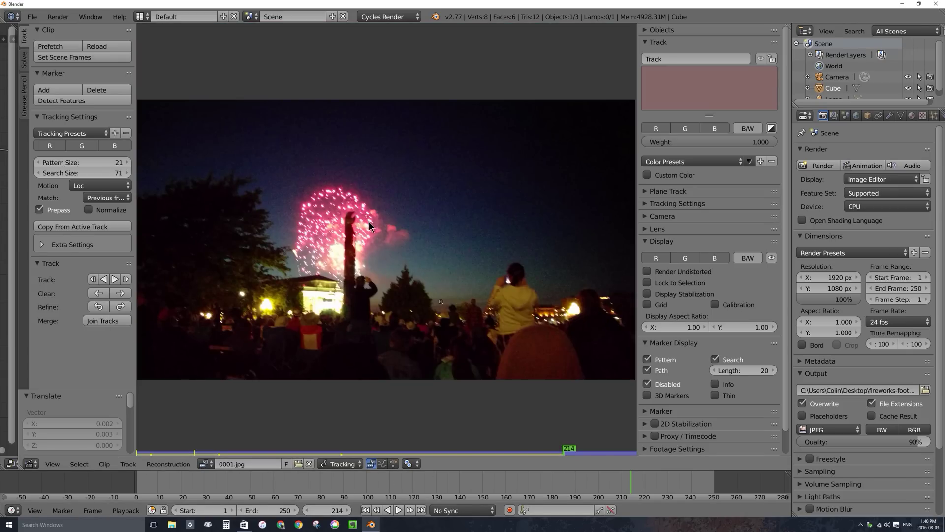
{"action": "scroll", "coordinate": [443, 256], "scroll_direction": "up", "scroll_amount": 4}
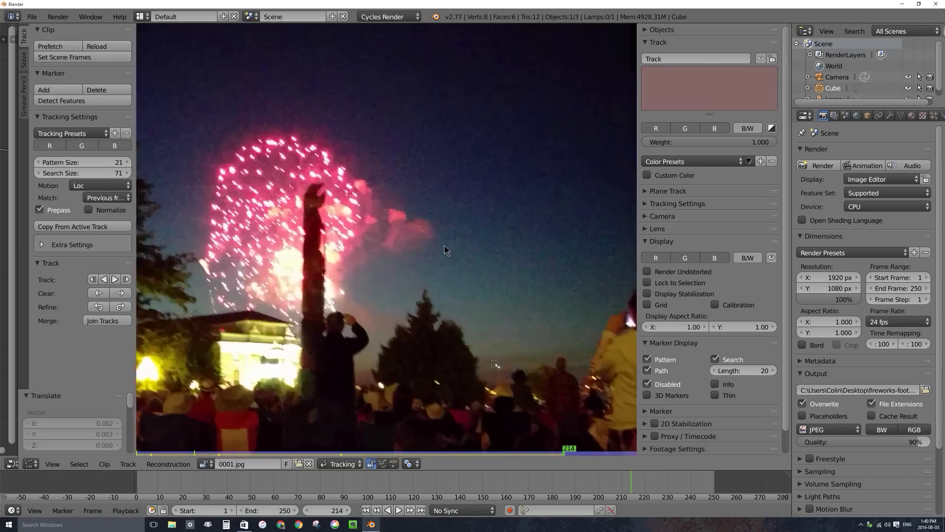
{"action": "scroll", "coordinate": [486, 303], "scroll_direction": "down", "scroll_amount": 4}
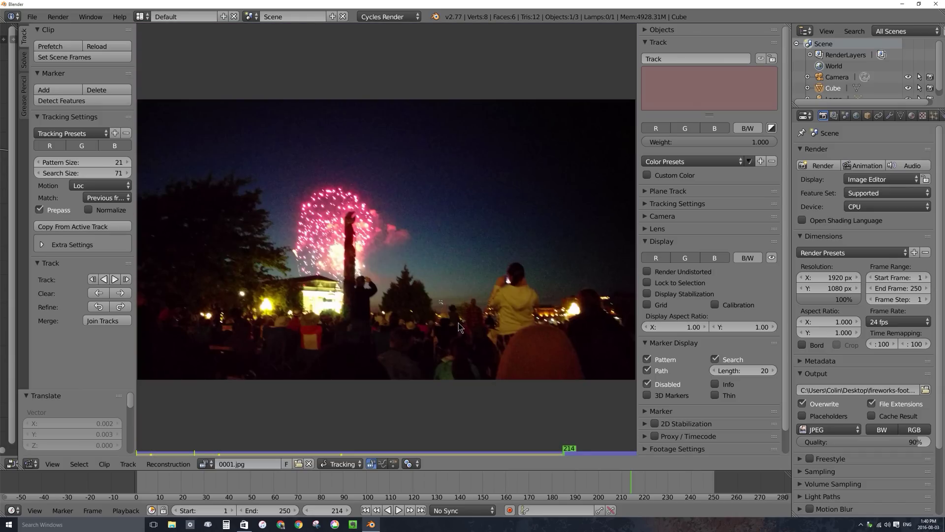
{"action": "scroll", "coordinate": [463, 306], "scroll_direction": "up", "scroll_amount": 6}
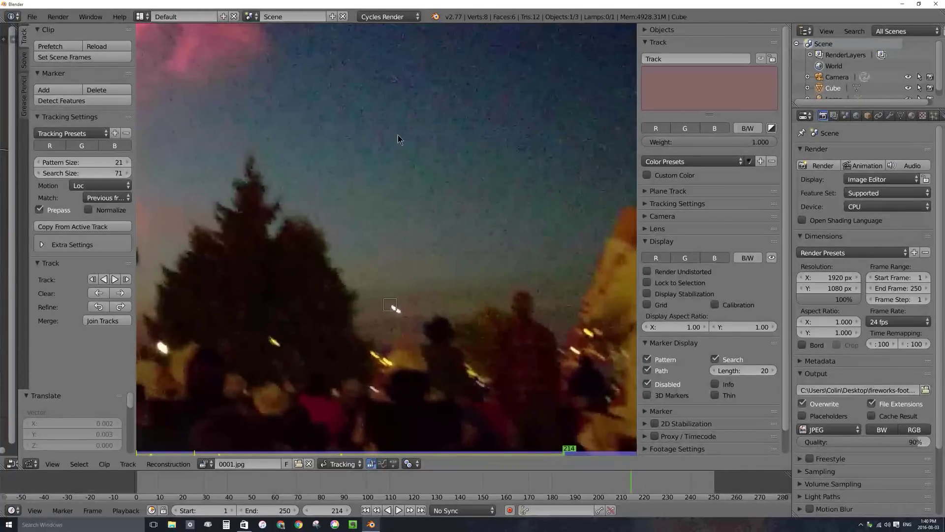
{"action": "scroll", "coordinate": [428, 330], "scroll_direction": "up", "scroll_amount": 4}
{"action": "mouse_move", "coordinate": [315, 286]}
{"action": "middle_mouse_down"}
{"action": "mouse_move", "coordinate": [353, 288]}
{"action": "mouse_move", "coordinate": [397, 256]}
{"action": "middle_mouse_up"}
{"action": "right_click_drag", "start_coordinate": [365, 238], "coordinate": [389, 257]}
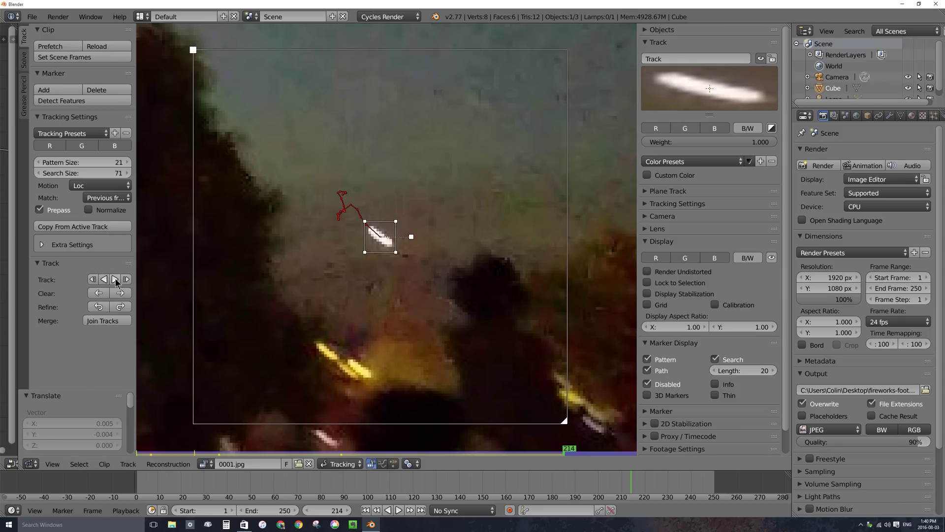
{"action": "left_click", "coordinate": [114, 279]}
Step: Correct the marker's position on the light at frames 218, 231 and 241, tracking forwards after each correction up to frame 250
{"action": "right_click_drag", "start_coordinate": [412, 227], "coordinate": [403, 230]}
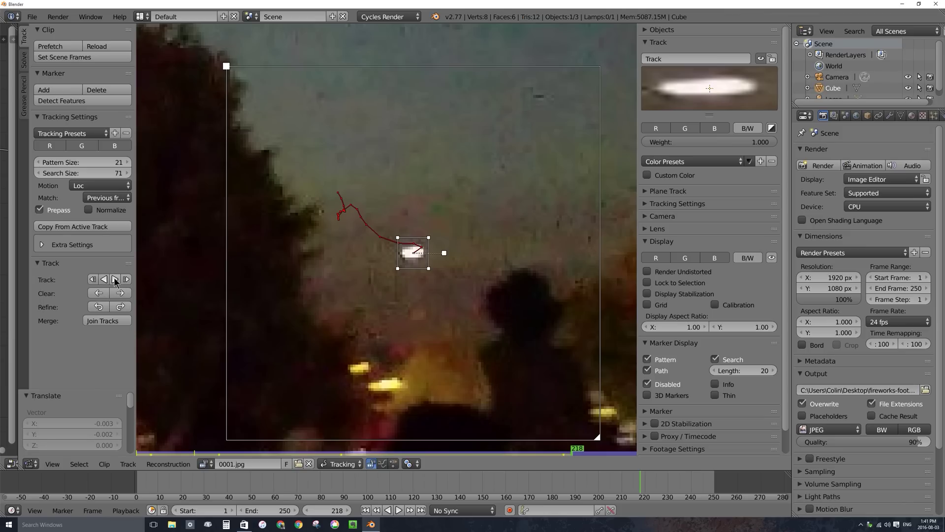
{"action": "left_click", "coordinate": [114, 279]}
{"action": "right_click_drag", "start_coordinate": [451, 308], "coordinate": [457, 298]}
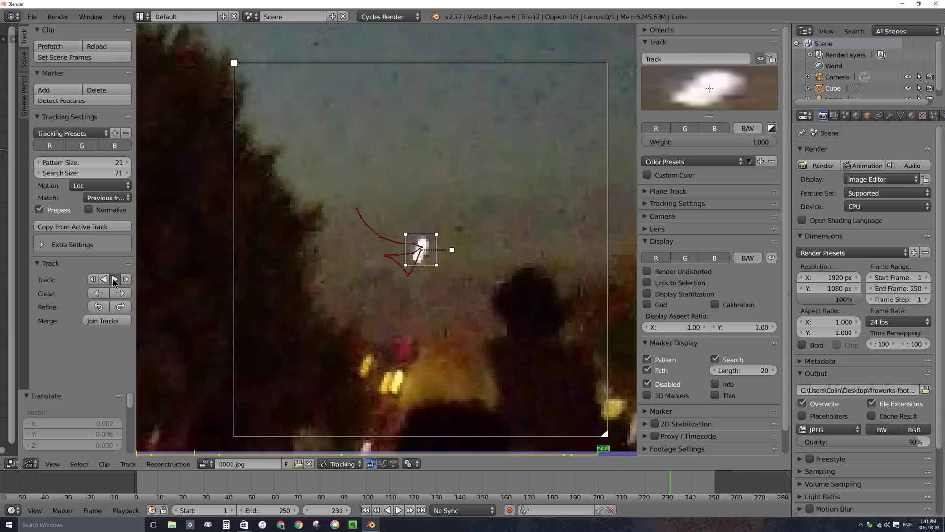
{"action": "left_click", "coordinate": [115, 279]}
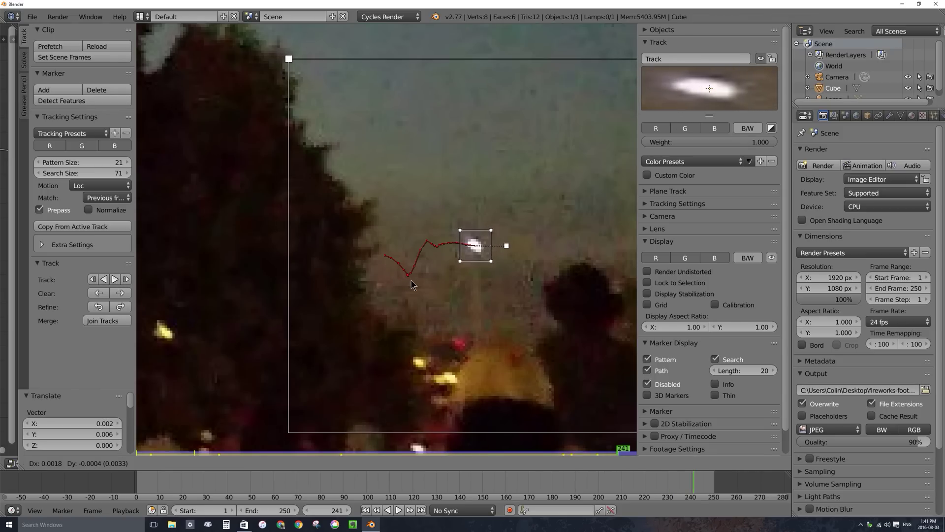
{"action": "left_click", "coordinate": [115, 279]}
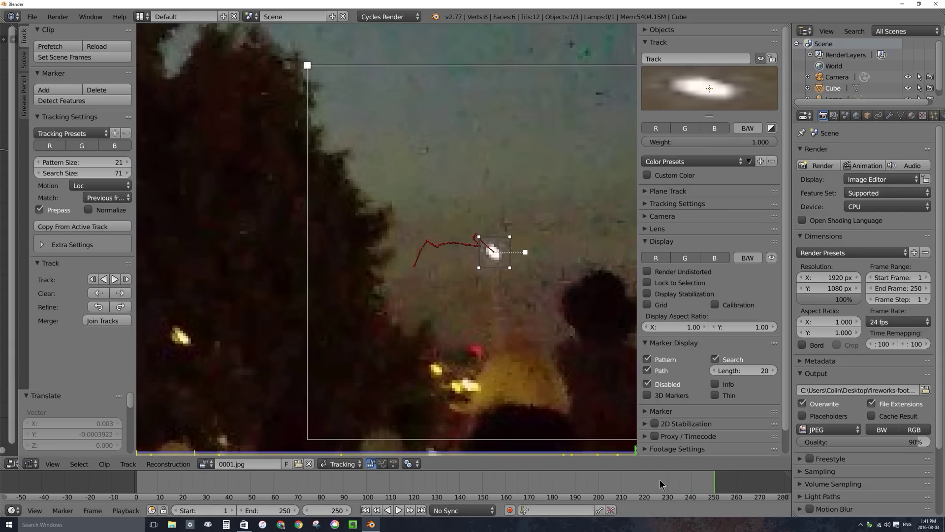
Step: Scrub and play through the clip to check that the marker follows the white light
{"action": "key", "text": "Home"}
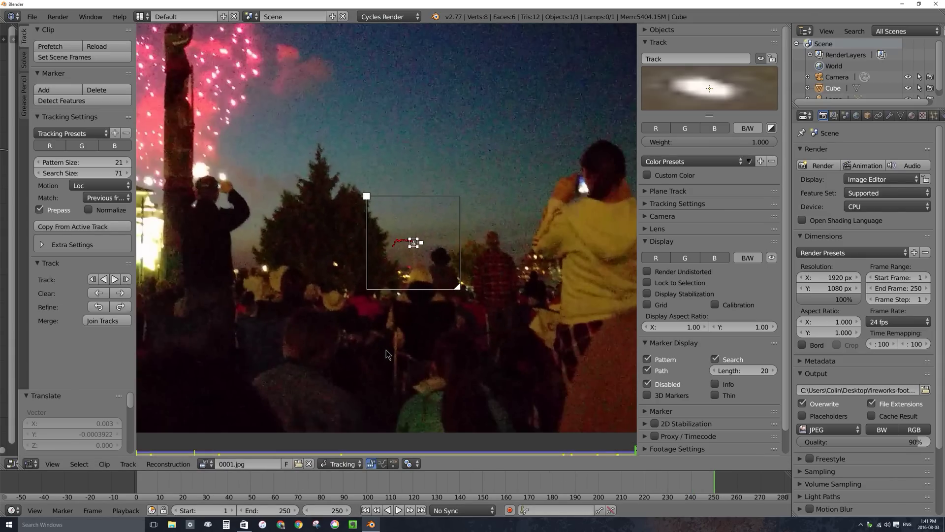
{"action": "left_click", "coordinate": [375, 478]}
{"action": "left_click_drag", "start_coordinate": [375, 478], "coordinate": [252, 480]}
{"action": "mouse_move", "coordinate": [186, 492]}
{"action": "left_mouse_down"}
{"action": "mouse_move", "coordinate": [128, 486]}
{"action": "mouse_move", "coordinate": [284, 488]}
{"action": "left_mouse_up"}
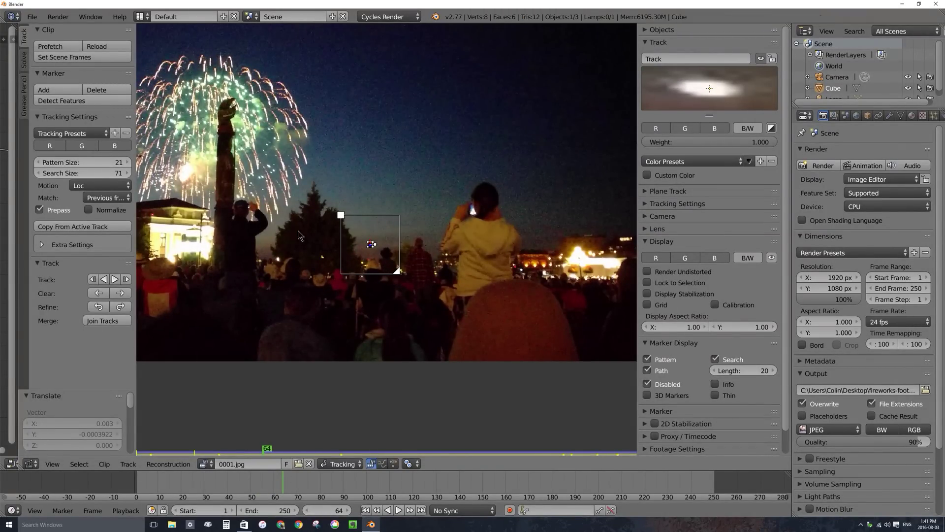
{"action": "key", "text": "ctrl+t"}
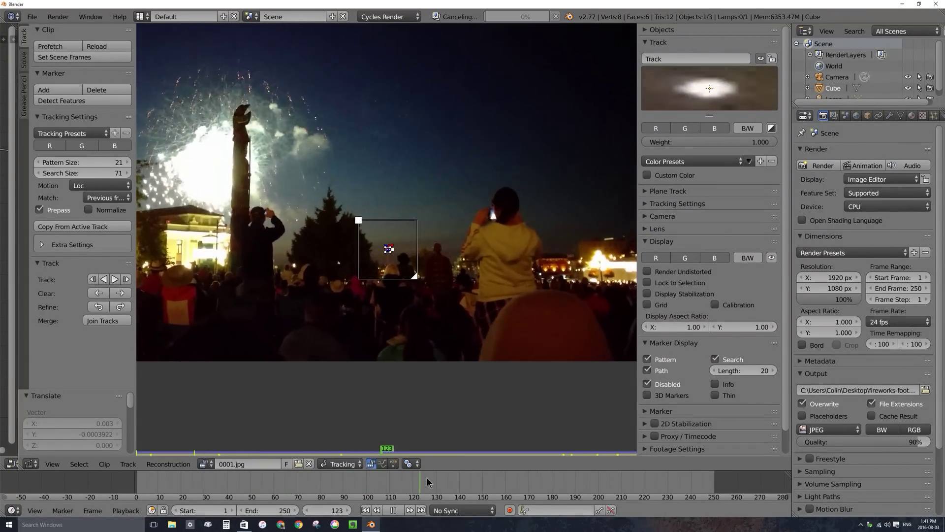
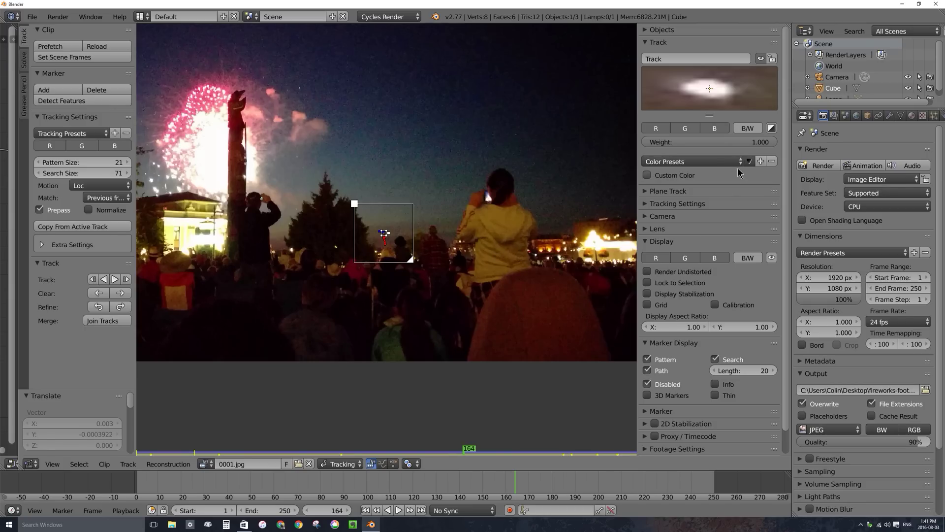
Step: Enable 2D Stabilization for the clip and expand its settings
{"action": "scroll", "coordinate": [786, 131], "scroll_direction": "down", "scroll_amount": 2}
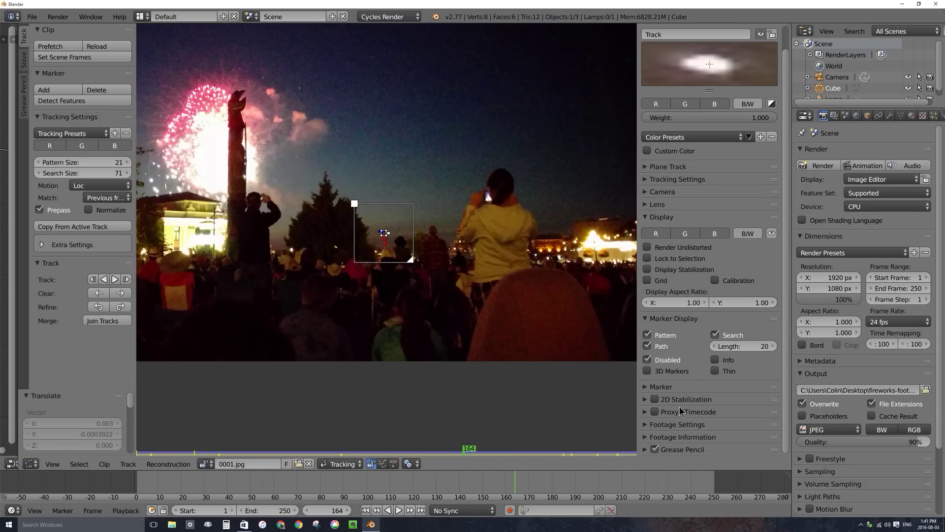
{"action": "left_click", "coordinate": [655, 399]}
{"action": "left_click", "coordinate": [646, 400]}
{"action": "left_click_drag", "start_coordinate": [786, 333], "coordinate": [780, 391]}
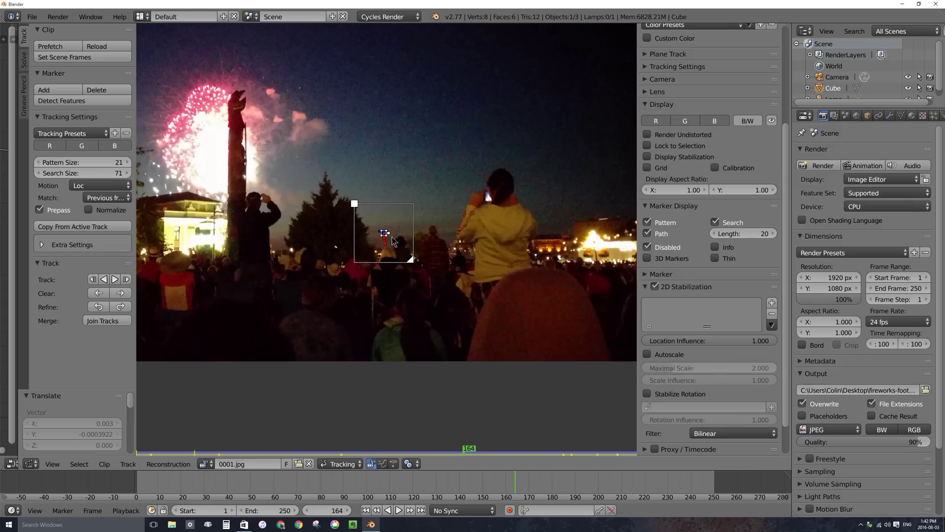
Step: Rename the white light's track as tracker.far and add it to the 2D stabilization tracks
{"action": "scroll", "coordinate": [780, 105], "scroll_direction": "up", "scroll_amount": 7}
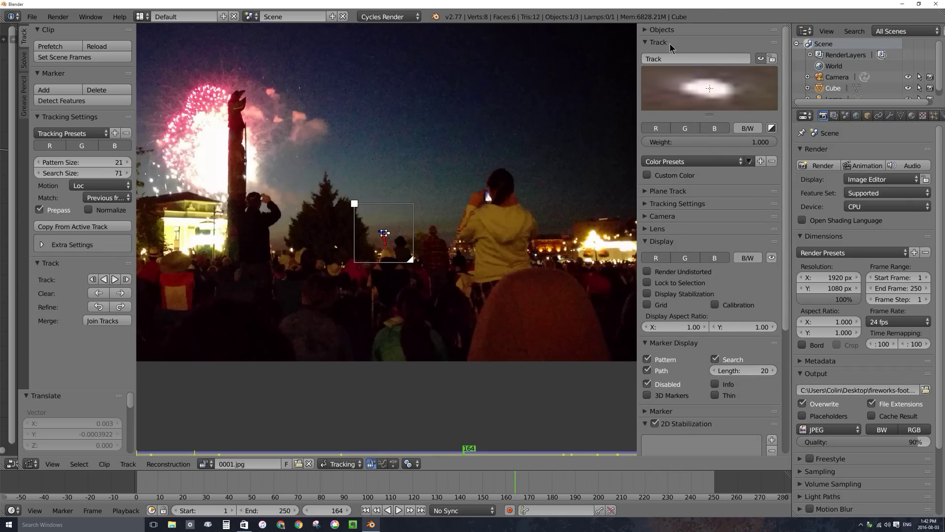
{"action": "left_click", "coordinate": [675, 58]}
{"action": "type", "text": "tracker.far"}
{"action": "key", "text": "Return"}
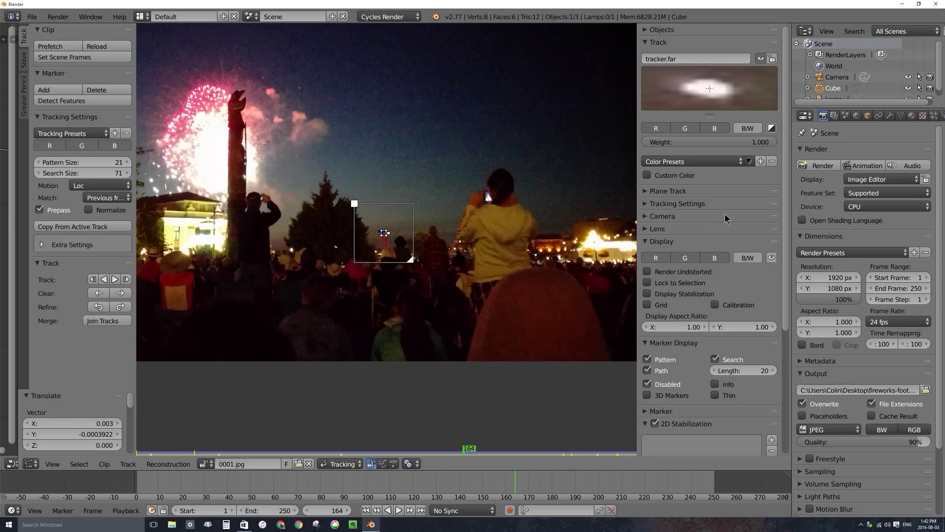
{"action": "scroll", "coordinate": [709, 207], "scroll_direction": "down", "scroll_amount": 5}
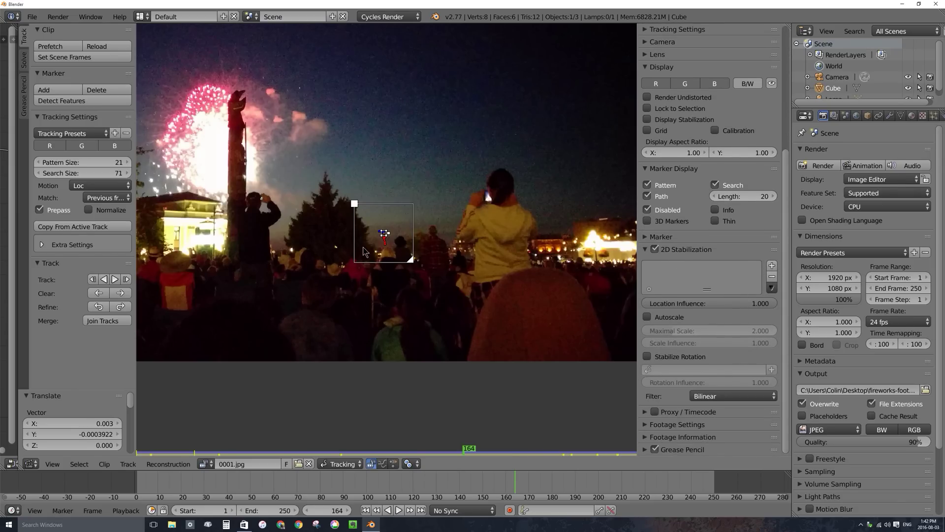
{"action": "left_click", "coordinate": [772, 266]}
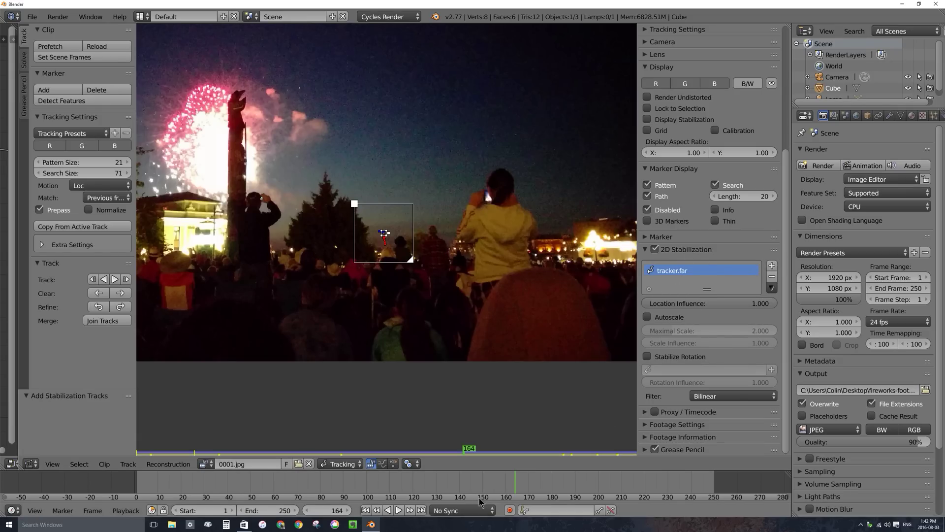
Step: Go to frame 160 and turn on Display Stabilization, switching it off and on again to compare the stabilized image
{"action": "mouse_move", "coordinate": [517, 490]}
{"action": "left_mouse_down"}
{"action": "mouse_move", "coordinate": [164, 487]}
{"action": "mouse_move", "coordinate": [506, 488]}
{"action": "left_mouse_up"}
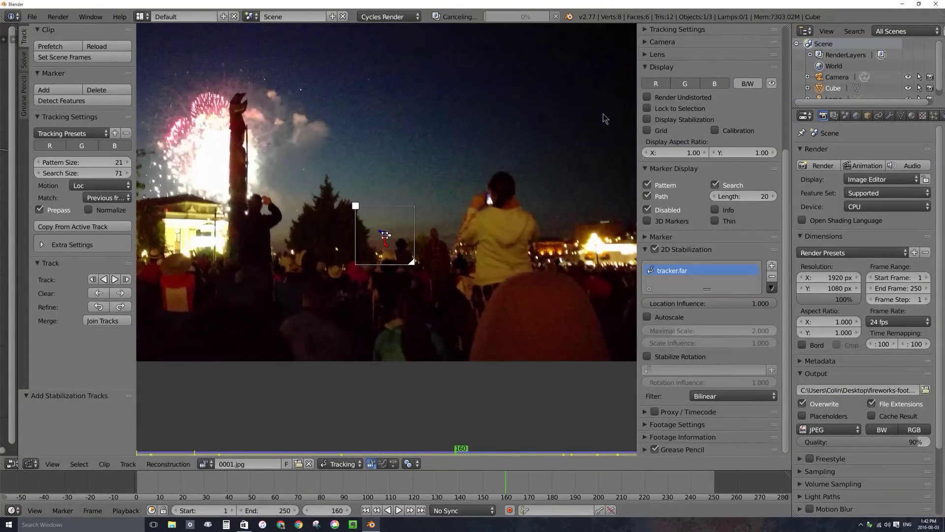
{"action": "left_click", "coordinate": [648, 119]}
{"action": "scroll", "coordinate": [433, 234], "scroll_direction": "down", "scroll_amount": 4}
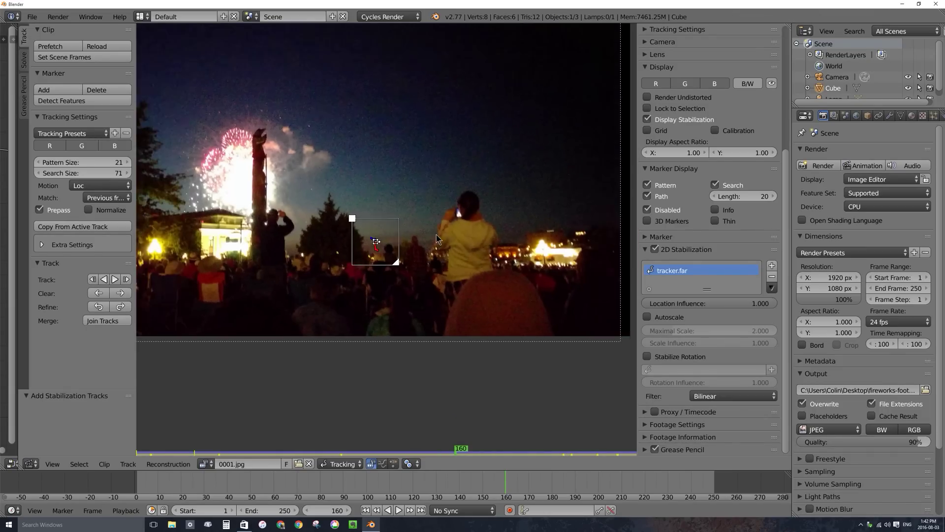
{"action": "scroll", "coordinate": [427, 232], "scroll_direction": "up", "scroll_amount": 1}
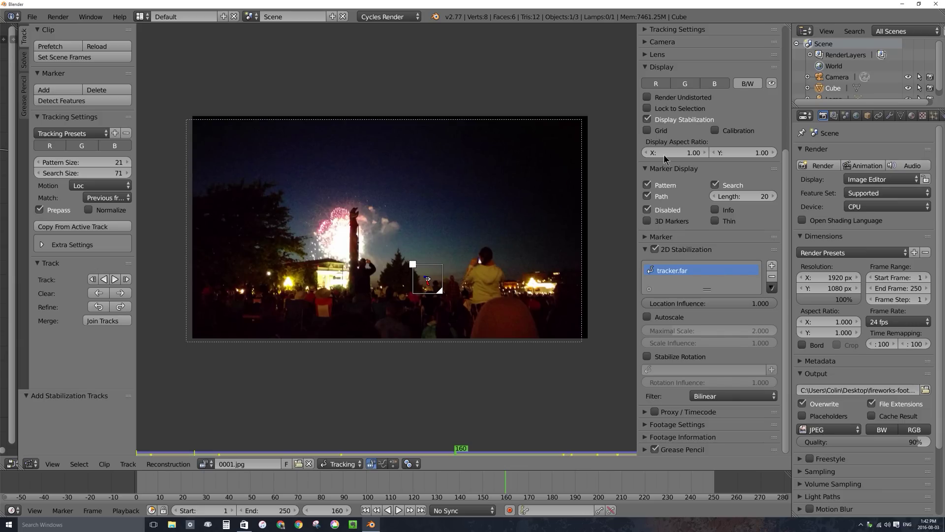
{"action": "left_click", "coordinate": [647, 120]}
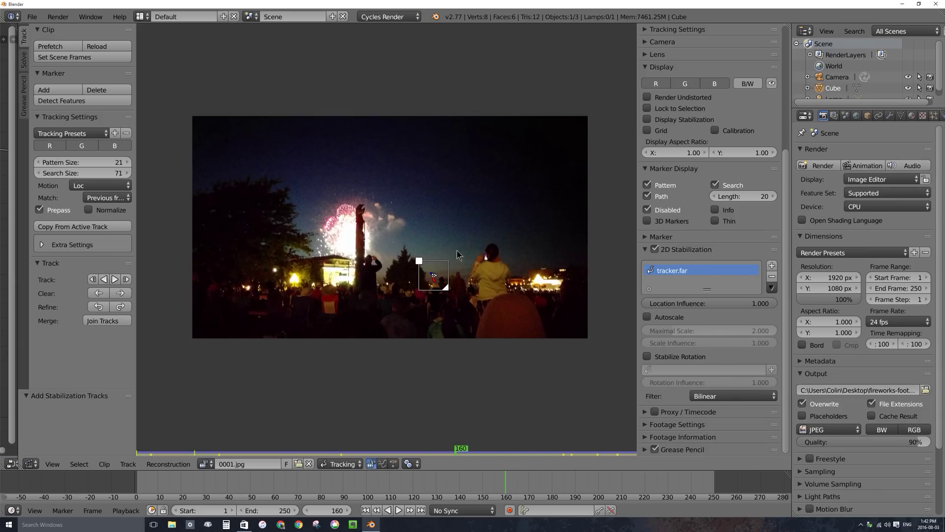
{"action": "left_click", "coordinate": [646, 119]}
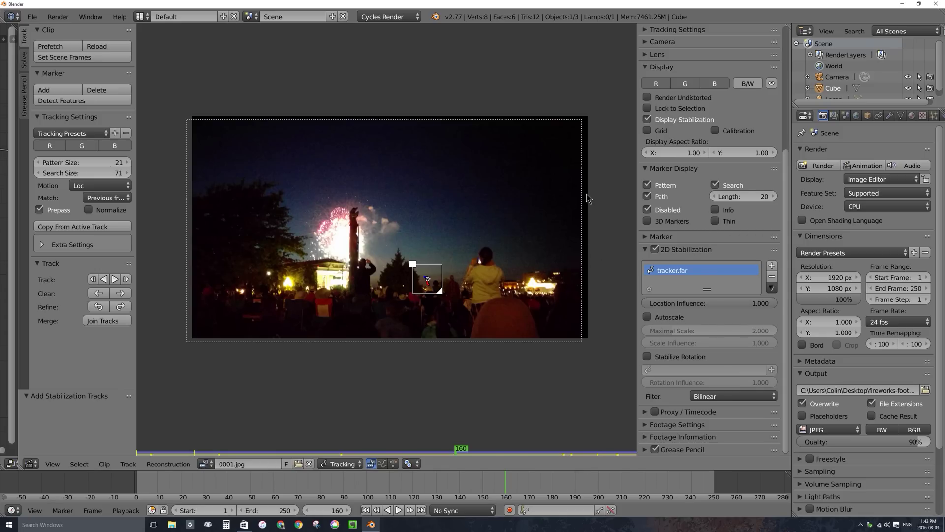
Step: Go to frame 138, enable Autoscale for the 2D stabilization, and play and scrub the clip to check the black borders
{"action": "left_click_drag", "start_coordinate": [501, 489], "coordinate": [456, 477]}
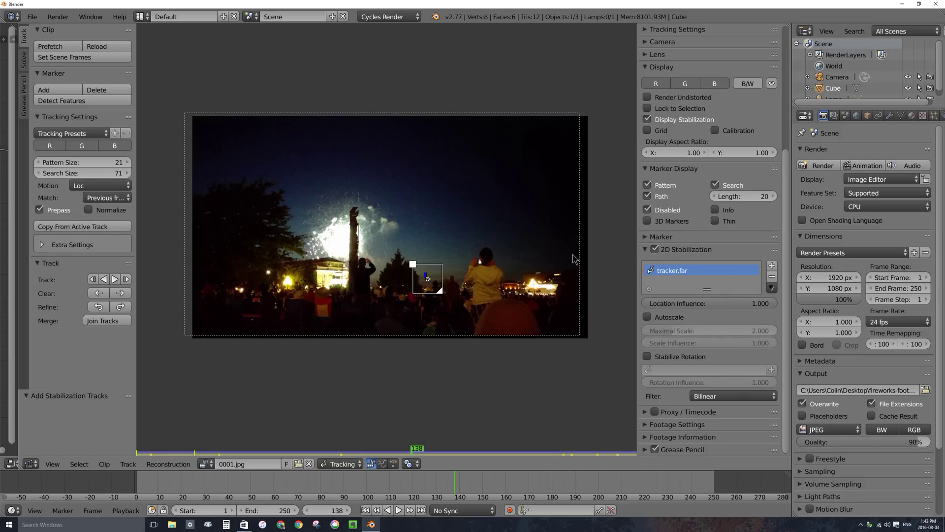
{"action": "left_click", "coordinate": [648, 317]}
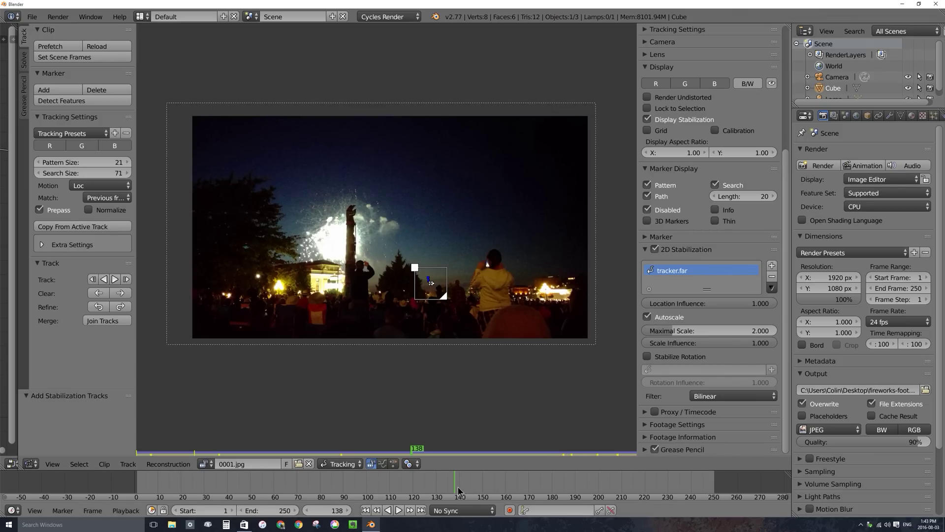
{"action": "key", "text": "alt+a"}
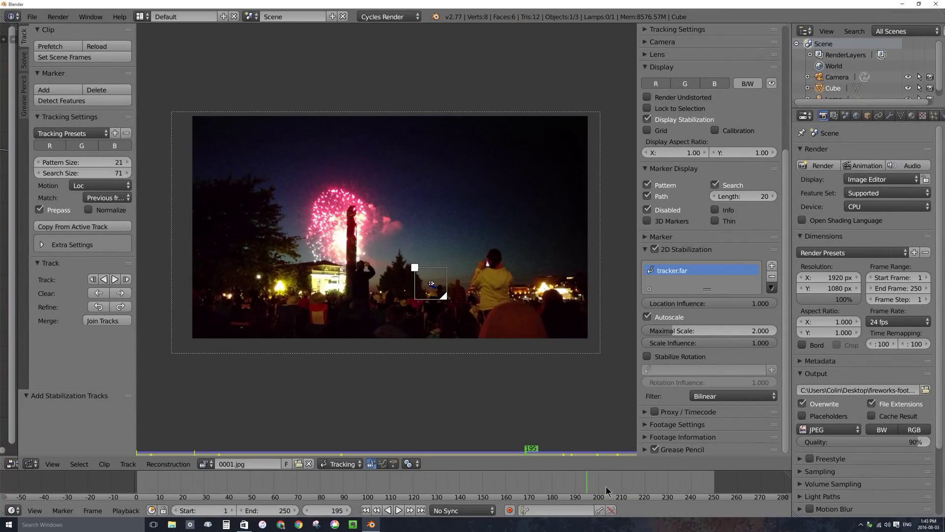
{"action": "left_click", "coordinate": [543, 488]}
{"action": "left_click_drag", "start_coordinate": [535, 487], "coordinate": [378, 493]}
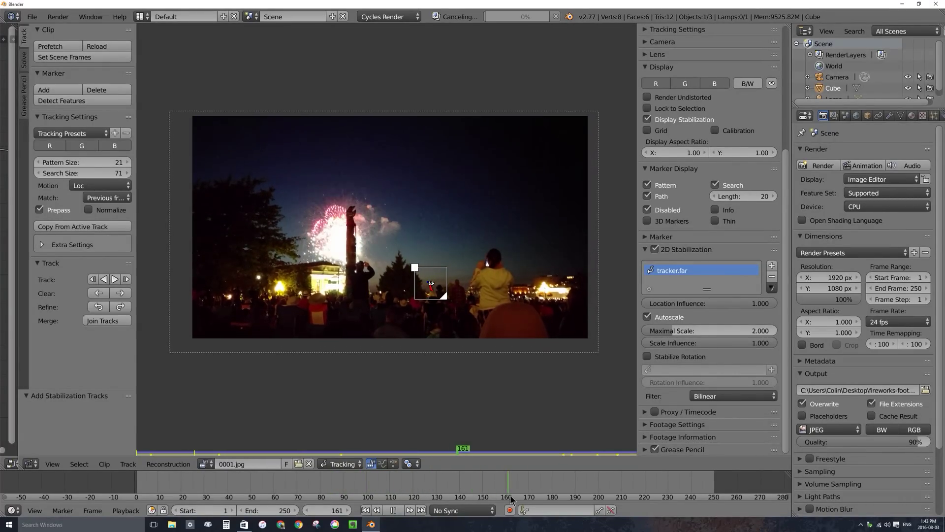
{"action": "key", "text": "alt+a"}
Step: Examine the tracked white light up close while scrubbing and playing the stabilized clip
{"action": "scroll", "coordinate": [449, 315], "scroll_direction": "up", "scroll_amount": 10}
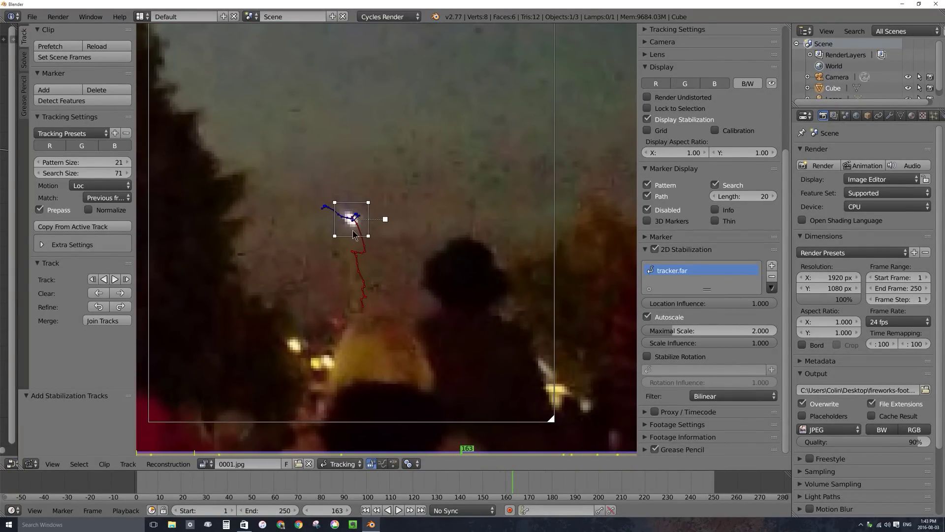
{"action": "scroll", "coordinate": [353, 233], "scroll_direction": "up", "scroll_amount": 1}
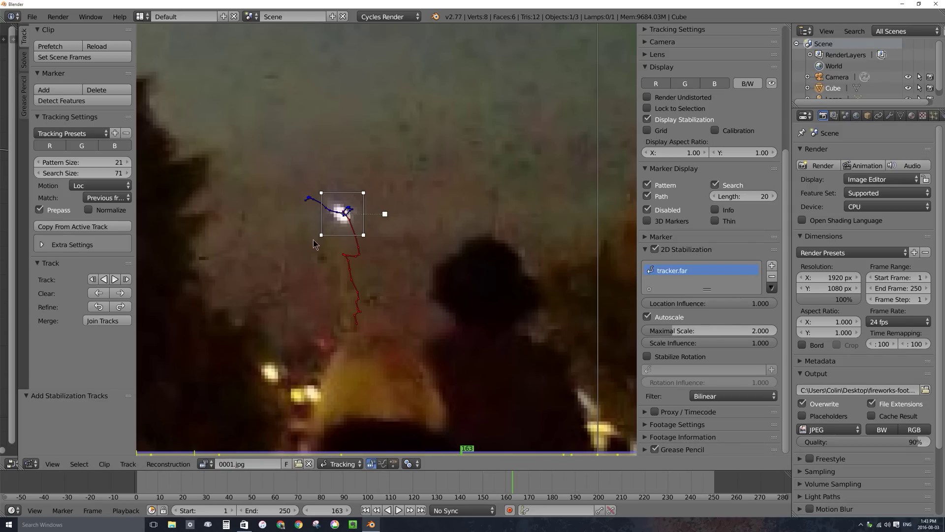
{"action": "left_click_drag", "start_coordinate": [445, 481], "coordinate": [341, 480]}
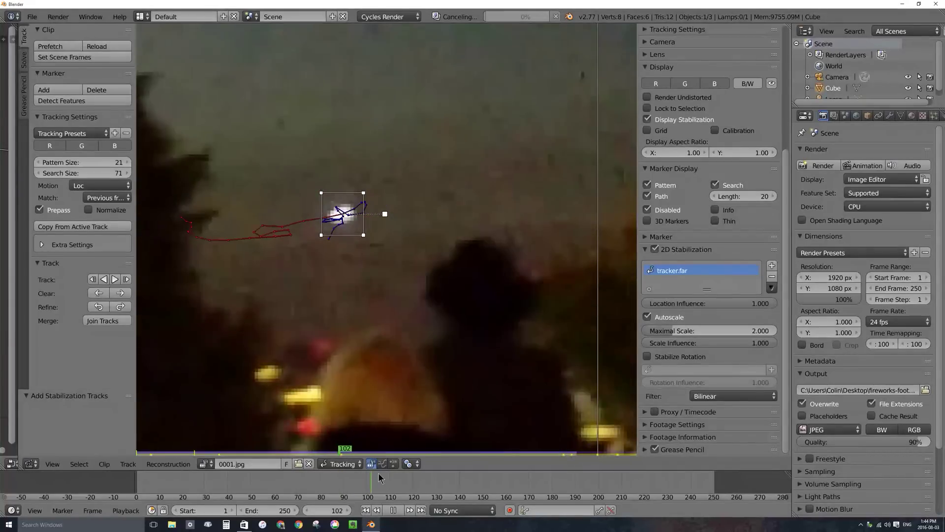
{"action": "key", "text": "alt+a"}
{"action": "scroll", "coordinate": [462, 488], "scroll_direction": "down", "scroll_amount": 2}
{"action": "scroll", "coordinate": [386, 326], "scroll_direction": "down", "scroll_amount": 4}
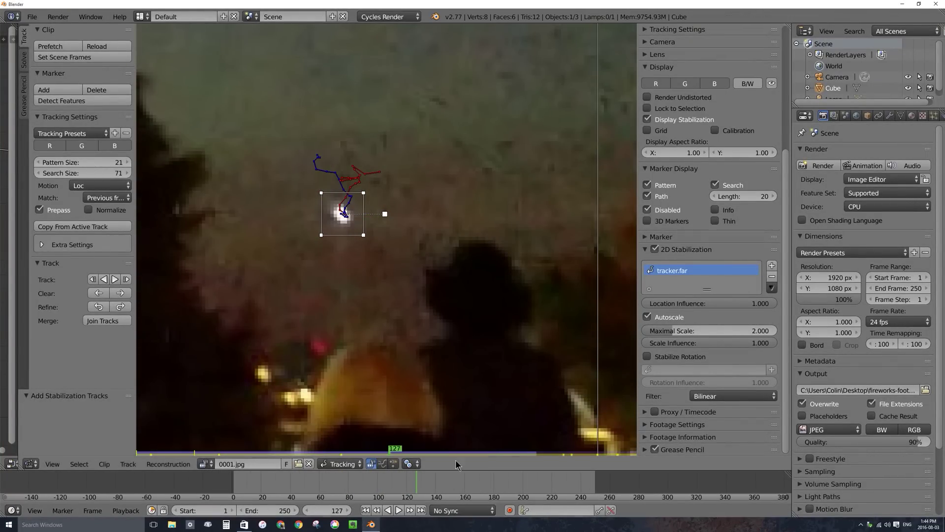
{"action": "scroll", "coordinate": [386, 327], "scroll_direction": "up", "scroll_amount": 2}
{"action": "scroll", "coordinate": [386, 239], "scroll_direction": "up", "scroll_amount": 4}
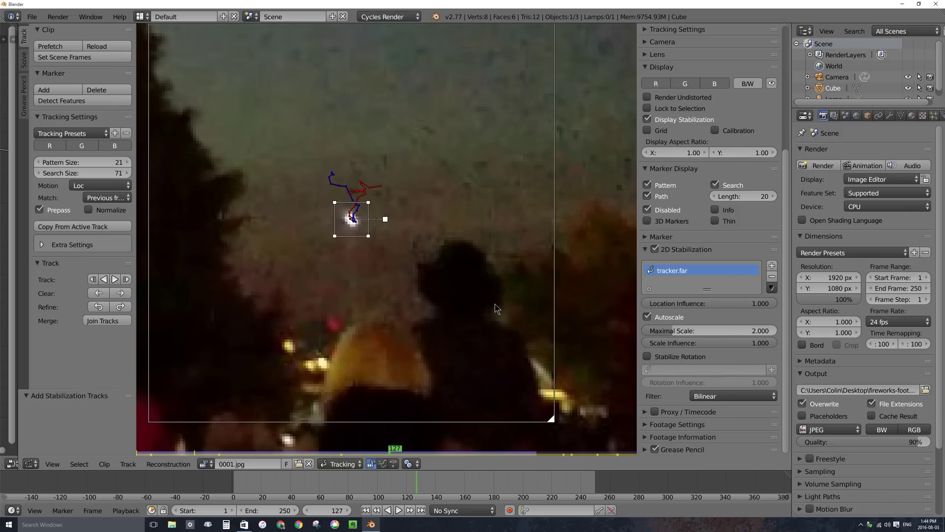
Step: Try a Location Influence of 0.800, play the stabilized clip to judge its effect, and restore the influence to 1.000
{"action": "left_click", "coordinate": [685, 305]}
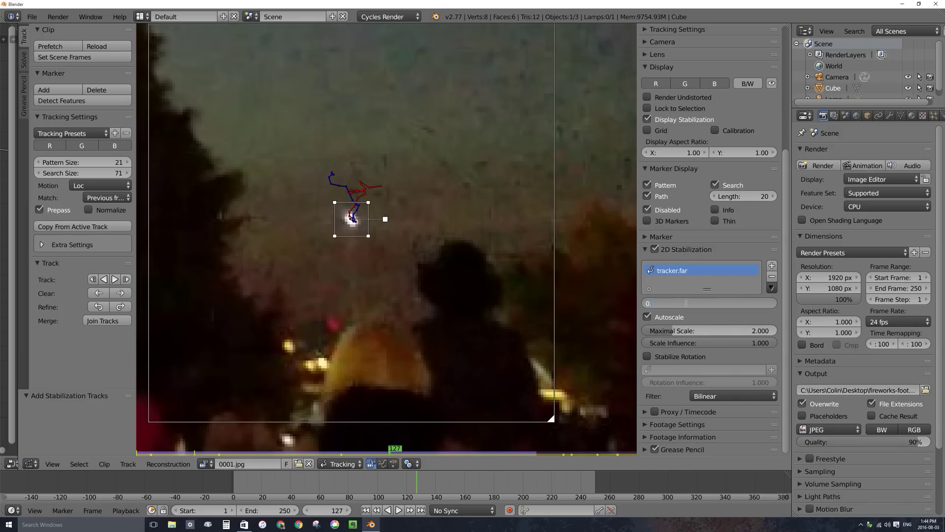
{"action": "key", "text": "Return"}
{"action": "scroll", "coordinate": [524, 394], "scroll_direction": "down", "scroll_amount": 4}
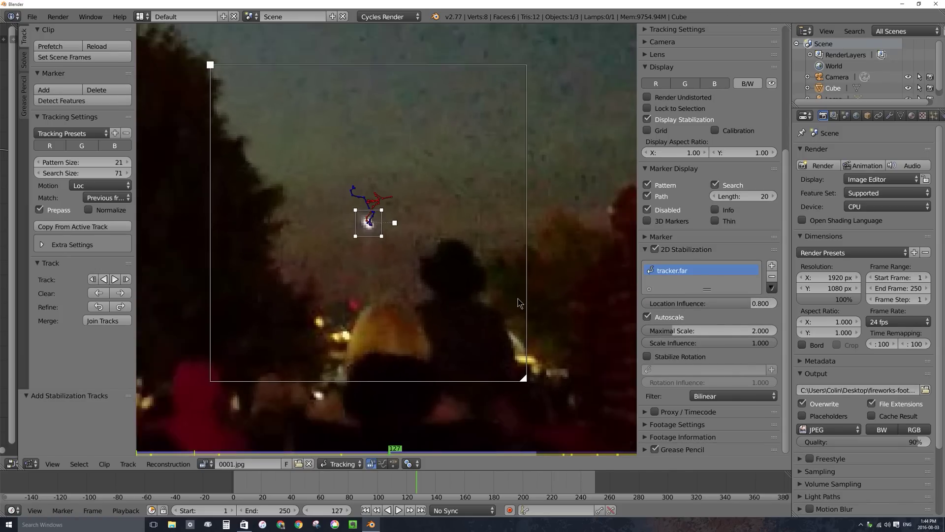
{"action": "key", "text": "shift+Left"}
{"action": "key", "text": "alt+a"}
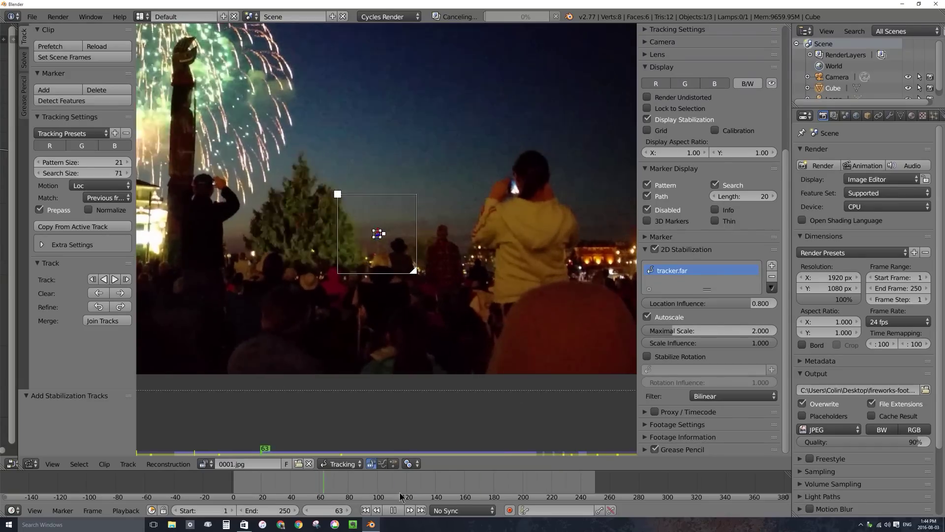
{"action": "key", "text": "alt+a"}
{"action": "left_click_drag", "start_coordinate": [736, 302], "coordinate": [773, 304]}
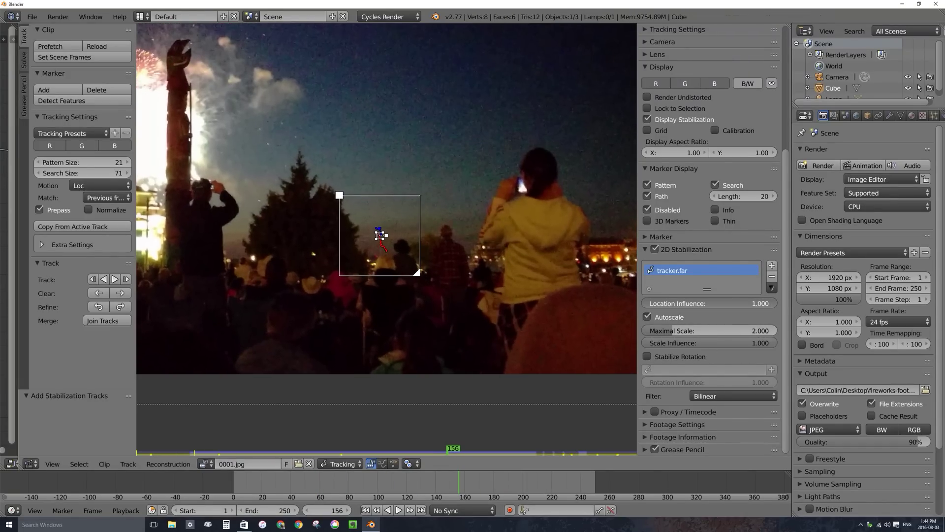
Step: View the whole stabilized image and play it from different frames to look for remaining camera rotation
{"action": "scroll", "coordinate": [387, 291], "scroll_direction": "up", "scroll_amount": 1}
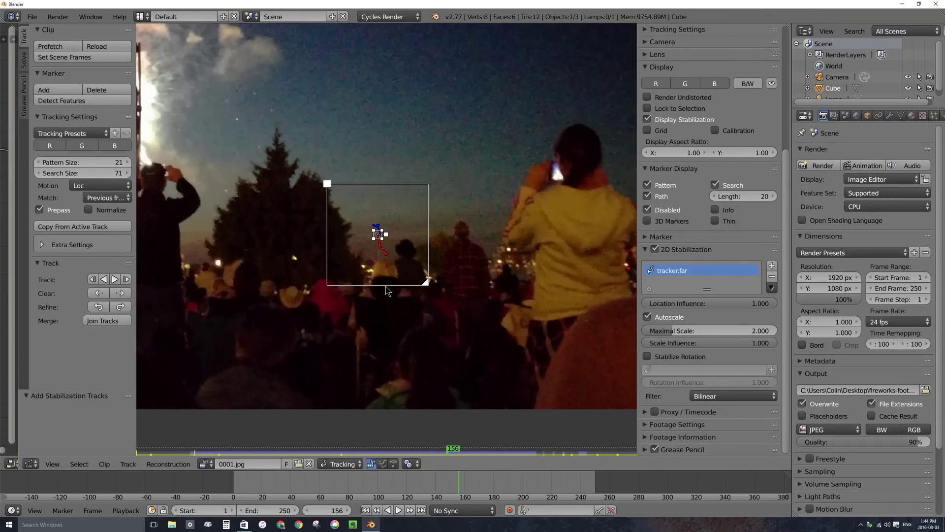
{"action": "scroll", "coordinate": [450, 278], "scroll_direction": "down", "scroll_amount": 7}
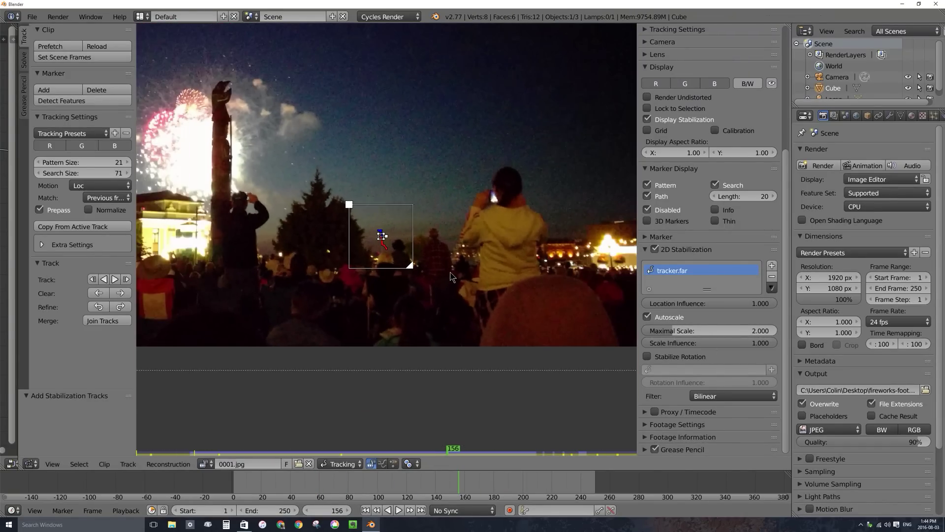
{"action": "scroll", "coordinate": [451, 281], "scroll_direction": "up", "scroll_amount": 1}
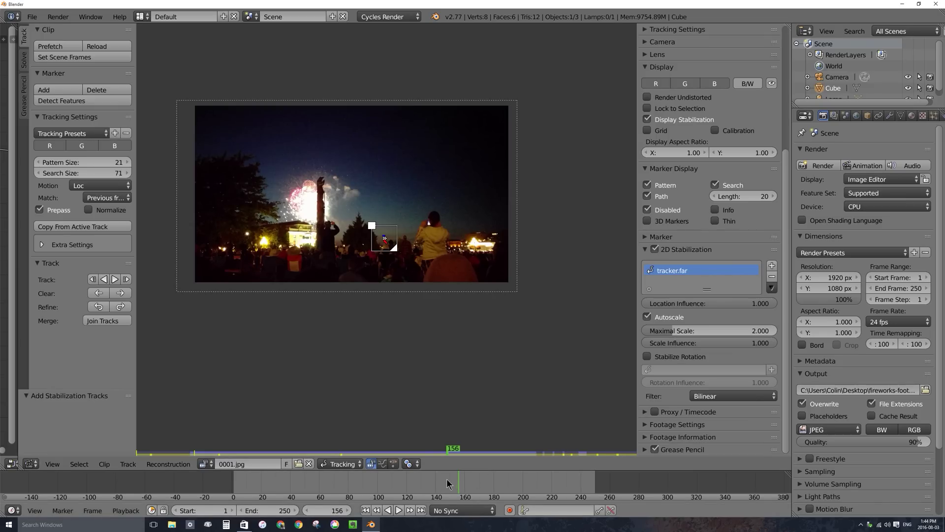
{"action": "left_click", "coordinate": [367, 486]}
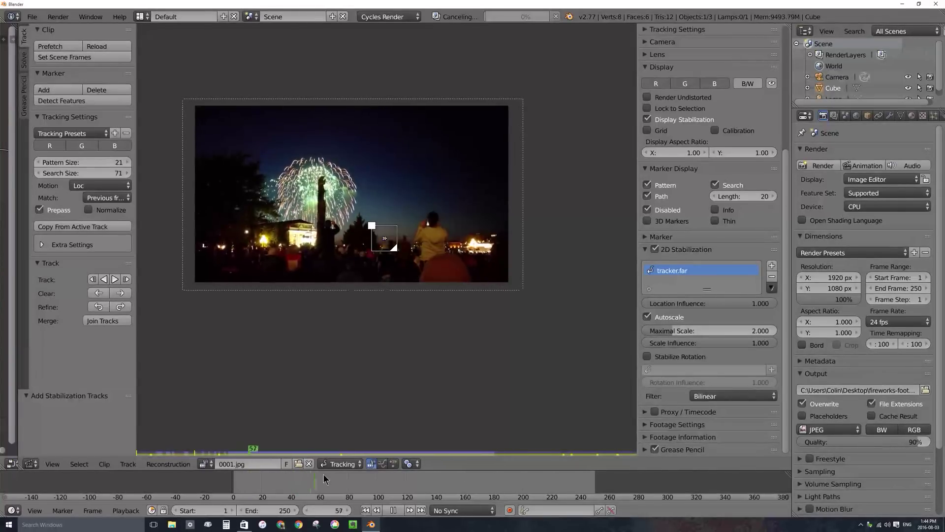
{"action": "key", "text": "alt+a"}
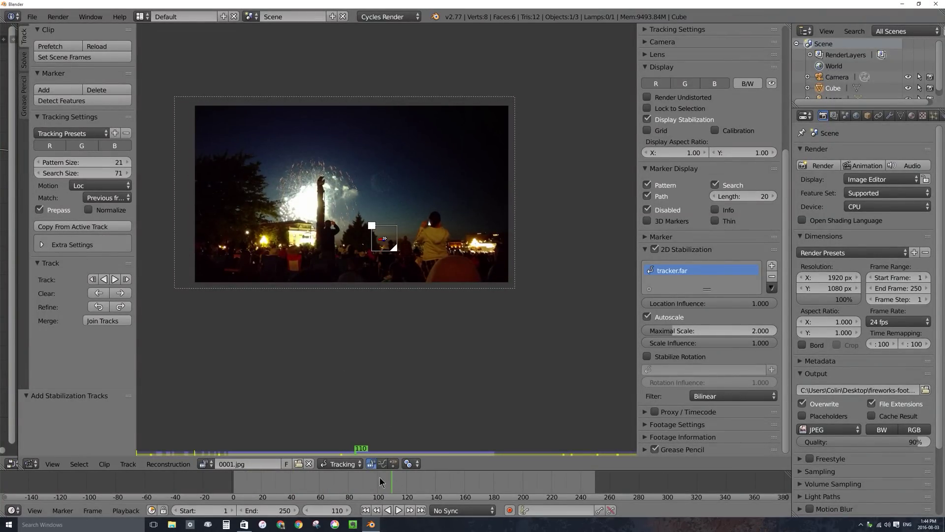
{"action": "key", "text": "shift+alt+a"}
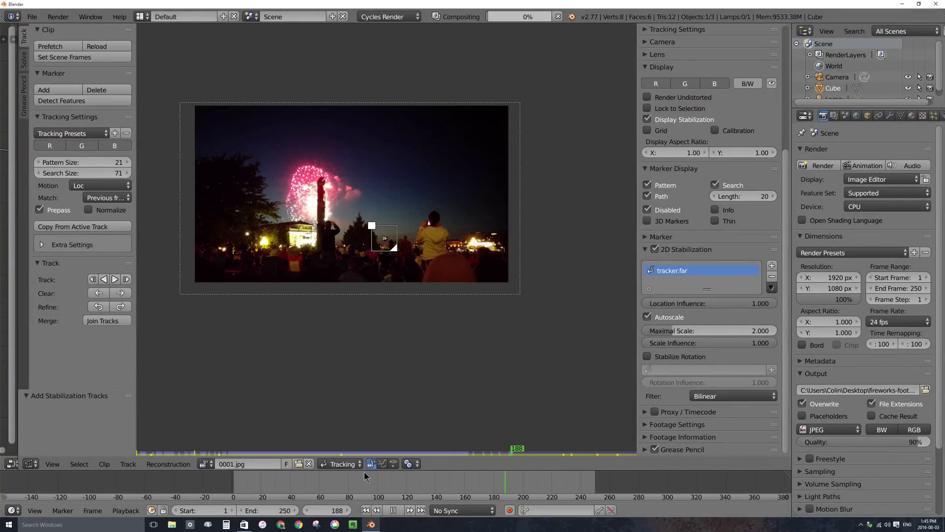
Step: At frame 92, add a marker on the white light in the tree, scale it by about 1.256 and enlarge its search area
{"action": "left_click", "coordinate": [365, 475]}
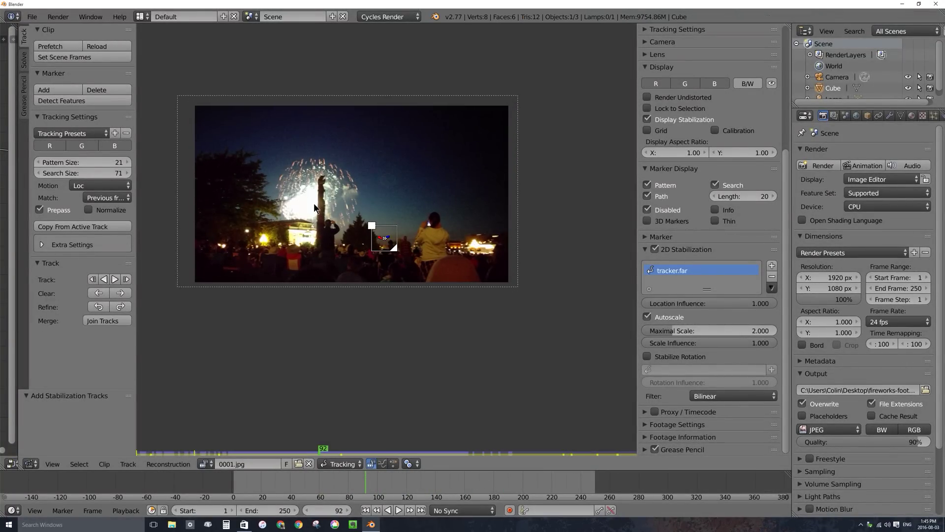
{"action": "scroll", "coordinate": [296, 234], "scroll_direction": "up", "scroll_amount": 4}
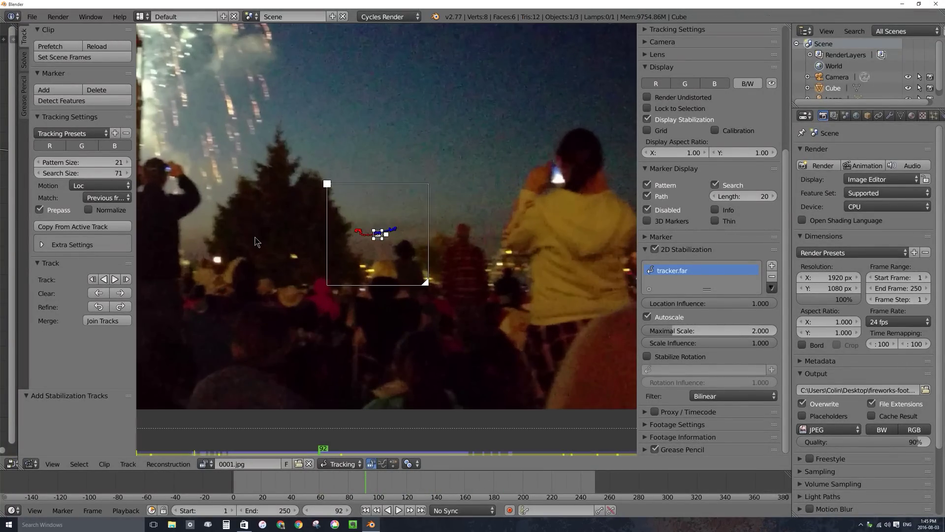
{"action": "scroll", "coordinate": [418, 209], "scroll_direction": "up", "scroll_amount": 3}
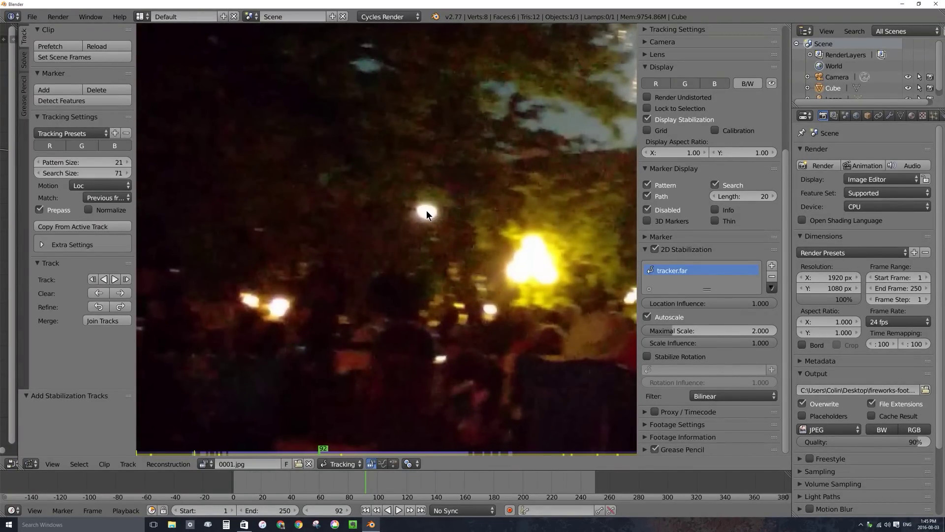
{"action": "left_click", "coordinate": [427, 211], "text": "ctrl"}
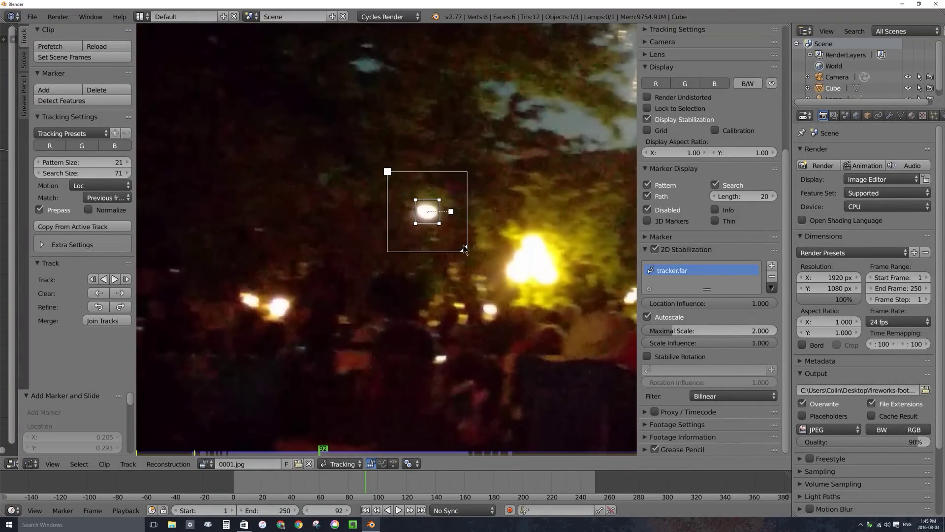
{"action": "key", "text": "s"}
{"action": "left_click", "coordinate": [474, 261]}
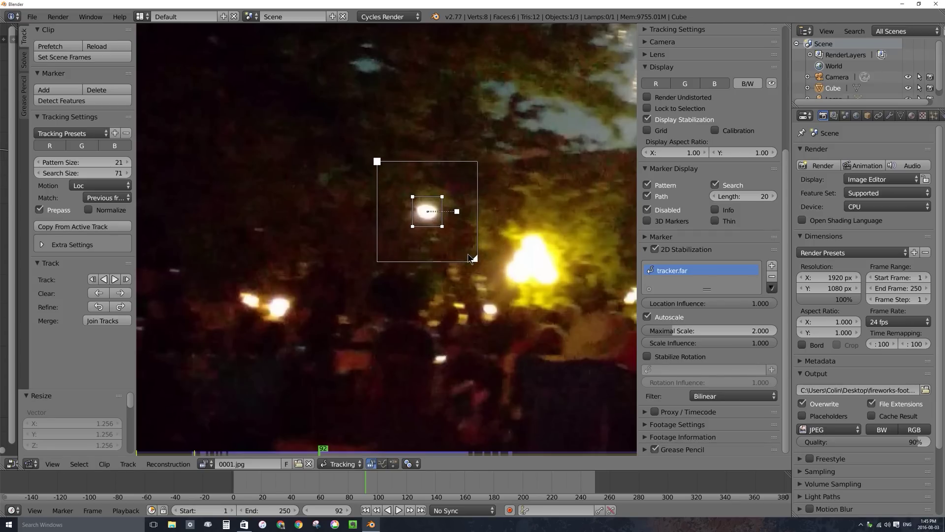
{"action": "left_click_drag", "start_coordinate": [474, 261], "coordinate": [506, 294]}
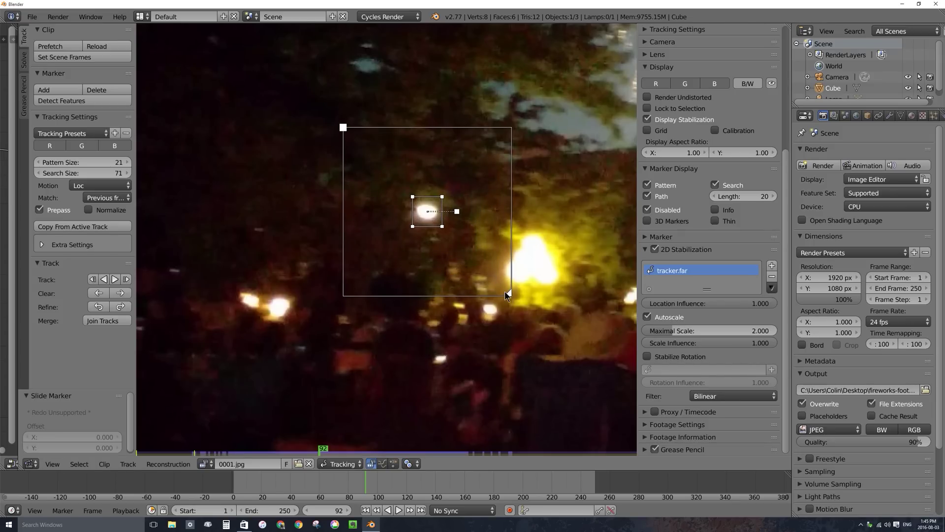
Step: Track the new marker backward to frame 1, then return to frame 92 and track it forward to frame 250
{"action": "left_click", "coordinate": [92, 280]}
{"action": "key", "text": "Escape"}
{"action": "left_click", "coordinate": [105, 279]}
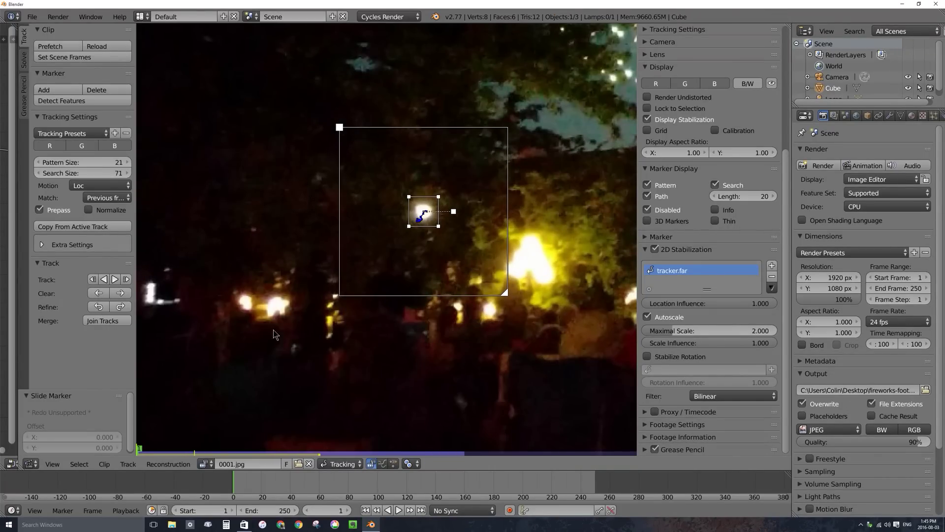
{"action": "left_click_drag", "start_coordinate": [255, 490], "coordinate": [368, 483]}
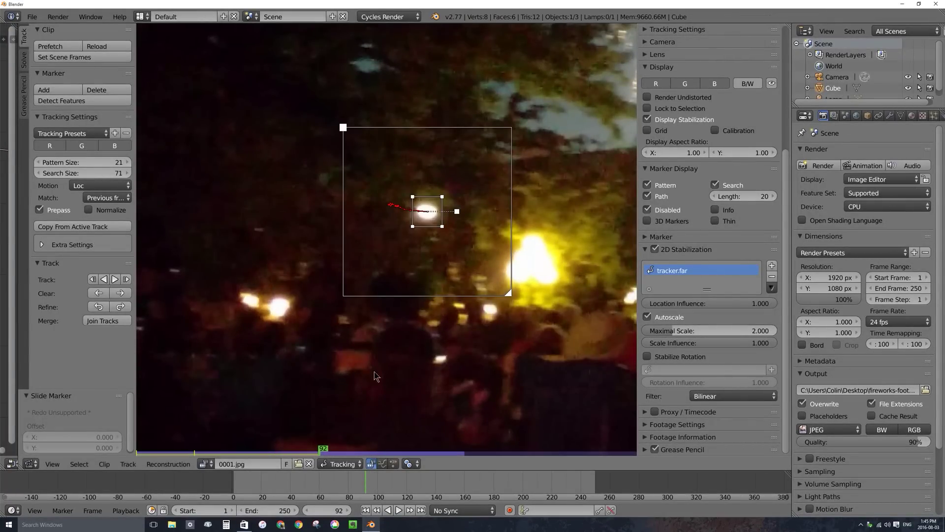
{"action": "left_click", "coordinate": [126, 279]}
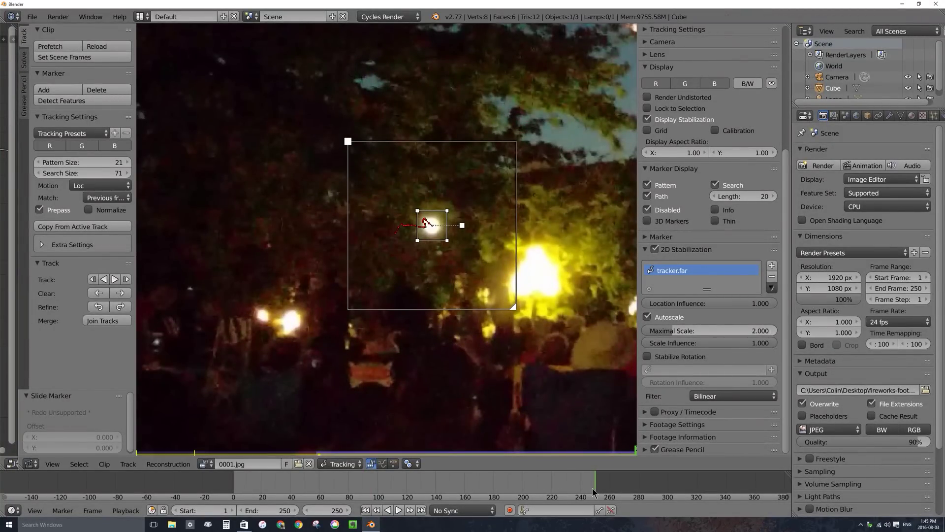
Step: Scrub and play through the clip to check that the new marker follows the light in the tree
{"action": "mouse_move", "coordinate": [538, 489]}
{"action": "left_mouse_down"}
{"action": "mouse_move", "coordinate": [411, 489]}
{"action": "mouse_move", "coordinate": [445, 488]}
{"action": "left_mouse_up"}
{"action": "scroll", "coordinate": [709, 148], "scroll_direction": "up", "scroll_amount": 5}
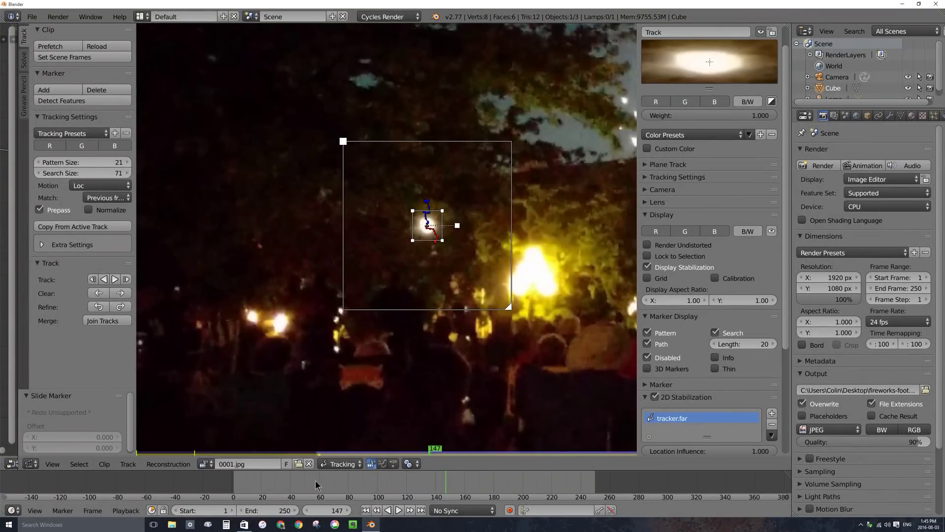
{"action": "key", "text": "alt+a"}
{"action": "left_click", "coordinate": [251, 487]}
{"action": "left_click_drag", "start_coordinate": [251, 487], "coordinate": [611, 488]}
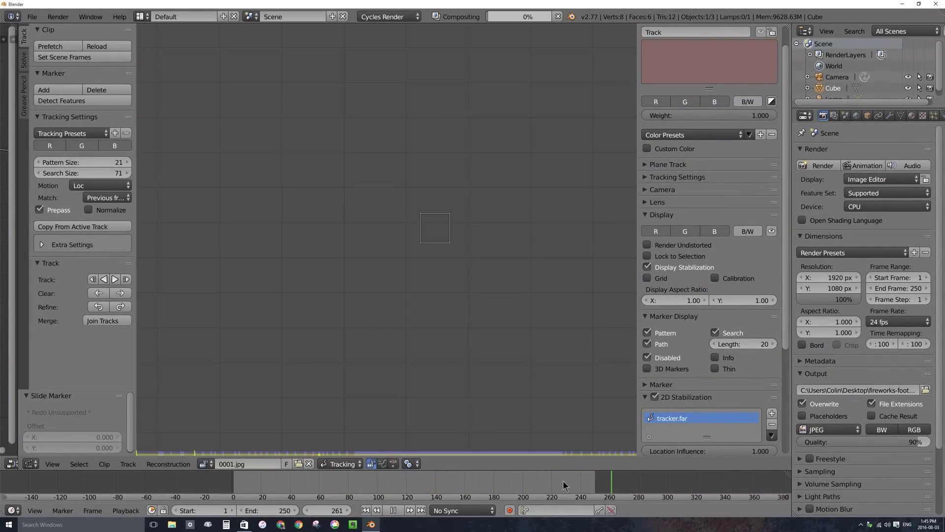
{"action": "mouse_move", "coordinate": [452, 477]}
{"action": "left_mouse_down"}
{"action": "mouse_move", "coordinate": [427, 478]}
{"action": "mouse_move", "coordinate": [544, 485]}
{"action": "left_mouse_up"}
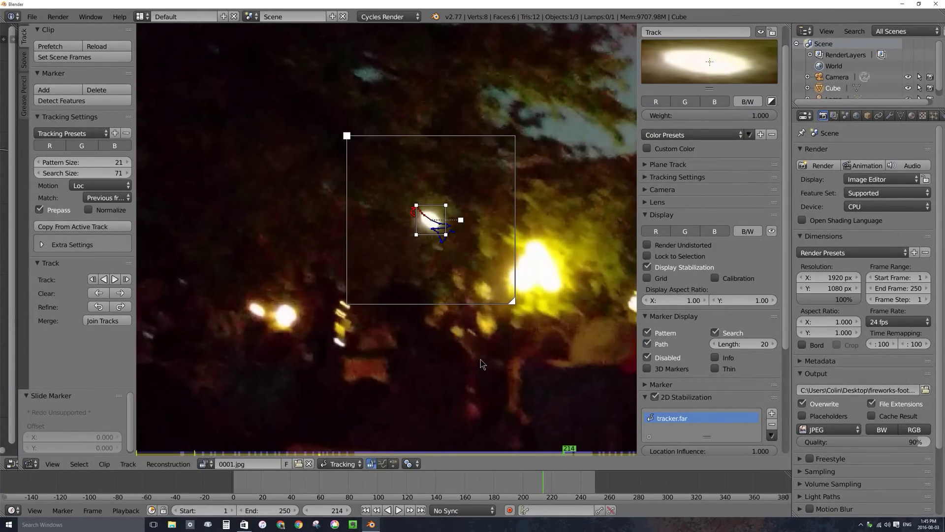
Step: Rename the new track as tracker.left and enable Stabilize Rotation in the 2D stabilization settings
{"action": "scroll", "coordinate": [481, 359], "scroll_direction": "down", "scroll_amount": 3}
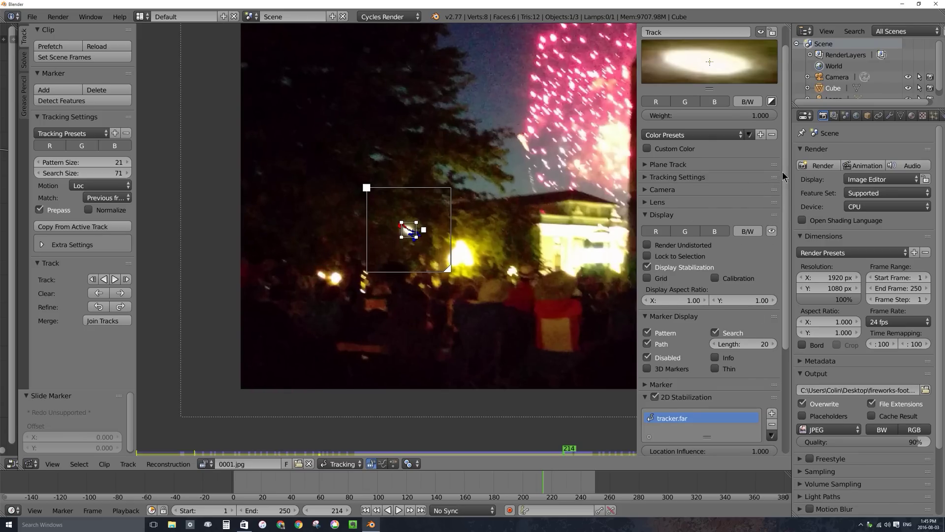
{"action": "scroll", "coordinate": [784, 176], "scroll_direction": "up", "scroll_amount": 2}
{"action": "left_click", "coordinate": [678, 59]}
{"action": "type", "text": "tracker.left"}
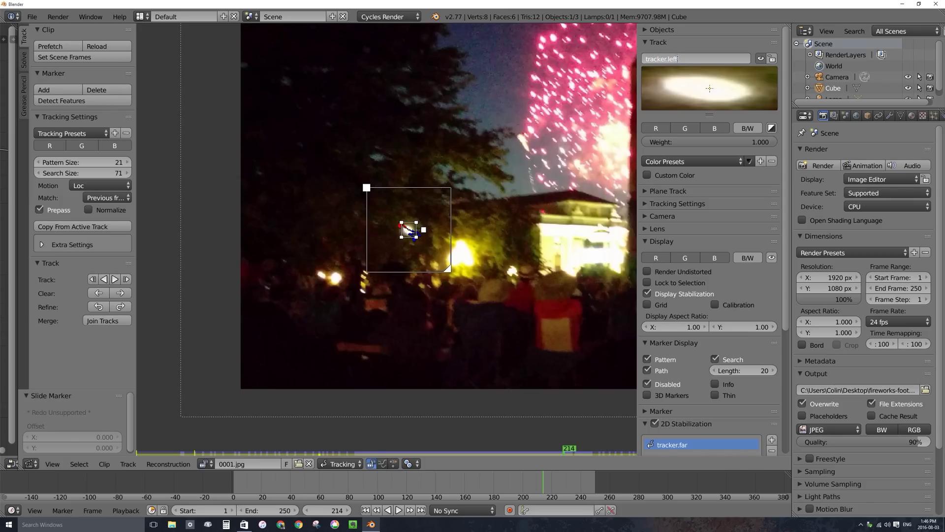
{"action": "key", "text": "Return"}
{"action": "scroll", "coordinate": [783, 230], "scroll_direction": "down", "scroll_amount": 8}
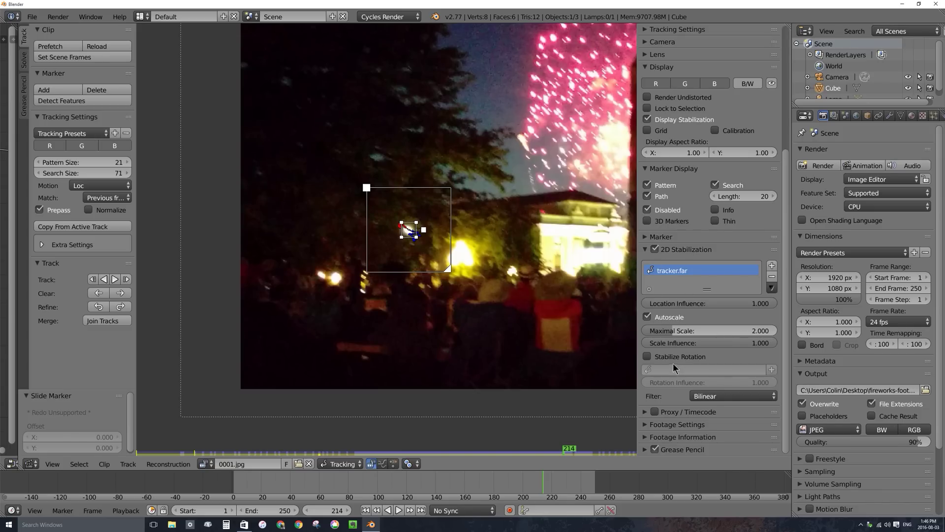
{"action": "left_click", "coordinate": [648, 357]}
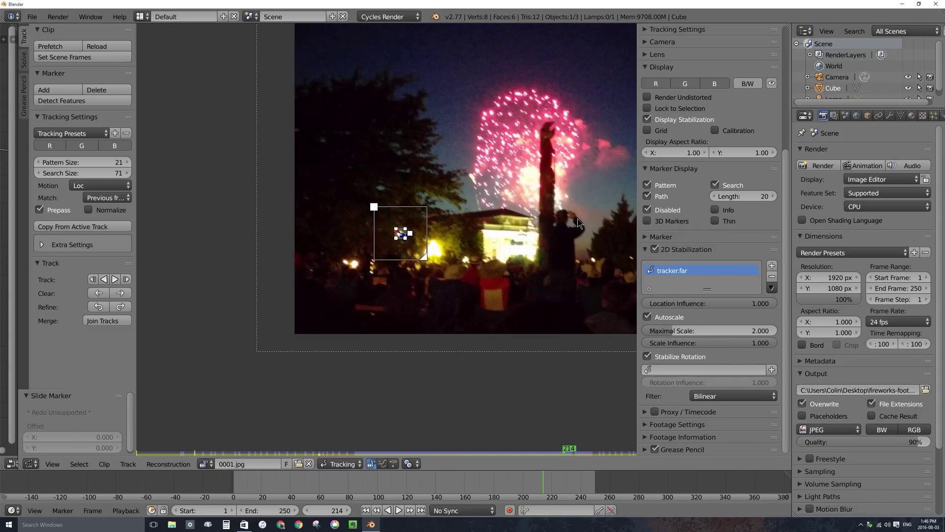
Step: Assign tracker.left as the rotation stabilization track, try a lower rotation influence and undo that change
{"action": "left_click", "coordinate": [663, 368]}
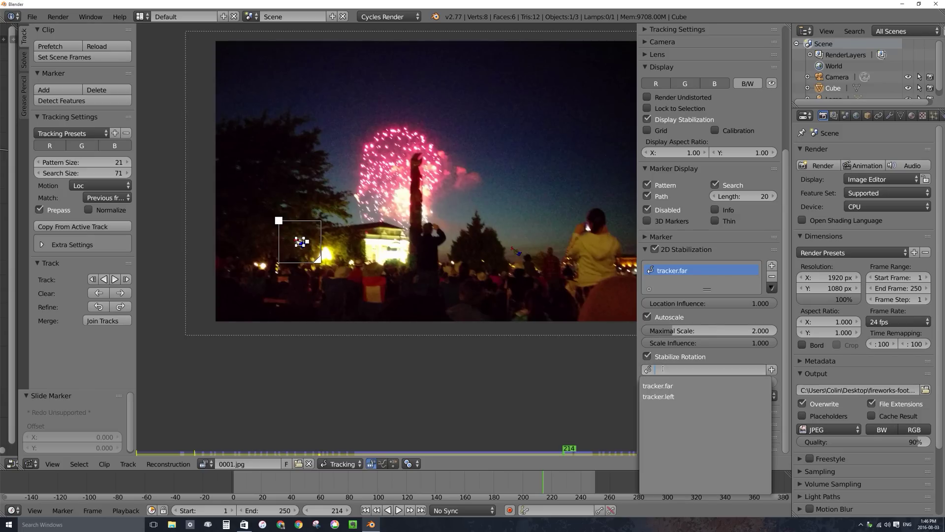
{"action": "left_click", "coordinate": [669, 398]}
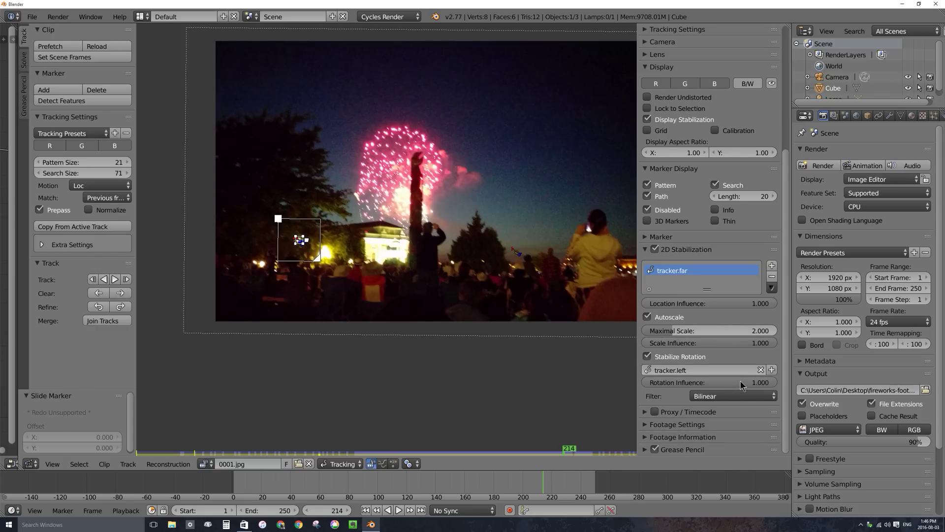
{"action": "left_click_drag", "start_coordinate": [761, 384], "coordinate": [664, 384]}
{"action": "key", "text": "ctrl+z"}
Step: Play the clip from the start and scrub through to frame 240 to check the position and rotation stabilization
{"action": "left_click_drag", "start_coordinate": [269, 483], "coordinate": [230, 483]}
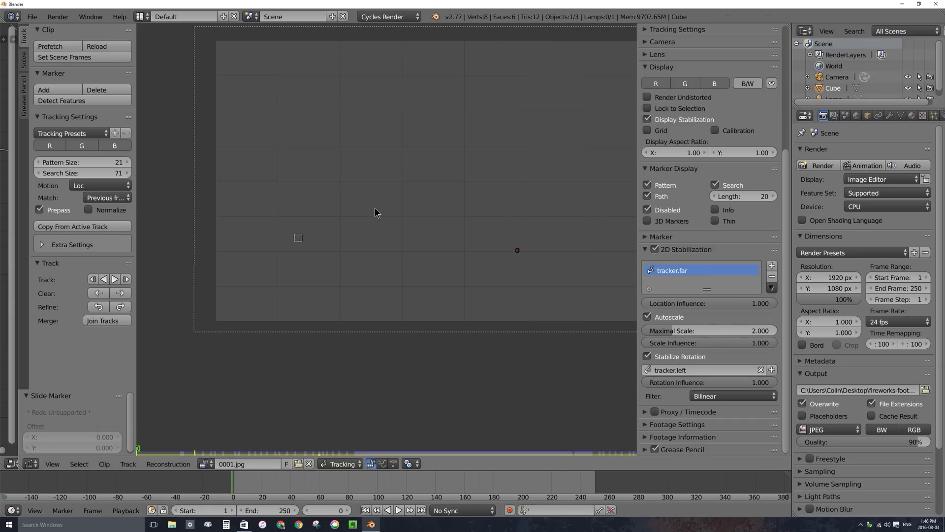
{"action": "left_click", "coordinate": [399, 510]}
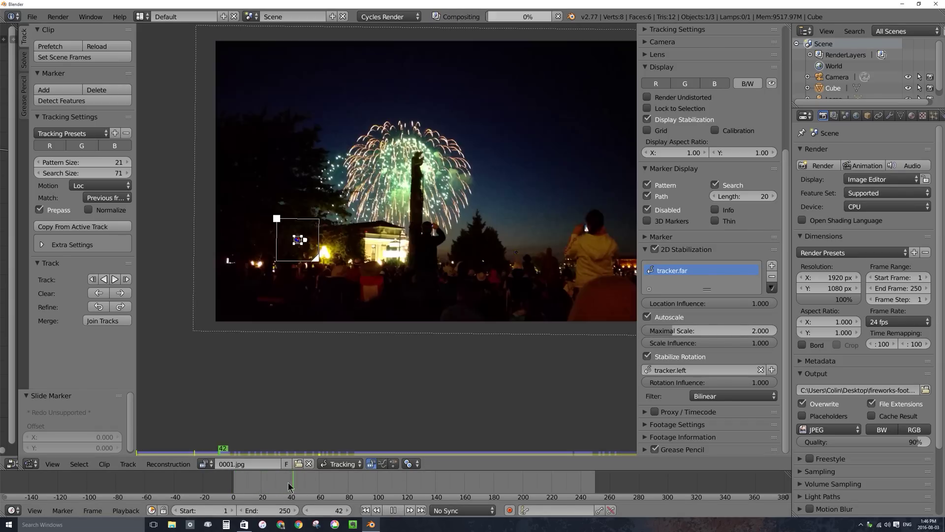
{"action": "left_click_drag", "start_coordinate": [350, 482], "coordinate": [581, 497]}
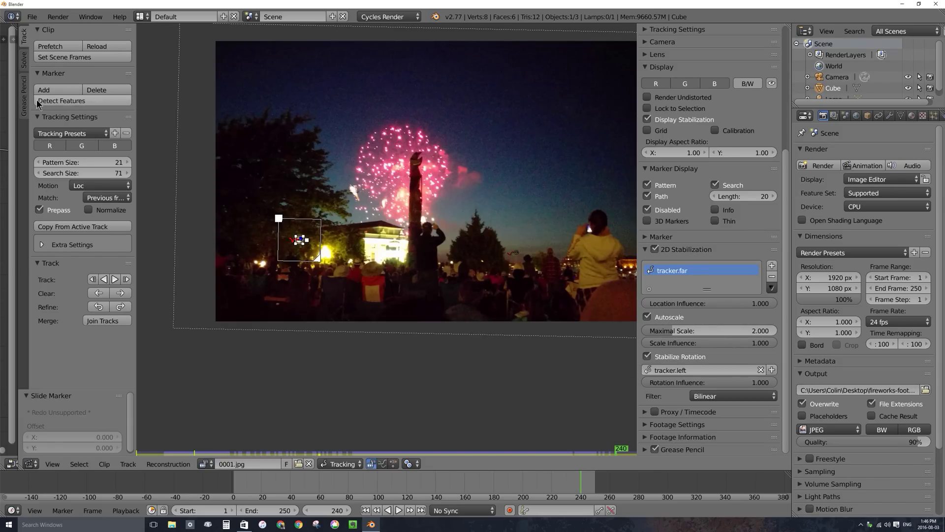
Step: Enlarge the node editor over the clip editor and rearrange the Movie Clip, Scale and Composite nodes
{"action": "left_click_drag", "start_coordinate": [17, 101], "coordinate": [623, 164]}
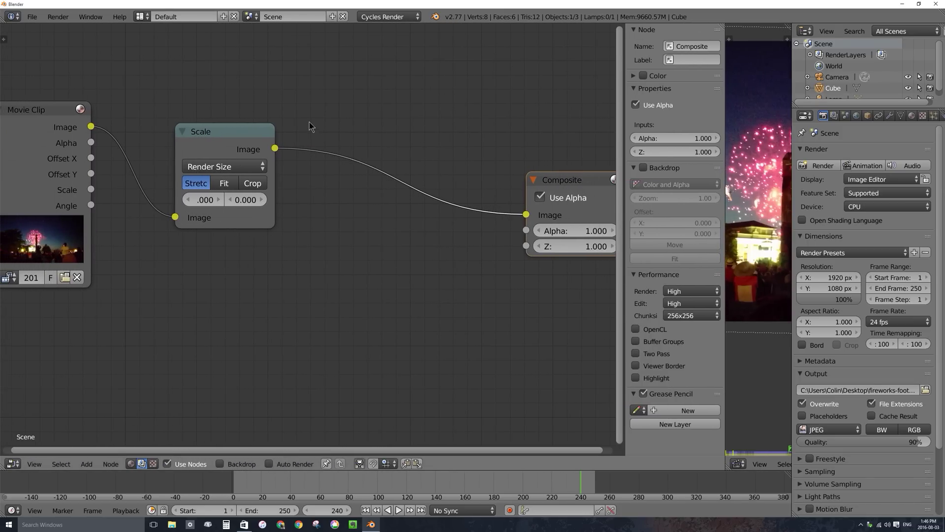
{"action": "scroll", "coordinate": [312, 126], "scroll_direction": "down", "scroll_amount": 1}
{"action": "left_click", "coordinate": [65, 124]}
{"action": "left_click_drag", "start_coordinate": [65, 123], "coordinate": [45, 113]}
{"action": "left_click_drag", "start_coordinate": [258, 183], "coordinate": [241, 181]}
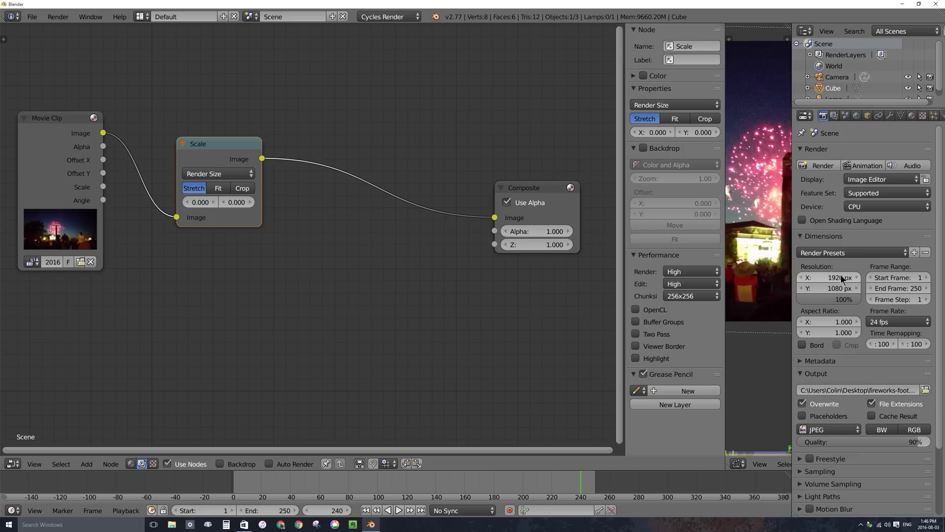
{"action": "left_click_drag", "start_coordinate": [539, 190], "coordinate": [545, 181]}
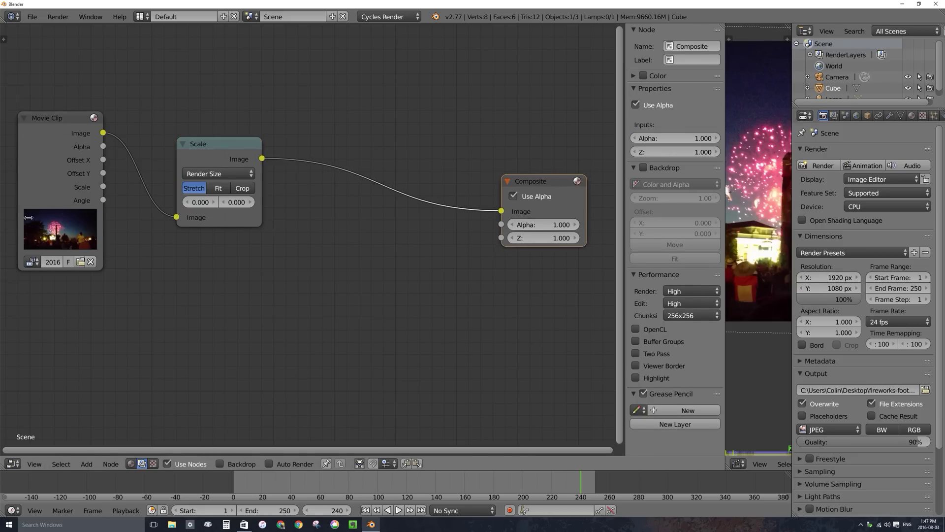
Step: Switch the Movie Clip node to the 0001.jpg sequence and move the Scale node closer to it
{"action": "left_click", "coordinate": [33, 262]}
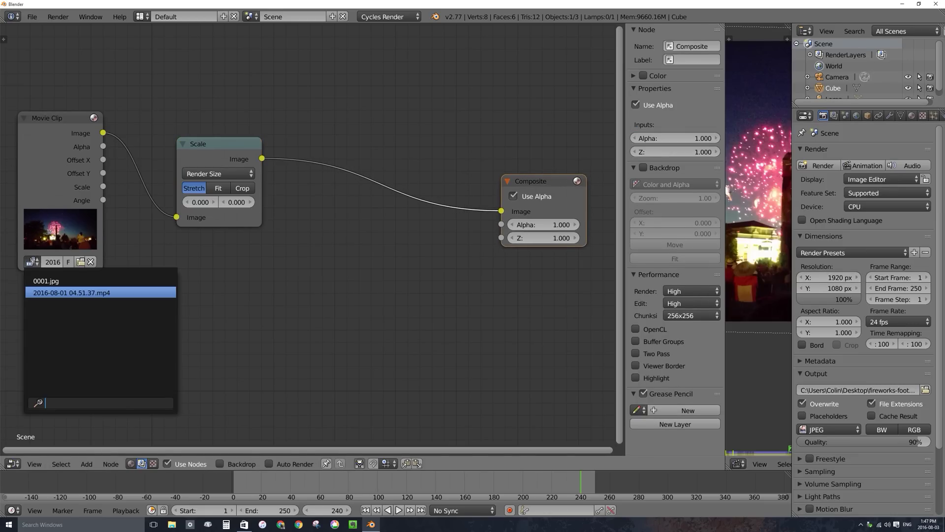
{"action": "left_click", "coordinate": [41, 281]}
{"action": "mouse_move", "coordinate": [194, 146]}
{"action": "left_mouse_down"}
{"action": "mouse_move", "coordinate": [153, 161]}
{"action": "mouse_move", "coordinate": [170, 146]}
{"action": "mouse_move", "coordinate": [187, 155]}
{"action": "mouse_move", "coordinate": [167, 155]}
{"action": "mouse_move", "coordinate": [187, 161]}
{"action": "left_mouse_up"}
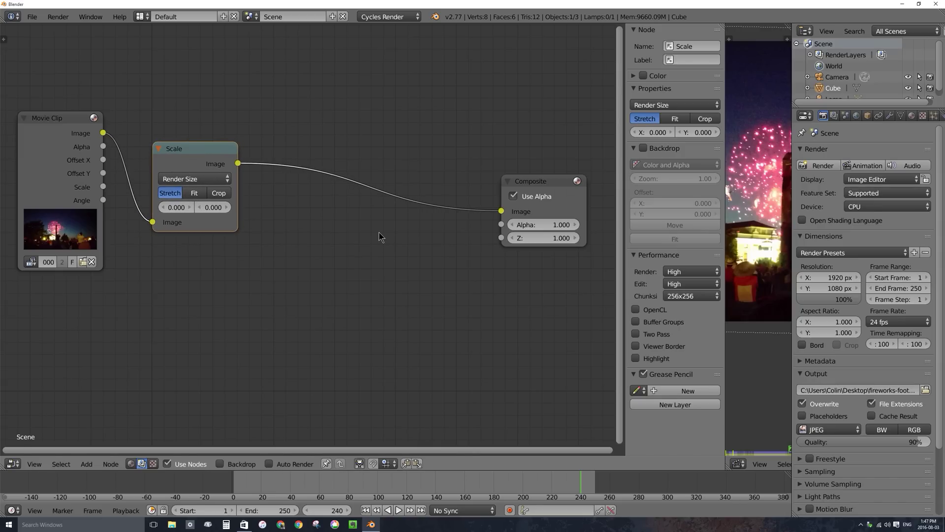
Step: Insert a Stabilize 2D node between the Scale and Composite nodes and assign it the 0001.jpg clip
{"action": "key", "text": "shift+a"}
{"action": "mouse_move", "coordinate": [359, 228]}
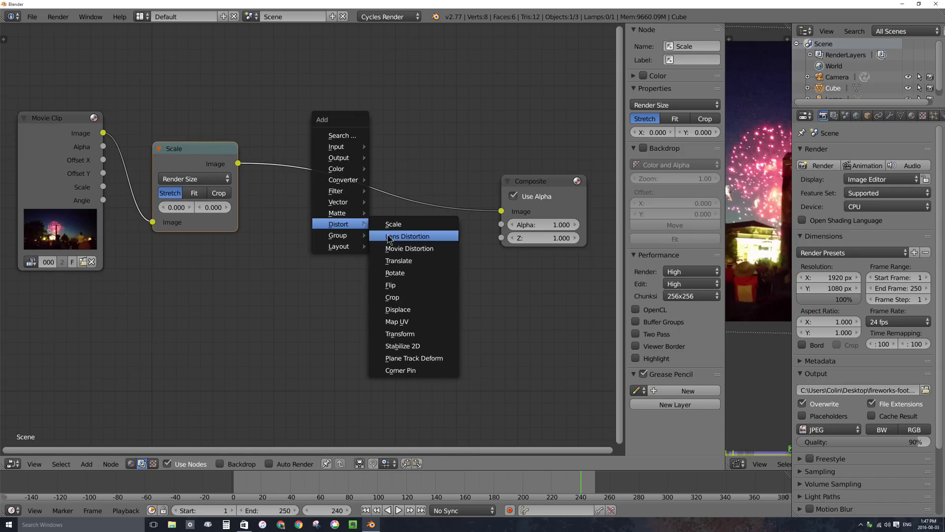
{"action": "left_click", "coordinate": [409, 347]}
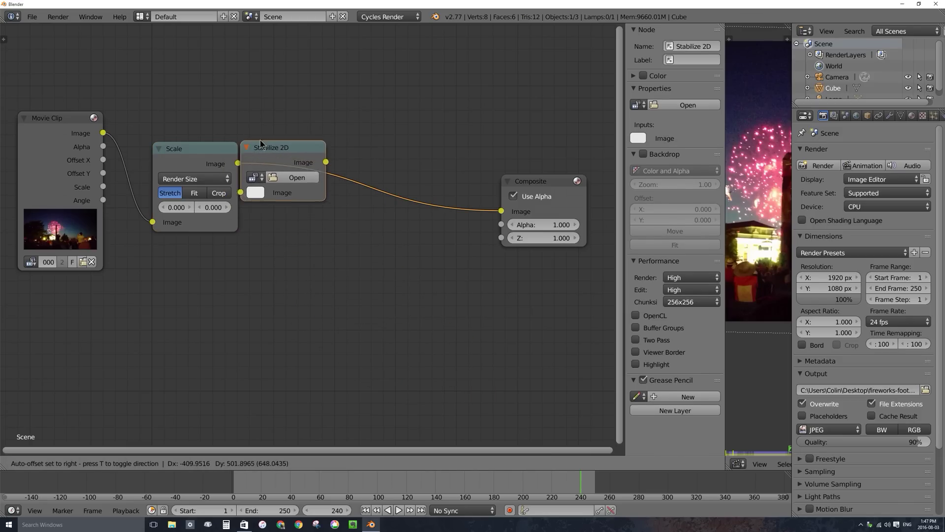
{"action": "left_click", "coordinate": [355, 203]}
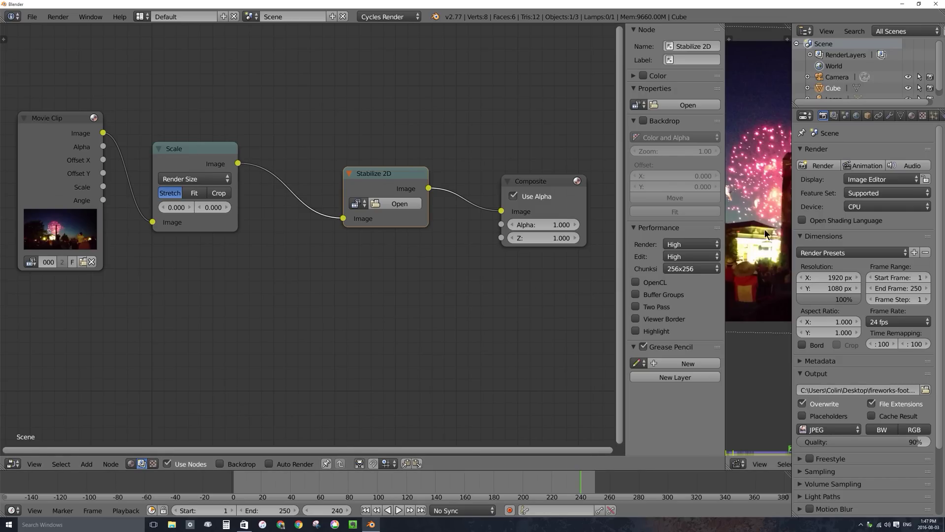
{"action": "left_click", "coordinate": [359, 204]}
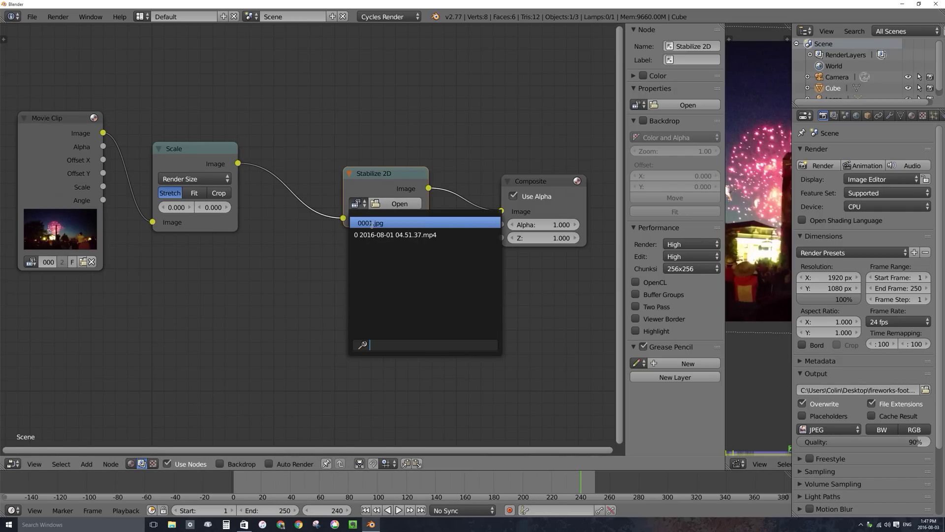
{"action": "left_click", "coordinate": [370, 223]}
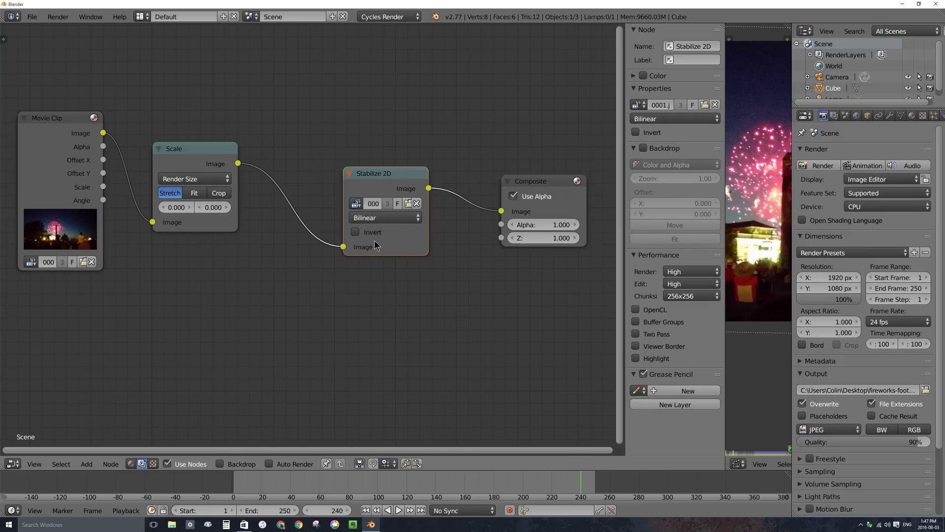
Step: Move the Composite node up and add a Viewer node below it
{"action": "left_click_drag", "start_coordinate": [519, 194], "coordinate": [518, 145]}
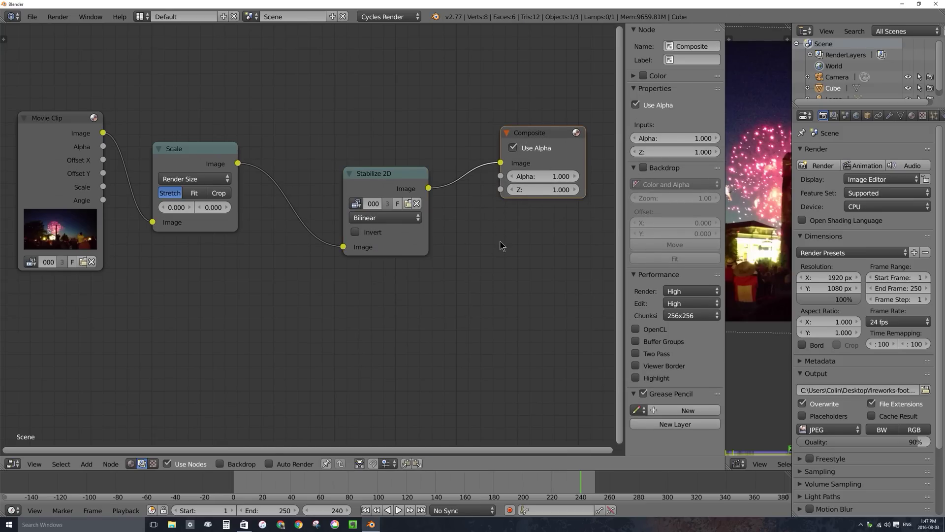
{"action": "key", "text": "shift+a"}
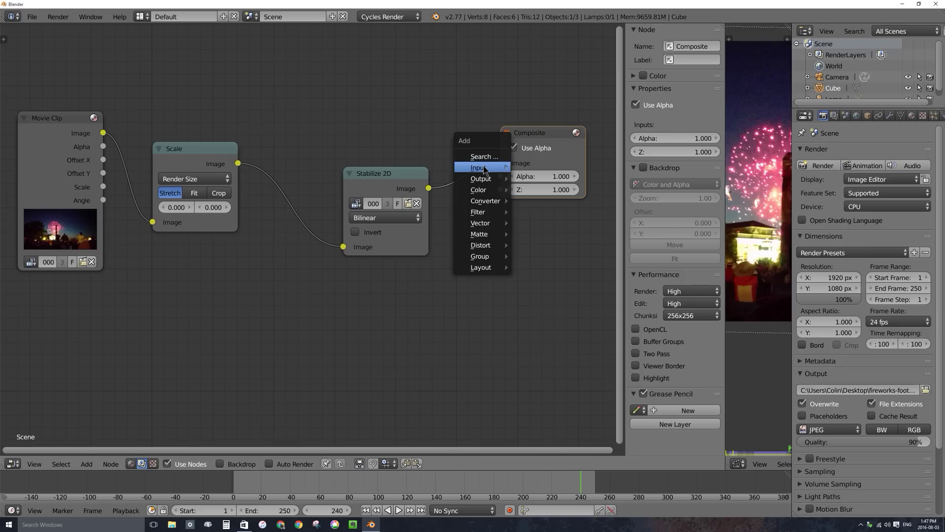
{"action": "mouse_move", "coordinate": [487, 179]}
{"action": "left_click", "coordinate": [534, 188]}
{"action": "left_click", "coordinate": [506, 224]}
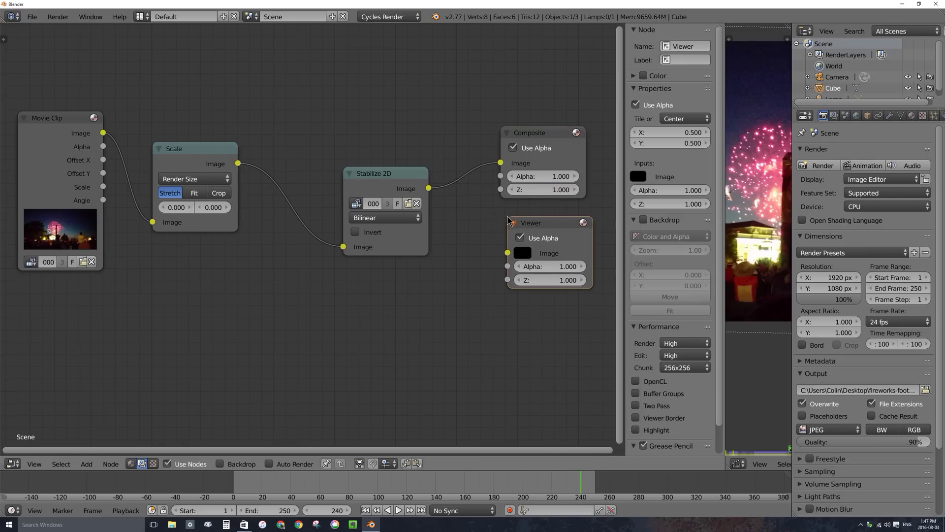
Step: Insert a Reroute point on the link between Stabilize 2D and Composite and connect it to the Viewer's image input
{"action": "key", "text": "shift+a"}
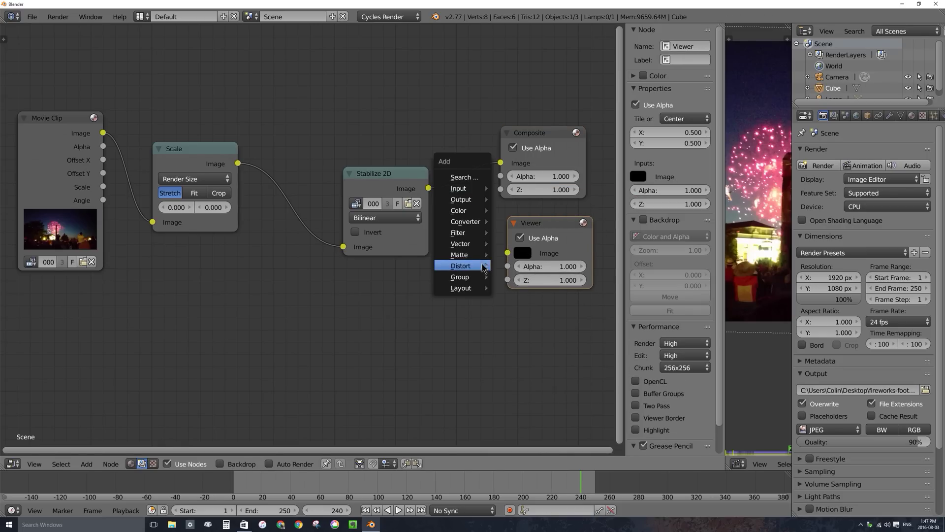
{"action": "mouse_move", "coordinate": [475, 288]}
{"action": "left_click", "coordinate": [522, 301]}
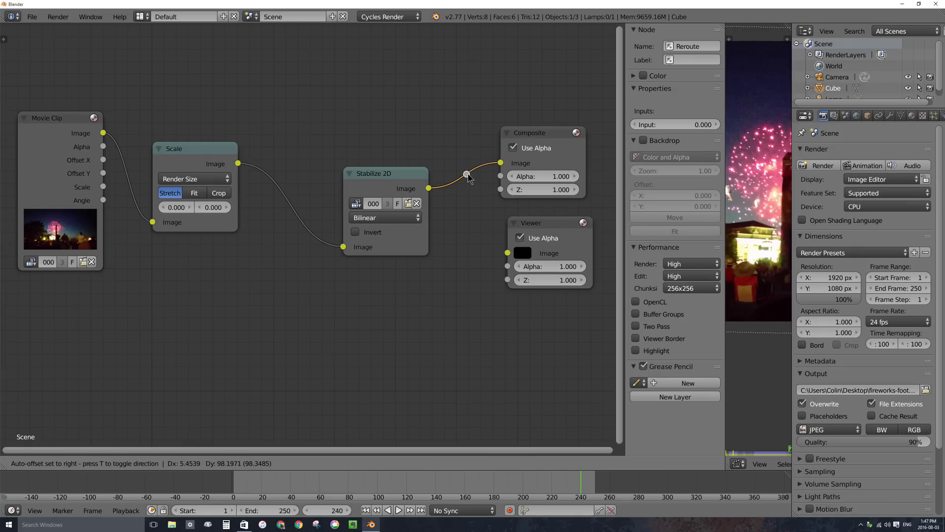
{"action": "left_click", "coordinate": [477, 175]}
{"action": "left_click_drag", "start_coordinate": [477, 197], "coordinate": [552, 211]}
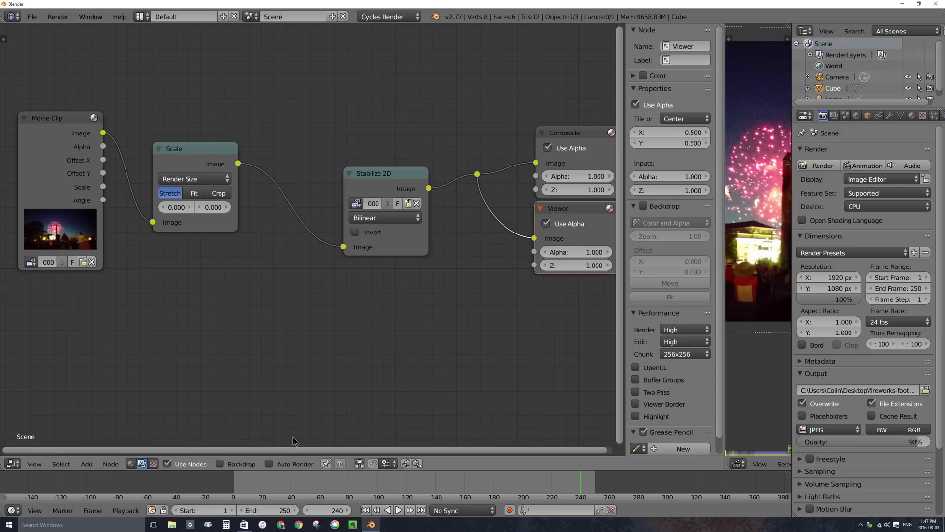
Step: Enable the node editor backdrop, zoom it out to 0.58 and scrub to frame 40 to preview the stabilized result
{"action": "left_click", "coordinate": [220, 463]}
{"action": "key", "text": "v"}
{"action": "key", "text": "v"}
{"action": "key", "text": "v"}
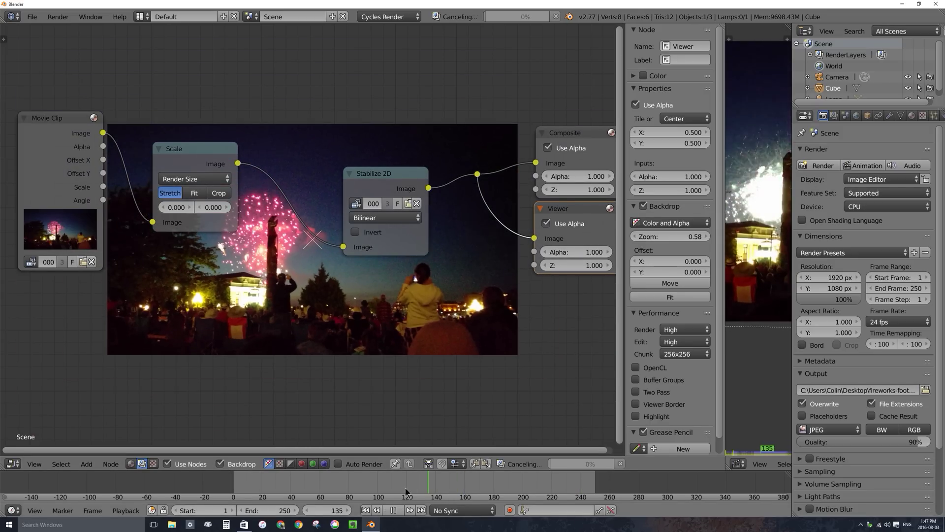
{"action": "left_click", "coordinate": [377, 492]}
{"action": "left_click_drag", "start_coordinate": [345, 481], "coordinate": [291, 480]}
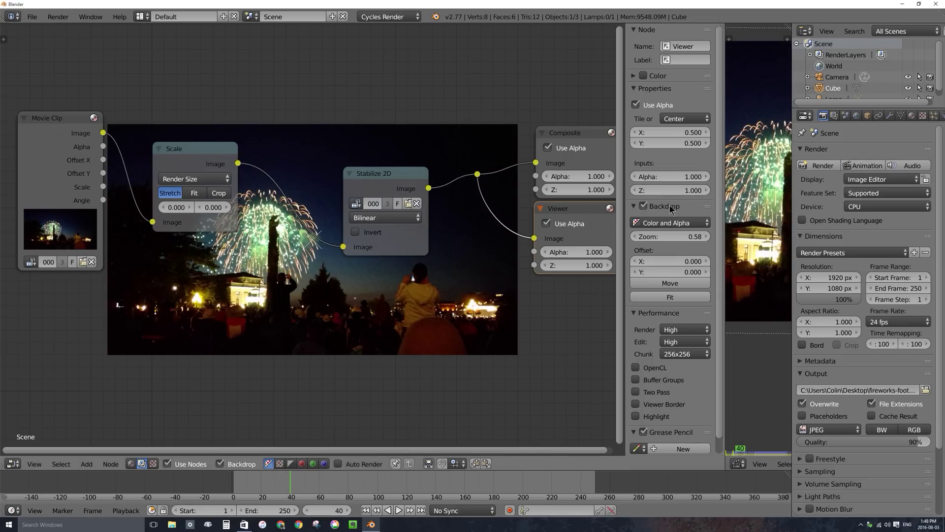
Step: Shrink the node editor to widen the clip editor, and set the render output to H.264 with the MPEG-4 encoding format
{"action": "mouse_move", "coordinate": [627, 159]}
{"action": "left_mouse_down"}
{"action": "mouse_move", "coordinate": [503, 156]}
{"action": "mouse_move", "coordinate": [610, 157]}
{"action": "left_mouse_up"}
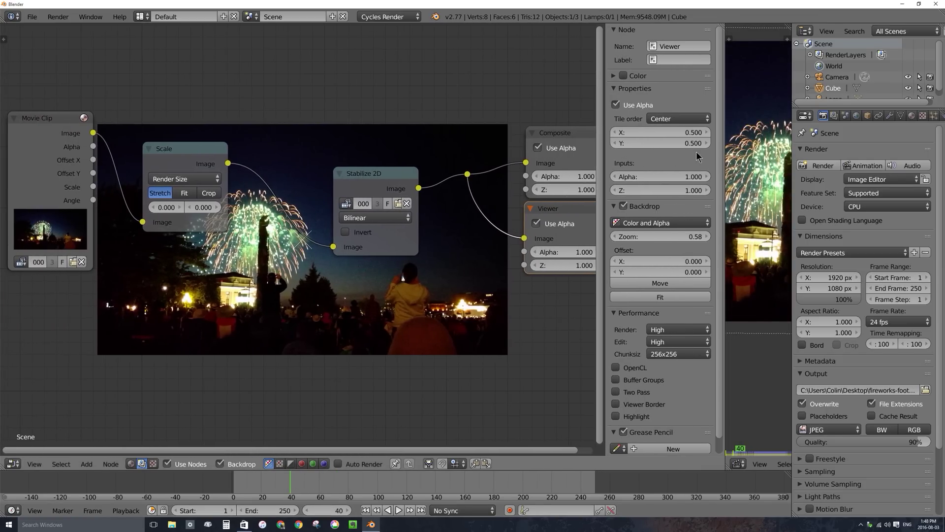
{"action": "left_click_drag", "start_coordinate": [725, 221], "coordinate": [416, 224]}
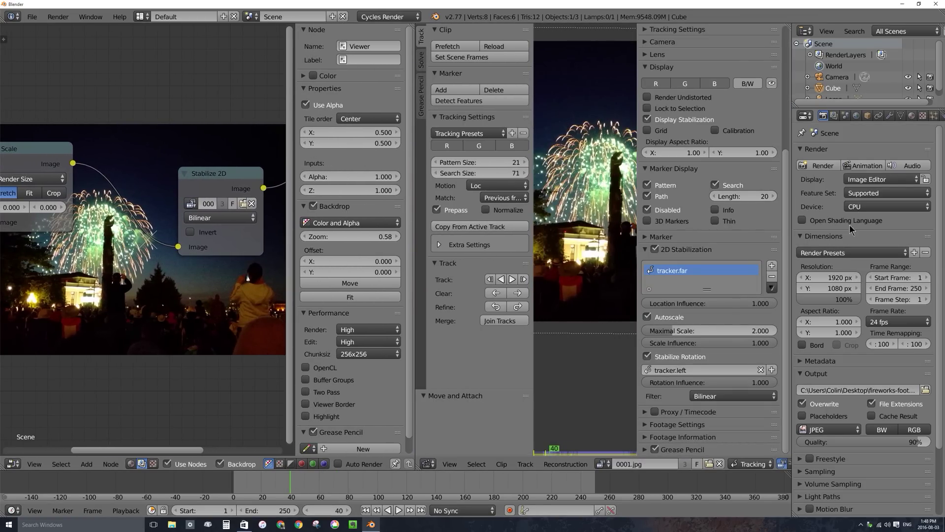
{"action": "left_click", "coordinate": [822, 431]}
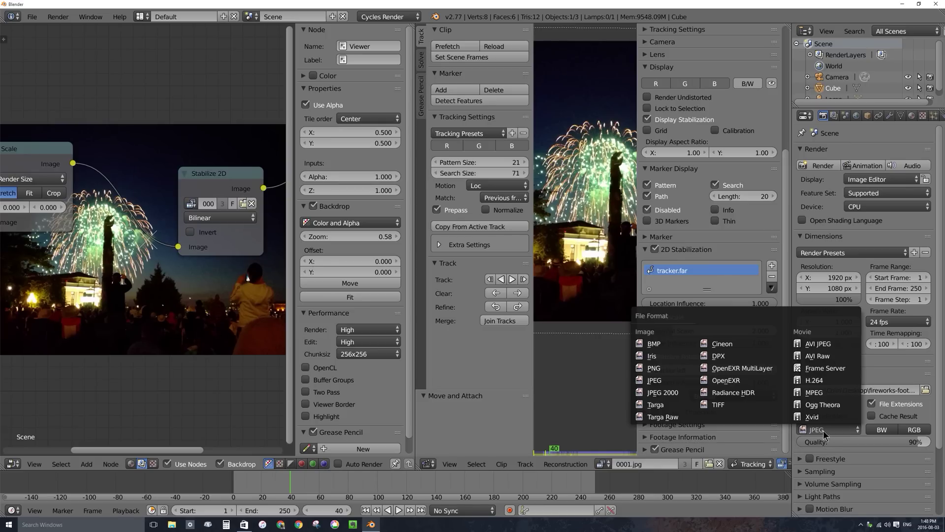
{"action": "left_click", "coordinate": [816, 381]}
{"action": "left_click", "coordinate": [800, 446]}
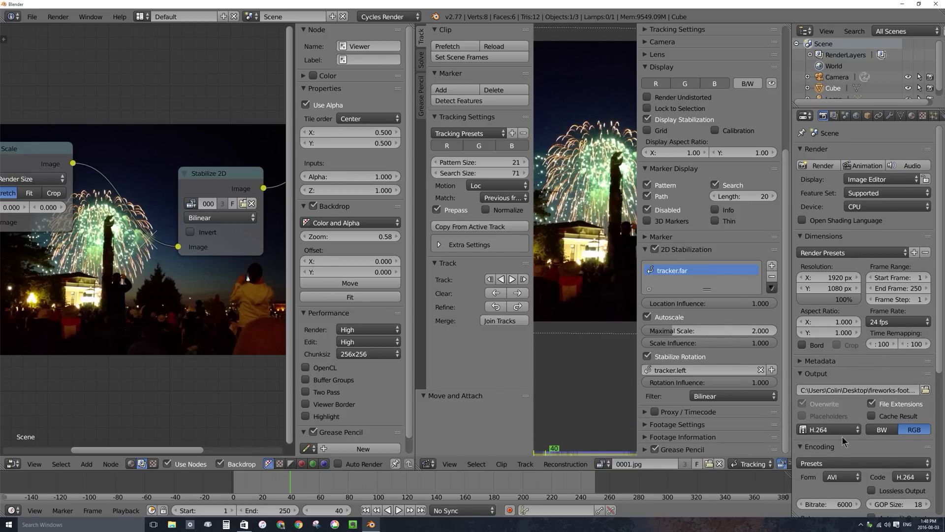
{"action": "scroll", "coordinate": [837, 320], "scroll_direction": "down", "scroll_amount": 8}
{"action": "left_click", "coordinate": [842, 313]}
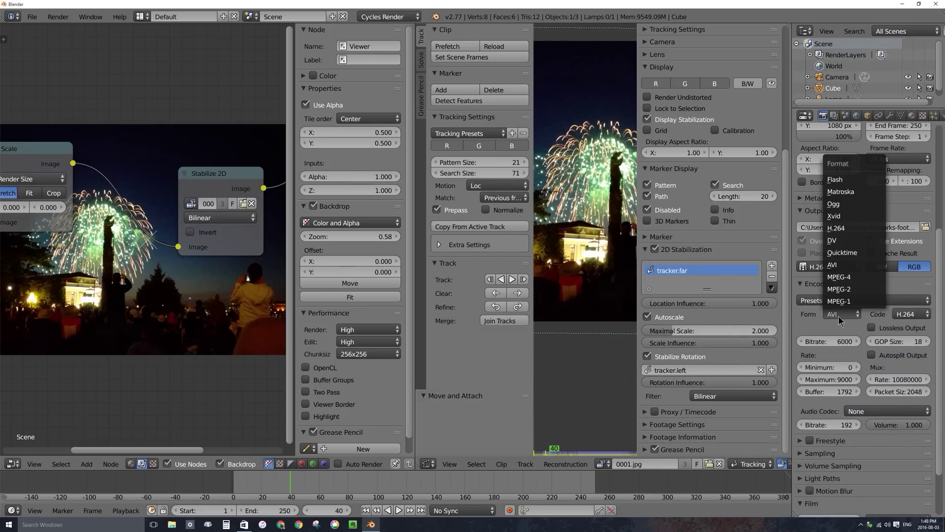
{"action": "left_click", "coordinate": [843, 277]}
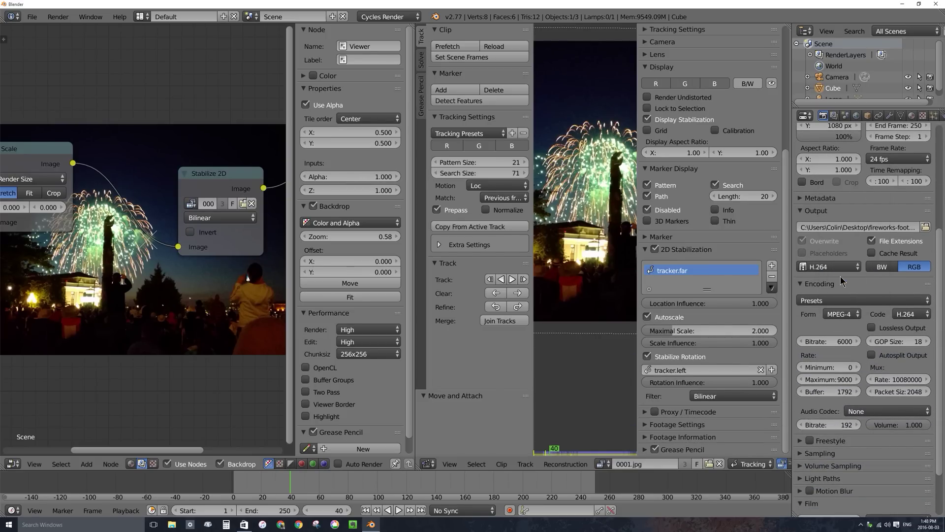
Step: Set the render output file to fireworks-stabilized on the Desktop and render the animation
{"action": "left_click", "coordinate": [926, 227]}
{"action": "left_click", "coordinate": [33, 176]}
{"action": "left_click", "coordinate": [250, 59]}
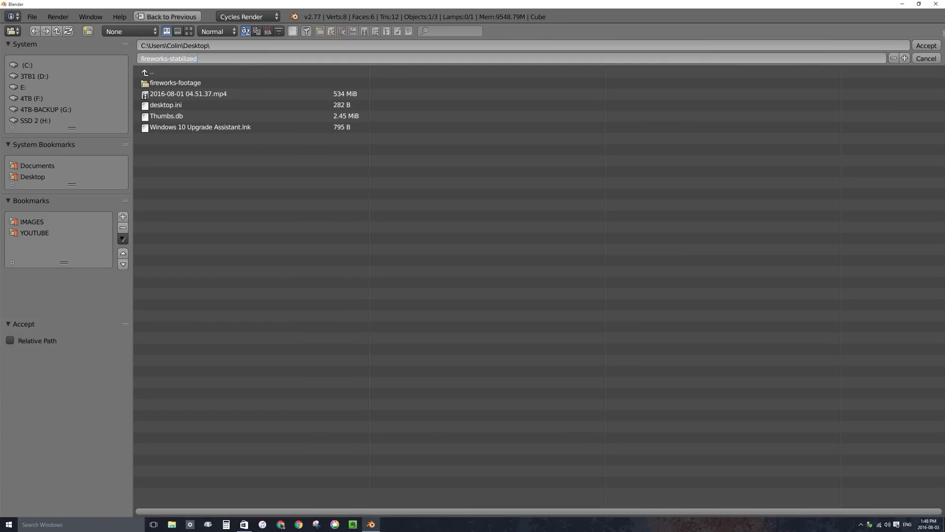
{"action": "key", "text": "Return"}
{"action": "scroll", "coordinate": [857, 249], "scroll_direction": "up", "scroll_amount": 5}
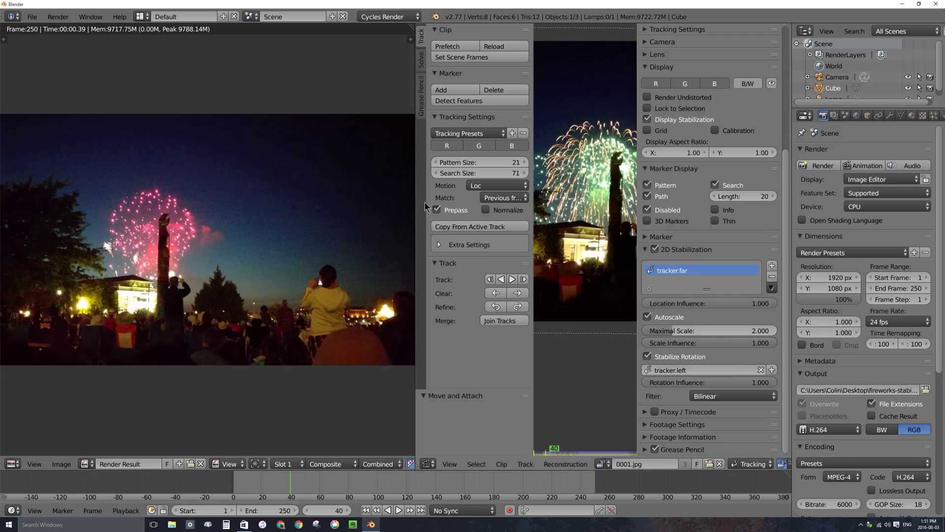
Step: Widen the clip editor and set both the Location Influence and Rotation Influence of the 2D stabilization to 0.5
{"action": "left_click_drag", "start_coordinate": [414, 194], "coordinate": [97, 195]}
{"action": "scroll", "coordinate": [471, 149], "scroll_direction": "down", "scroll_amount": 2}
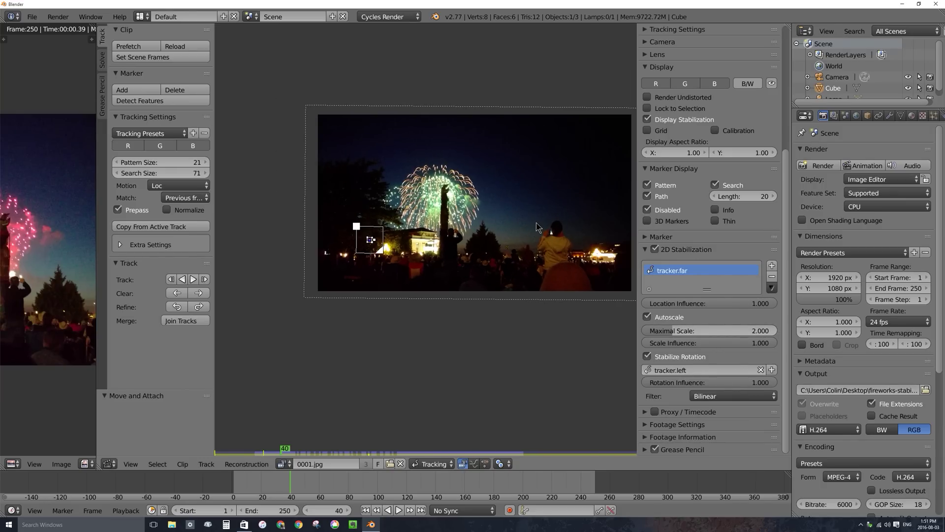
{"action": "left_click", "coordinate": [695, 297]}
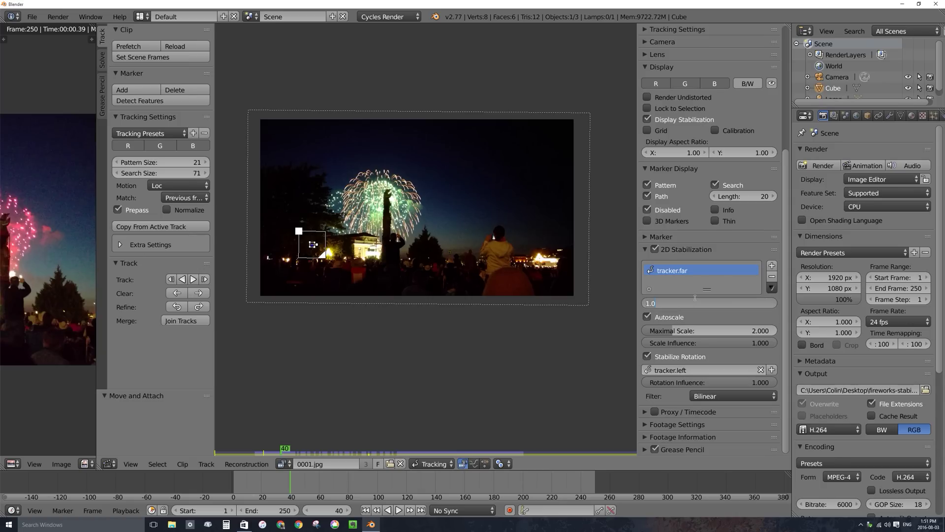
{"action": "type", "text": "0.5"}
{"action": "key", "text": "Return"}
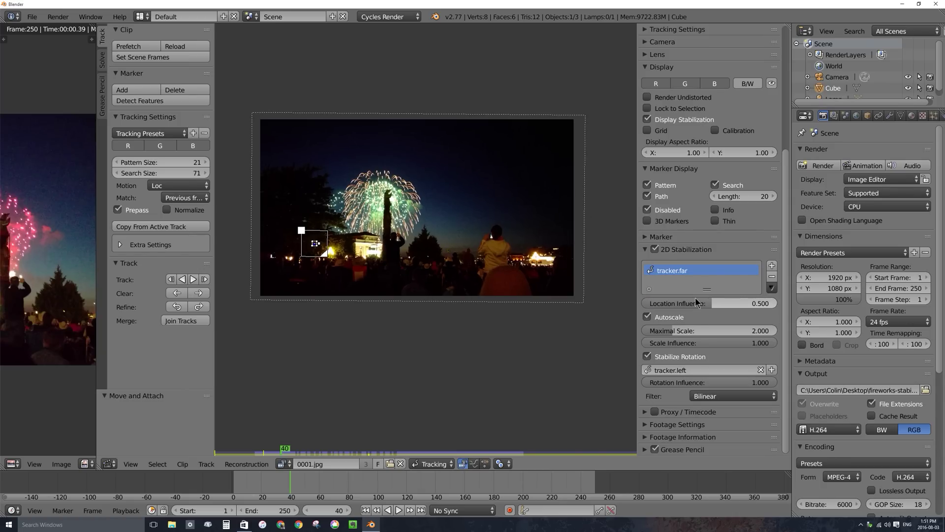
{"action": "left_click", "coordinate": [699, 382]}
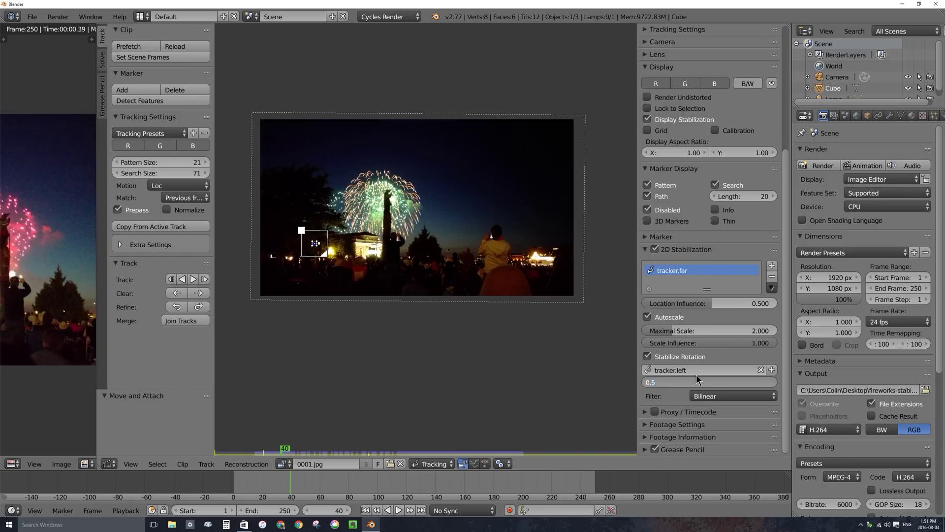
{"action": "key", "text": "Return"}
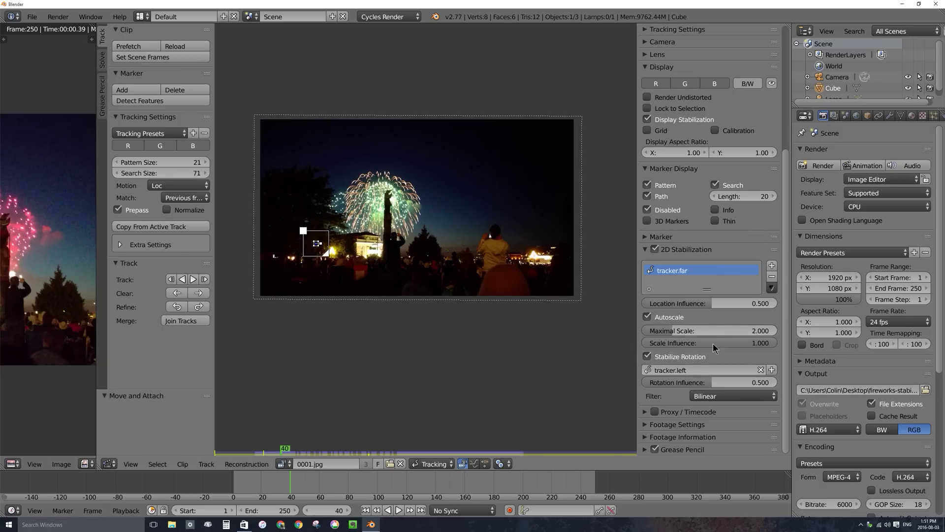
Step: Try a Scale Influence of 0.331, playing and scrubbing through the clip to check the stabilized frame's borders
{"action": "left_click_drag", "start_coordinate": [315, 485], "coordinate": [444, 485]}
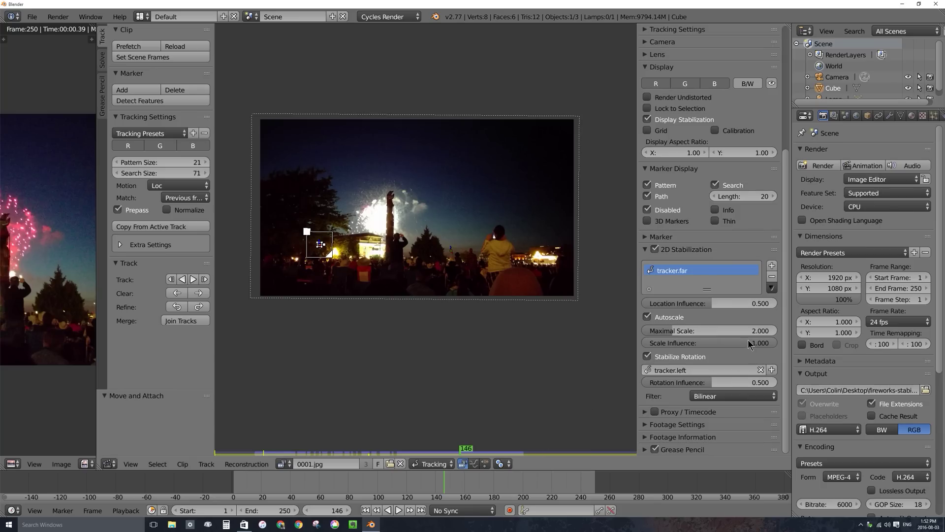
{"action": "left_click", "coordinate": [750, 343]}
{"action": "type", "text": "0.63"}
{"action": "key", "text": "Return"}
{"action": "left_click_drag", "start_coordinate": [750, 344], "coordinate": [709, 343]}
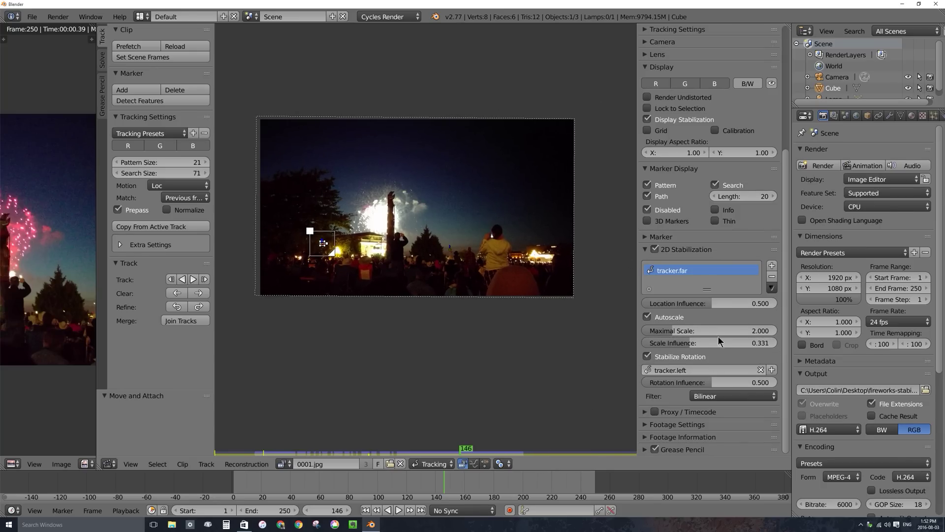
{"action": "left_click", "coordinate": [388, 510]}
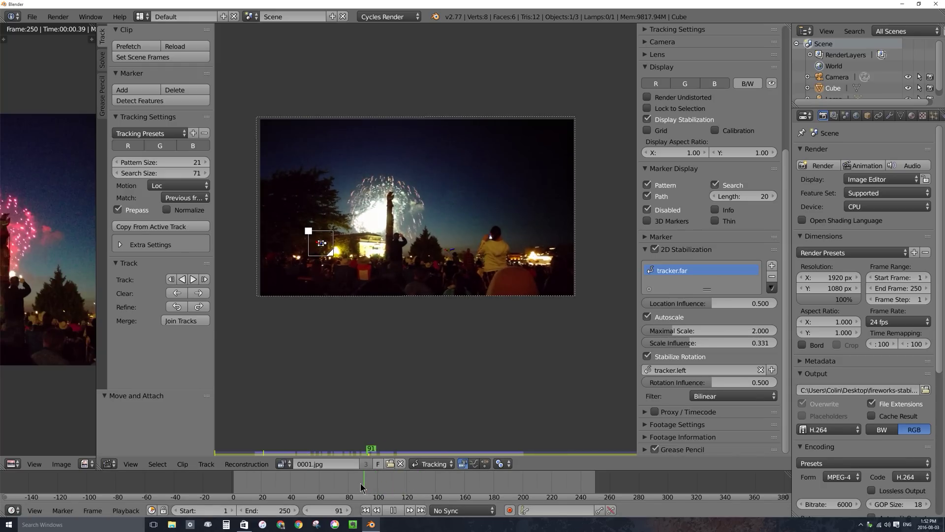
{"action": "key", "text": "alt+a"}
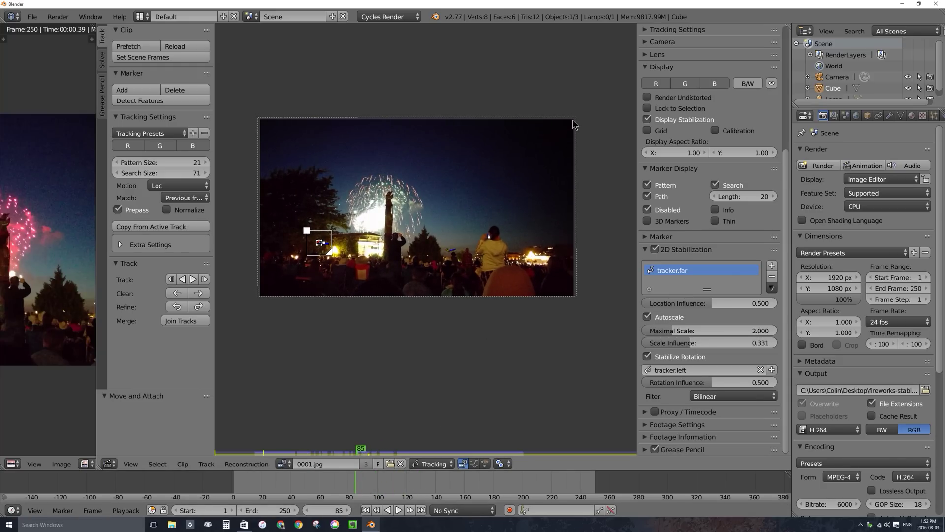
{"action": "left_click", "coordinate": [388, 510]}
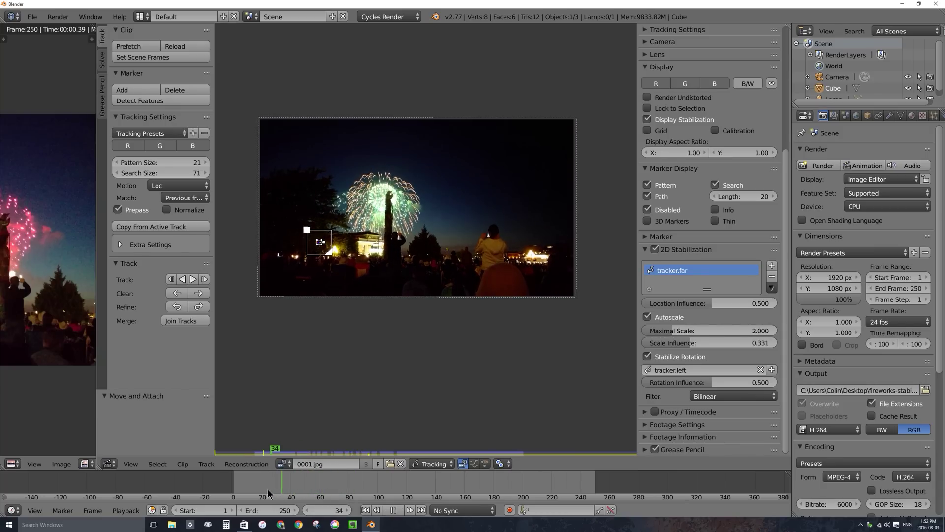
{"action": "left_click_drag", "start_coordinate": [270, 493], "coordinate": [384, 490]}
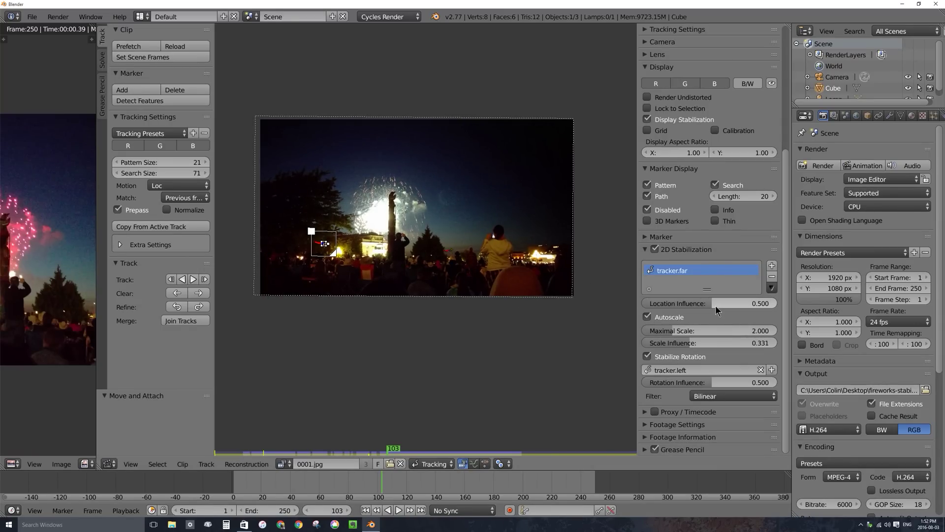
Step: Raise the Scale Influence to 0.876, playing and scrubbing the clip through to frame 251 to check the framing
{"action": "left_click_drag", "start_coordinate": [709, 343], "coordinate": [745, 343]}
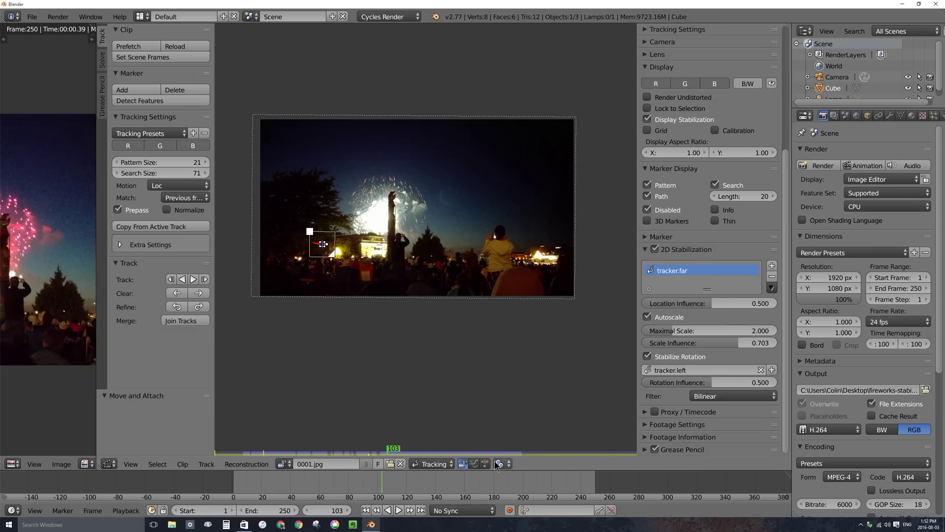
{"action": "key", "text": "alt+a"}
{"action": "left_click_drag", "start_coordinate": [475, 483], "coordinate": [596, 483]}
{"action": "key", "text": "alt+a"}
{"action": "left_click_drag", "start_coordinate": [739, 343], "coordinate": [759, 343]}
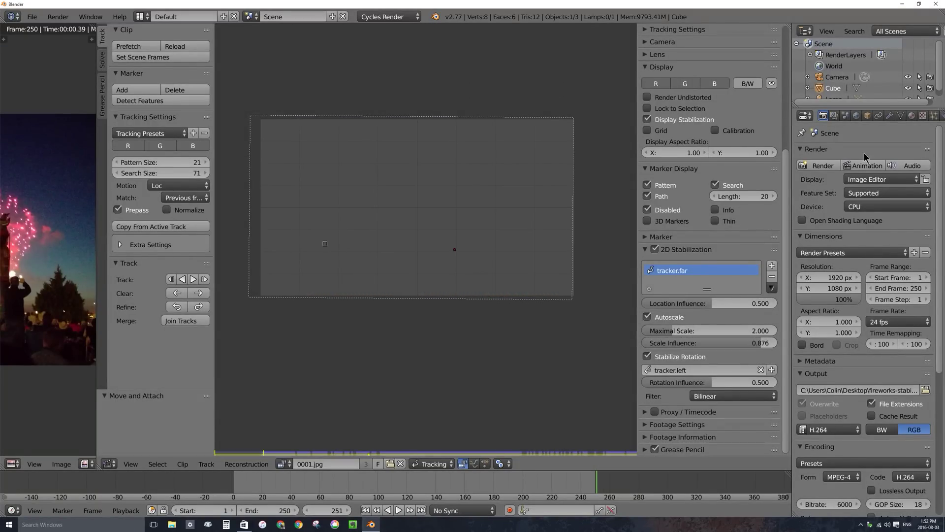
Step: Minimize Blender and open the rendered fireworks-stabilized0001-0250.mp4 from the desktop in VLC to watch the result
{"action": "left_click", "coordinate": [904, 4]}
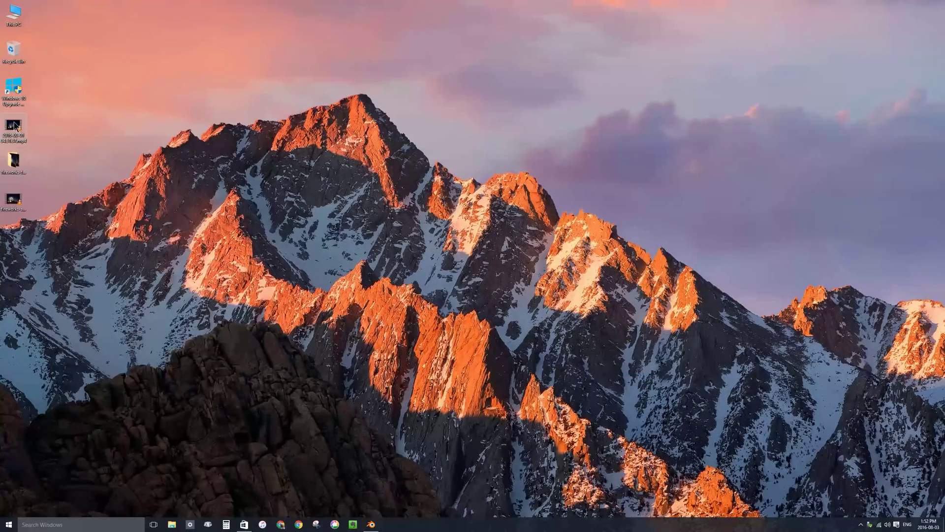
{"action": "double_click", "coordinate": [12, 199]}
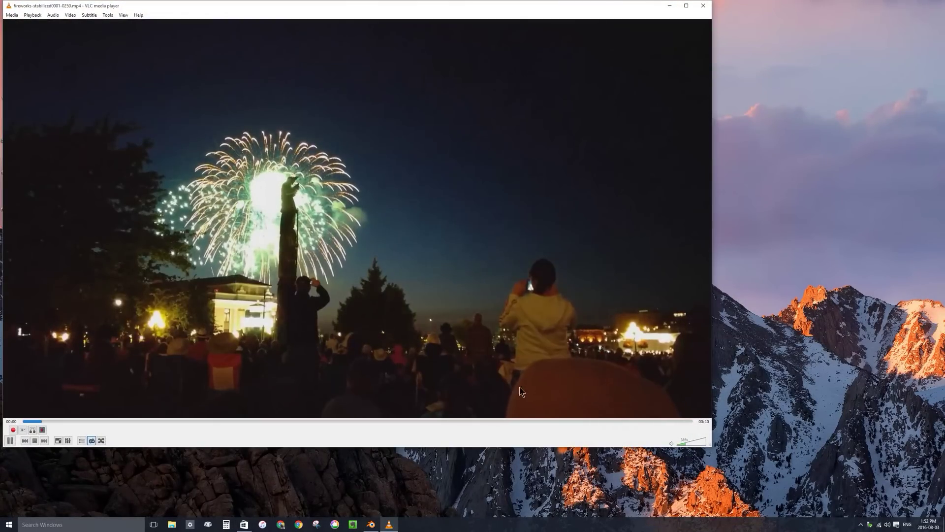